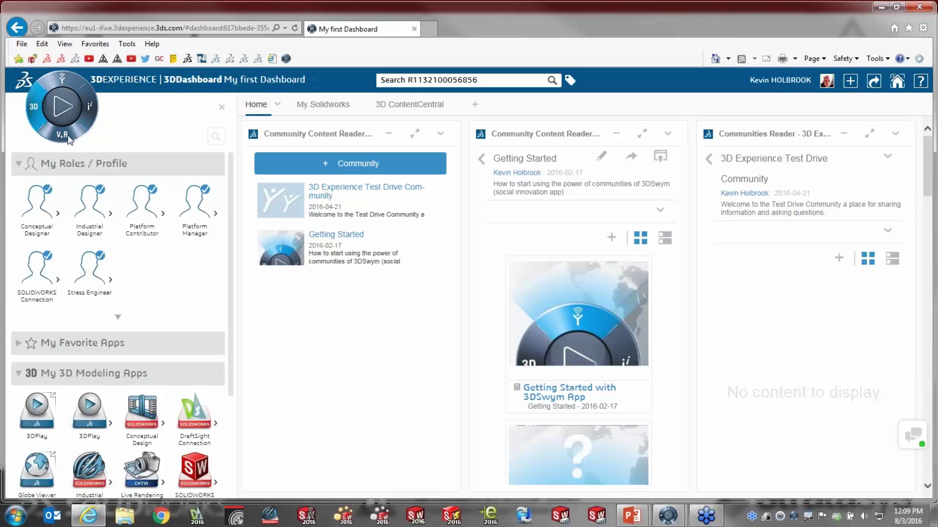
Review the simulation, information intelligence and 3D modeling apps offered by the 3DEXPERIENCE compass
left_click(67, 137)
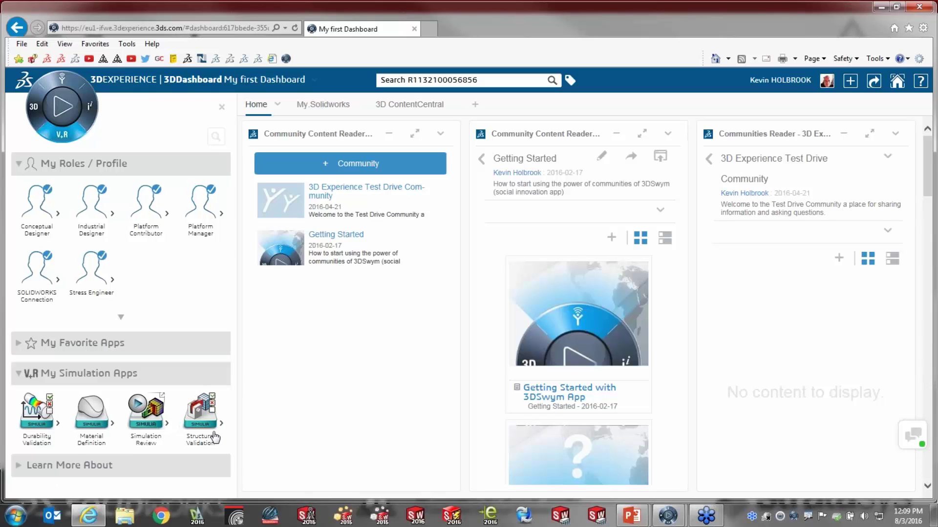
left_click(90, 105)
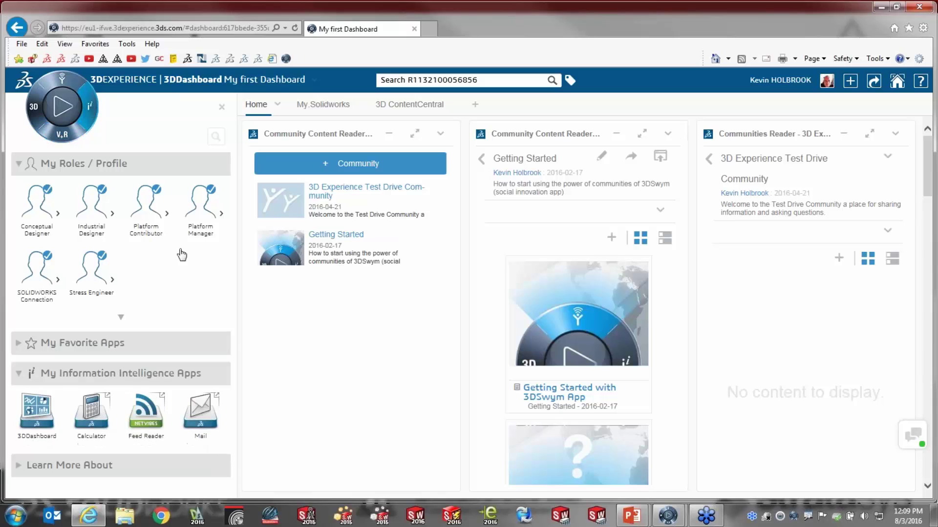
left_click(33, 110)
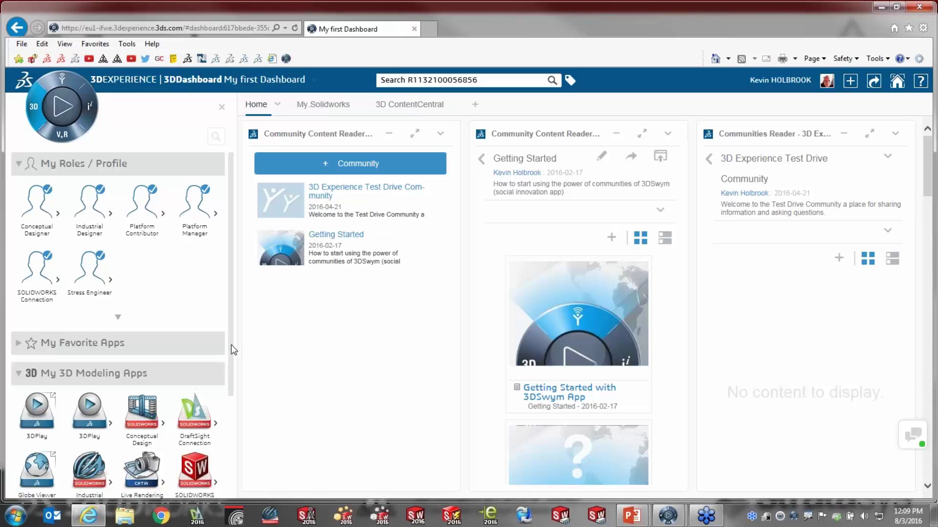
scroll(230, 345, "down", 3)
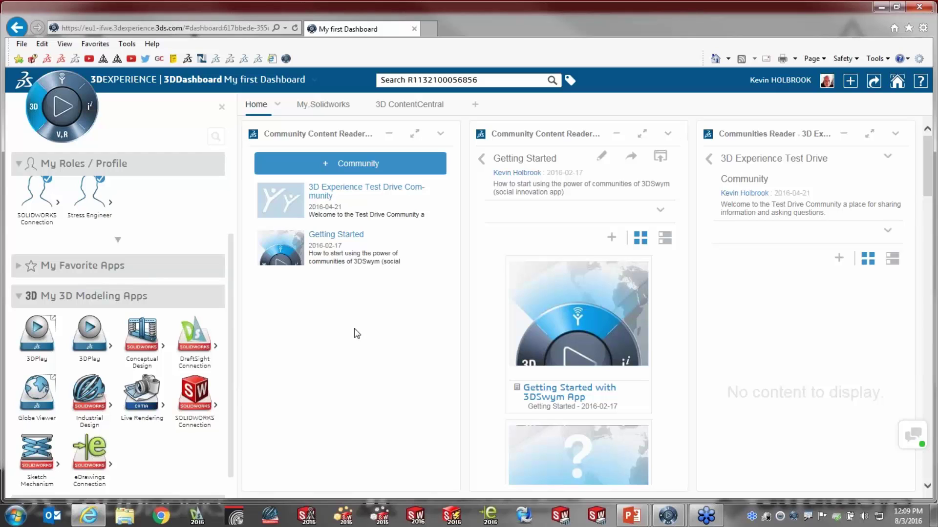
Review the dashboard's profile, add, share, dashboard list and help options
left_click(850, 81)
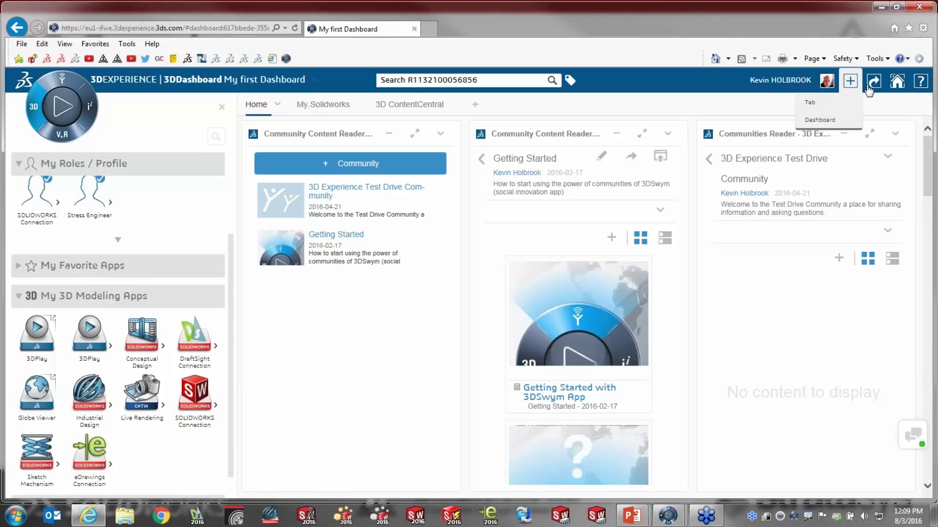
left_click(896, 81)
left_click(762, 84)
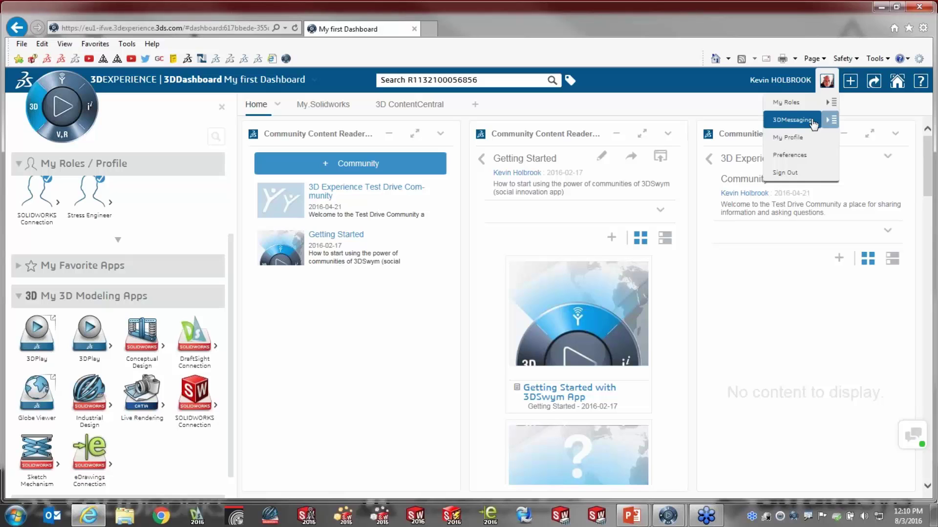
left_click(852, 81)
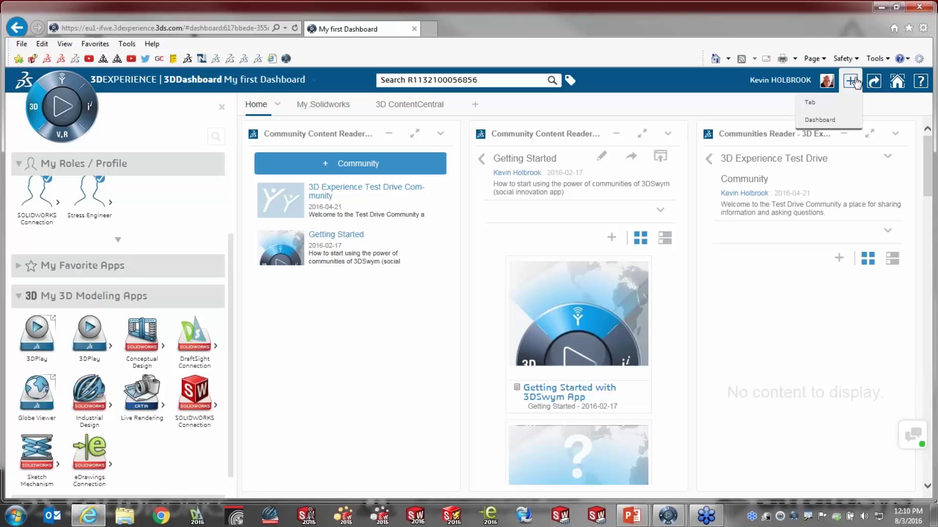
mouse_move(874, 82)
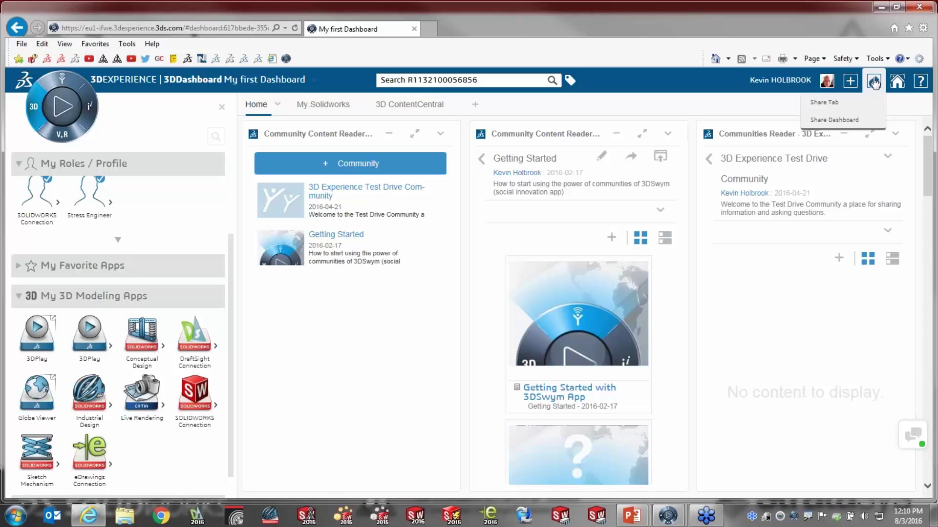
left_click(898, 82)
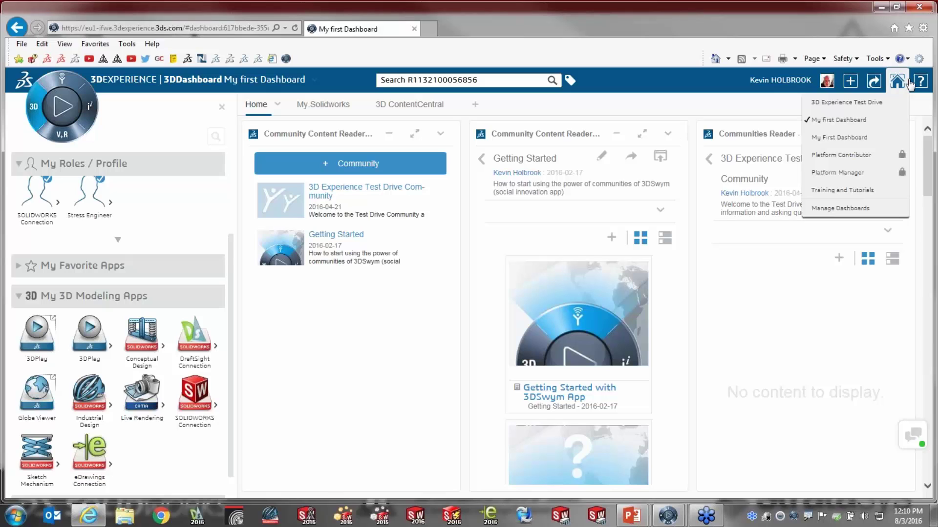
left_click(926, 83)
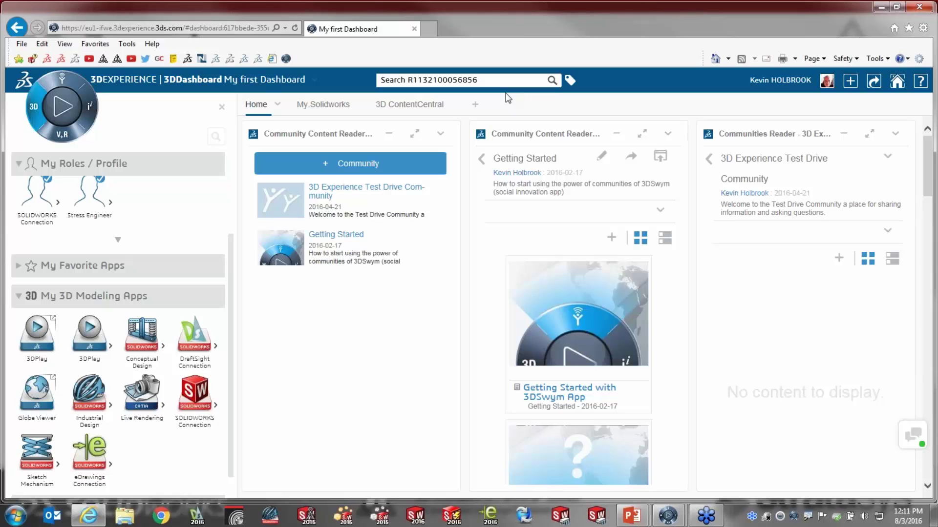
Switch to SOLIDWORKS Industrial Design with the Knife Body model and examine the editing options available for Extrude.1
left_click(669, 519)
left_click(632, 464)
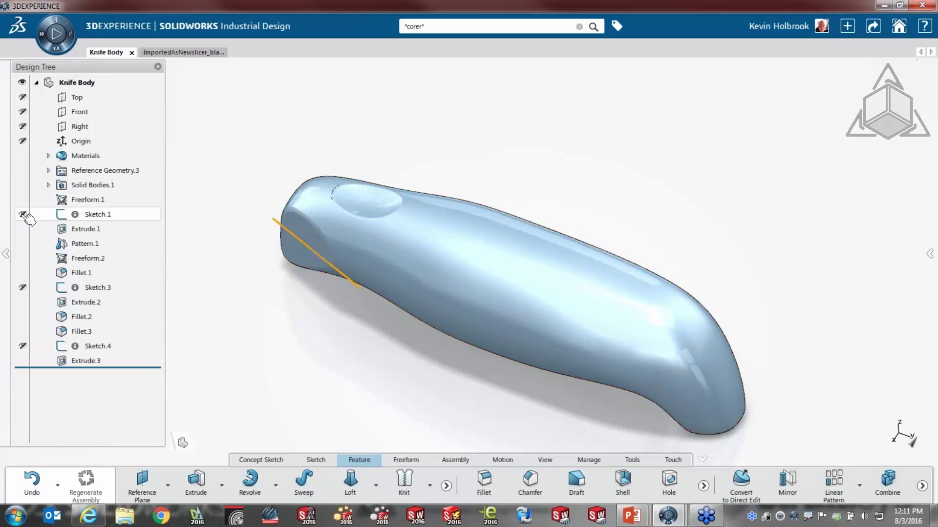
left_click(7, 254)
left_click(4, 254)
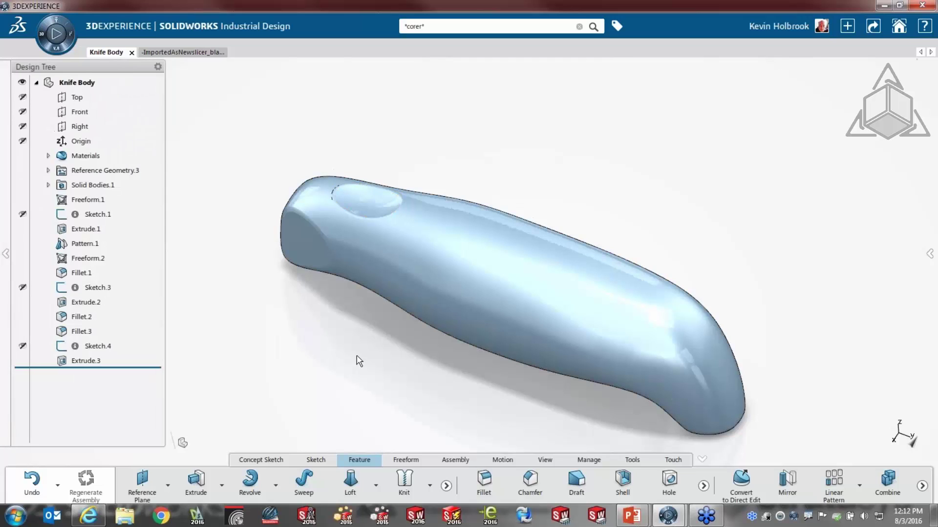
right_click(82, 229)
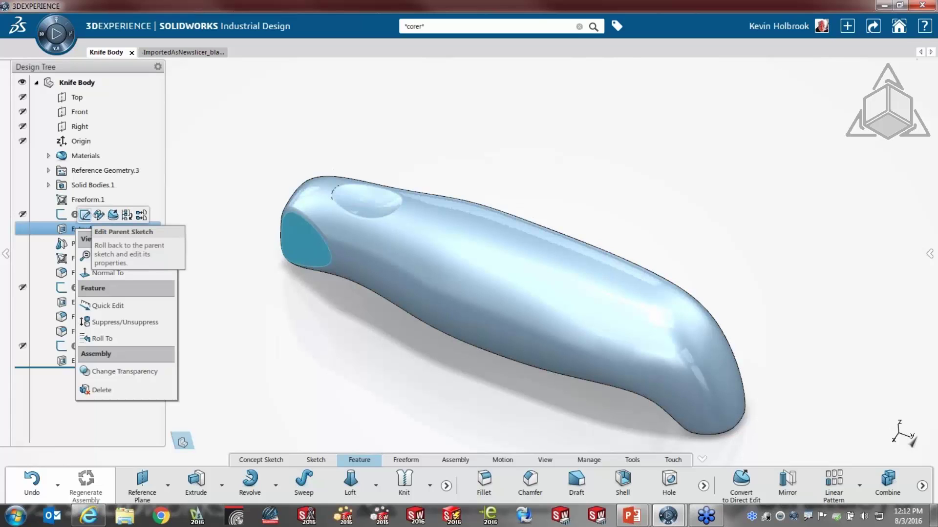
left_click(265, 316)
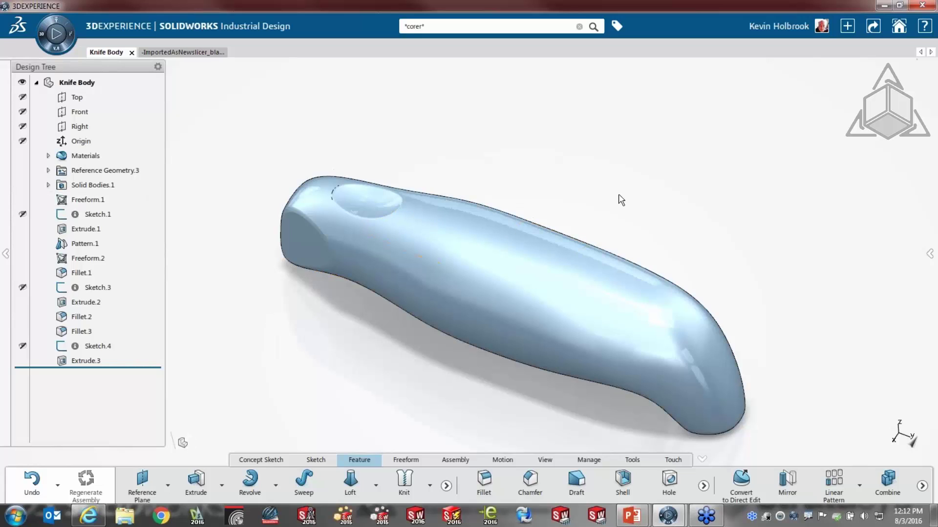
Inspect the knife body from another angle and check the Kitchen Utensil Design community blog in 3DSwym
middle_click_drag(618, 195, 630, 178)
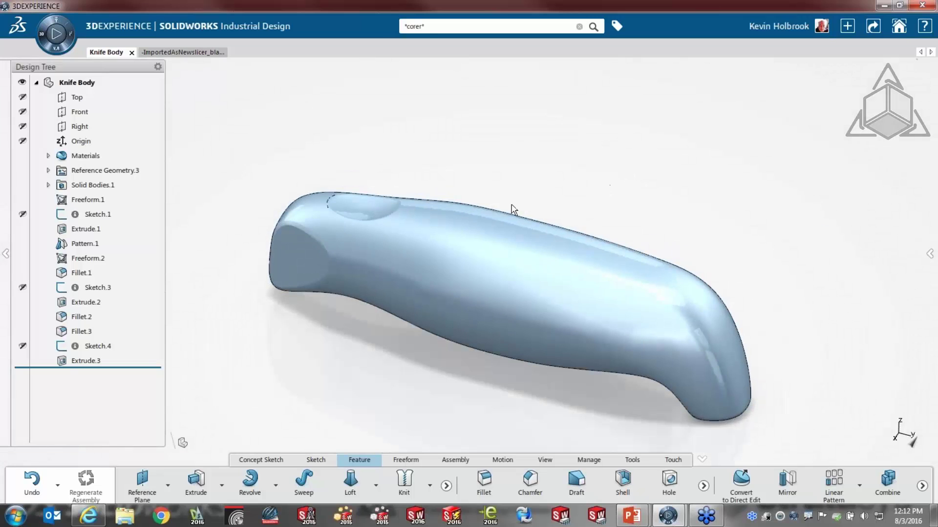
scroll(458, 322, "down", 3)
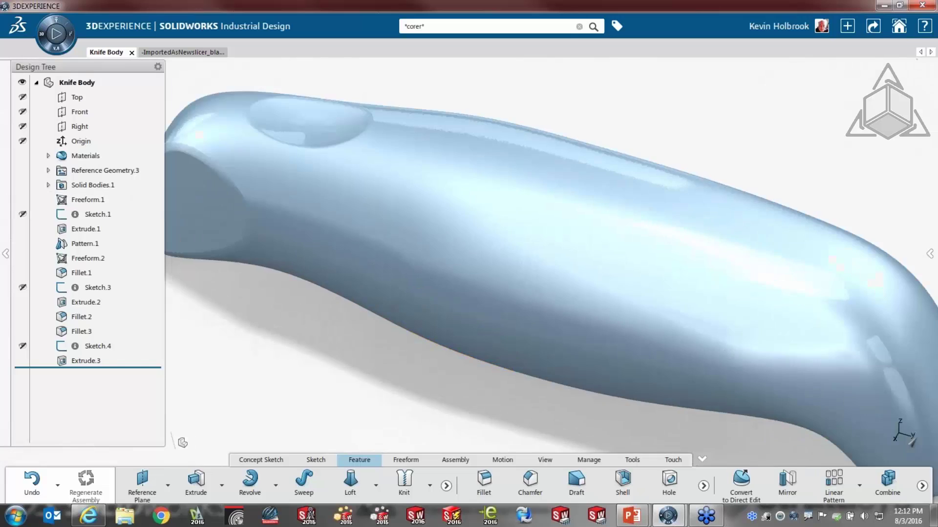
scroll(459, 323, "up", 2)
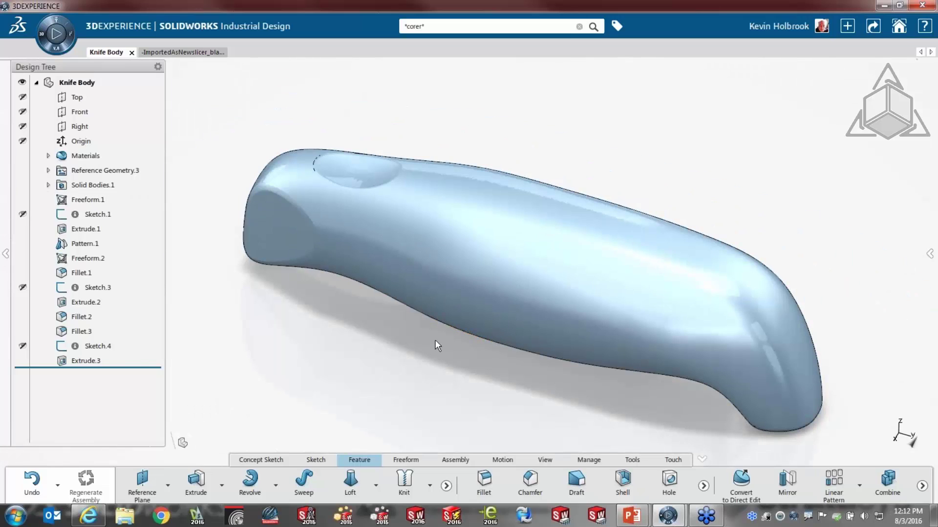
left_click(930, 254)
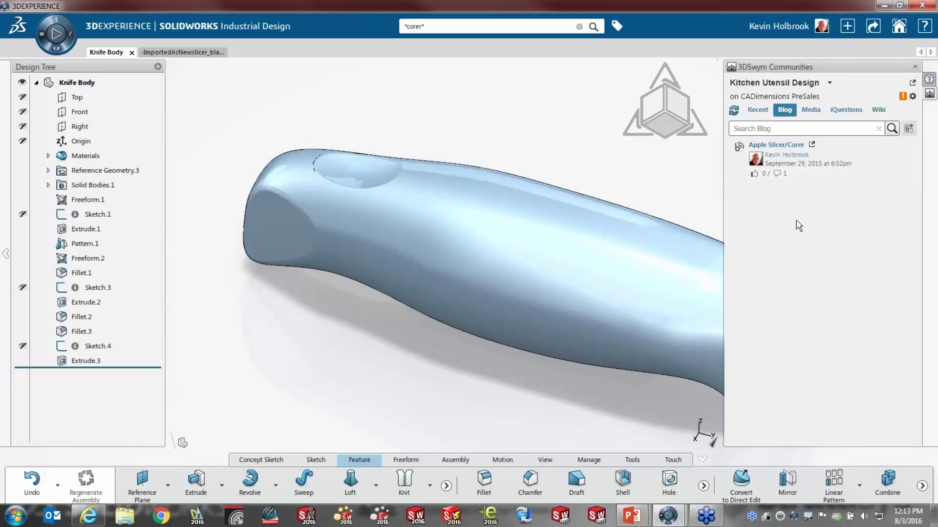
left_click(391, 377)
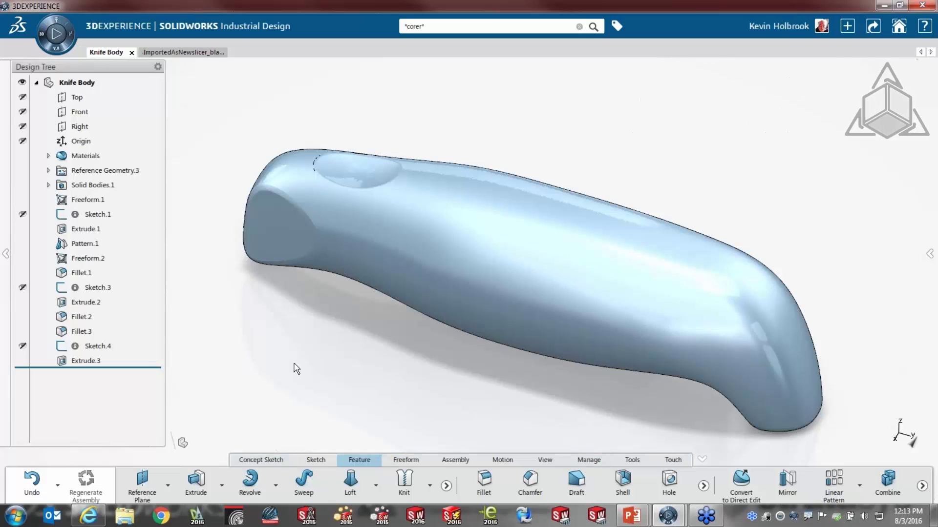
Review the available Concept Sketch, Sketch, Feature, Freeform, Assembly and Motion commands
left_click(261, 462)
left_click(318, 461)
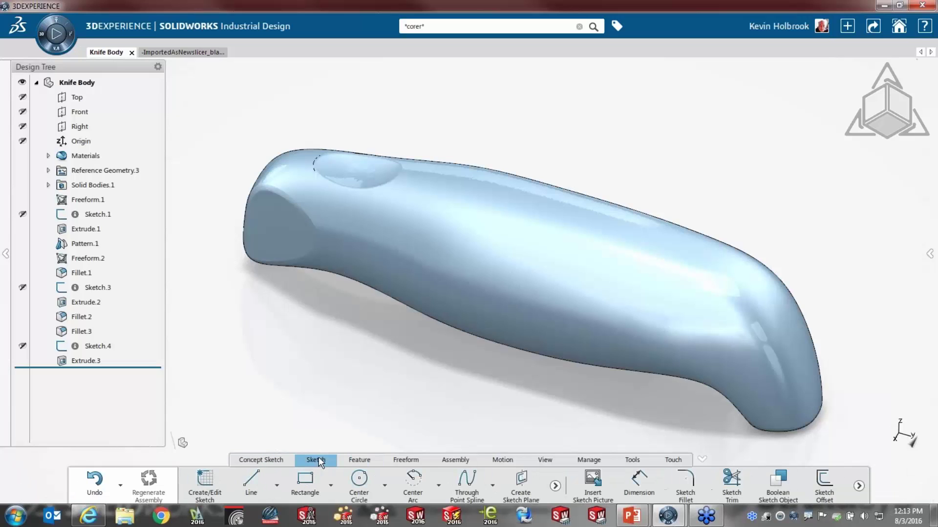
left_click(366, 459)
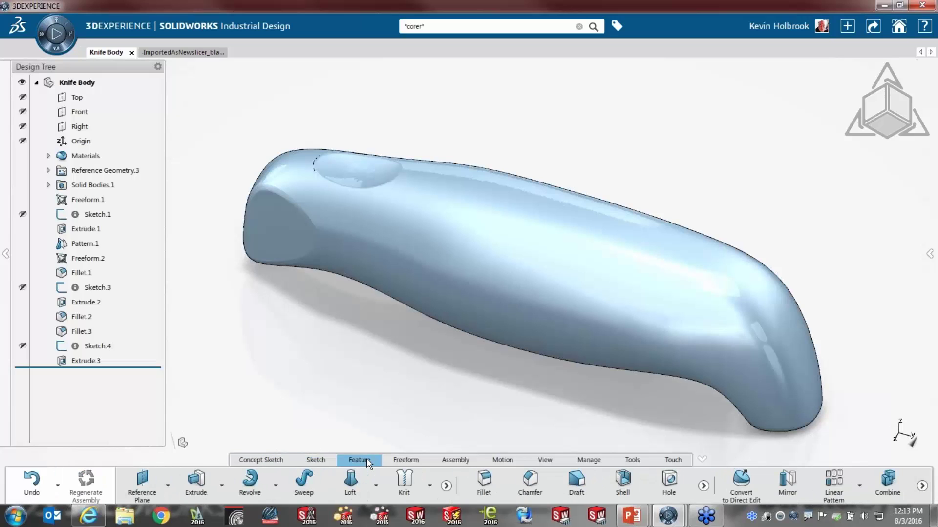
left_click(410, 461)
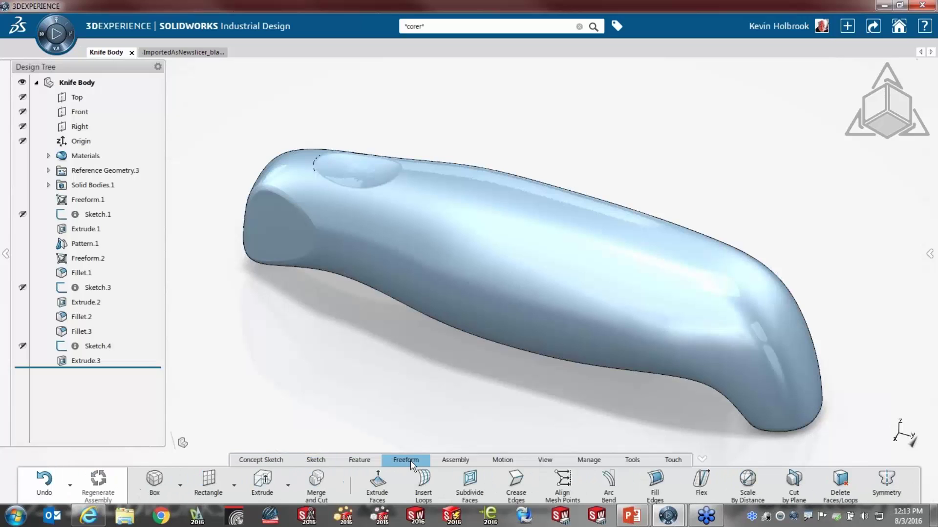
left_click(467, 467)
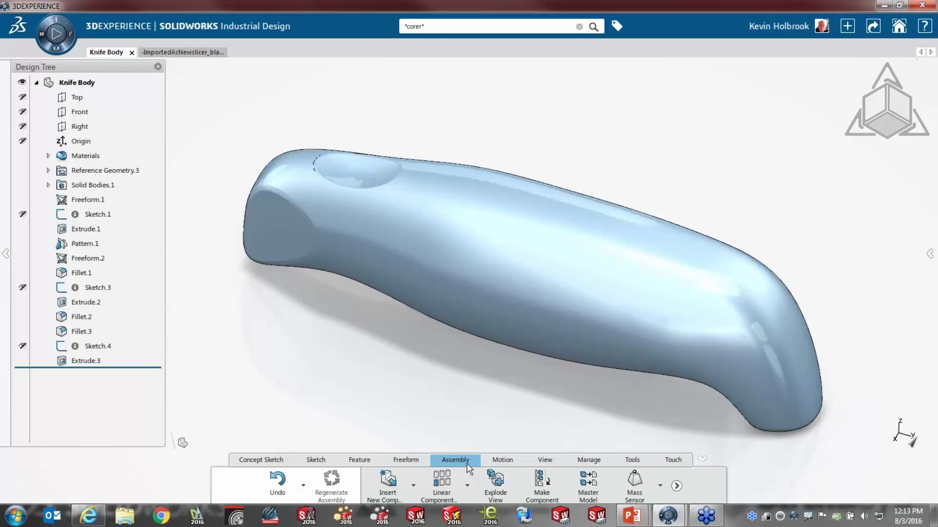
left_click(510, 462)
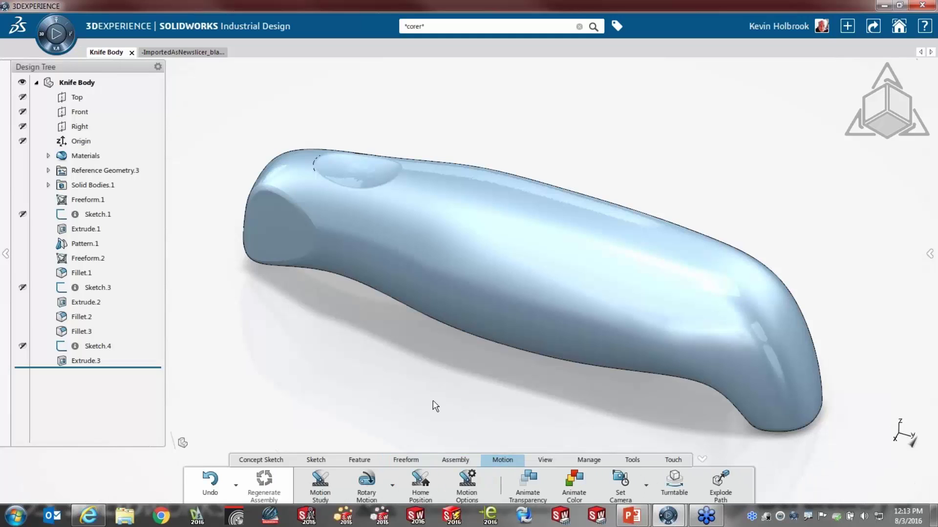
left_click(274, 459)
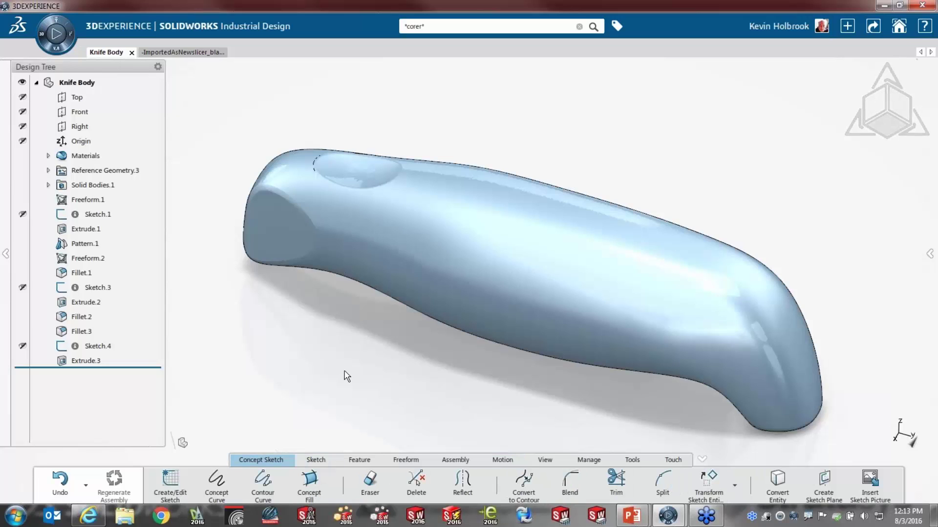
Switch to the PowerPoint slide show and advance it to the SOLIDWORKS Industrial Designer slide
mouse_move(635, 517)
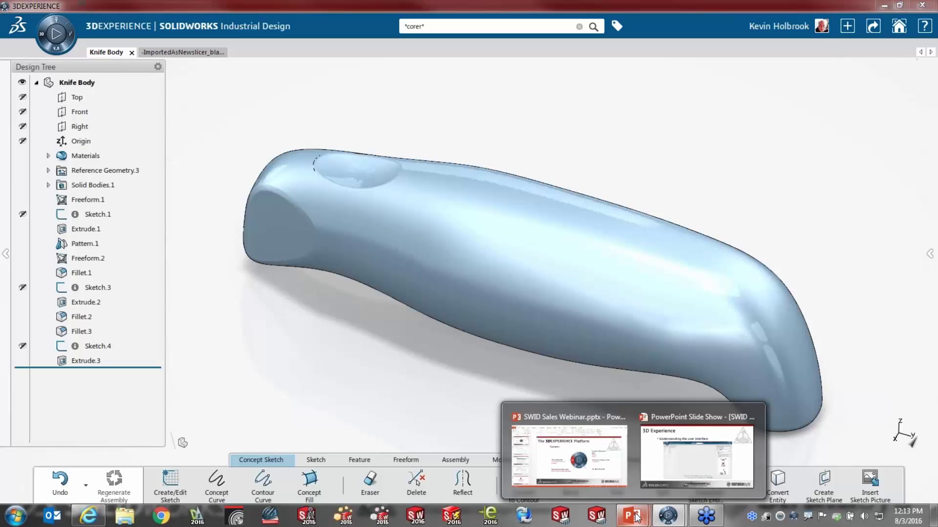
left_click(667, 450)
left_click(667, 449)
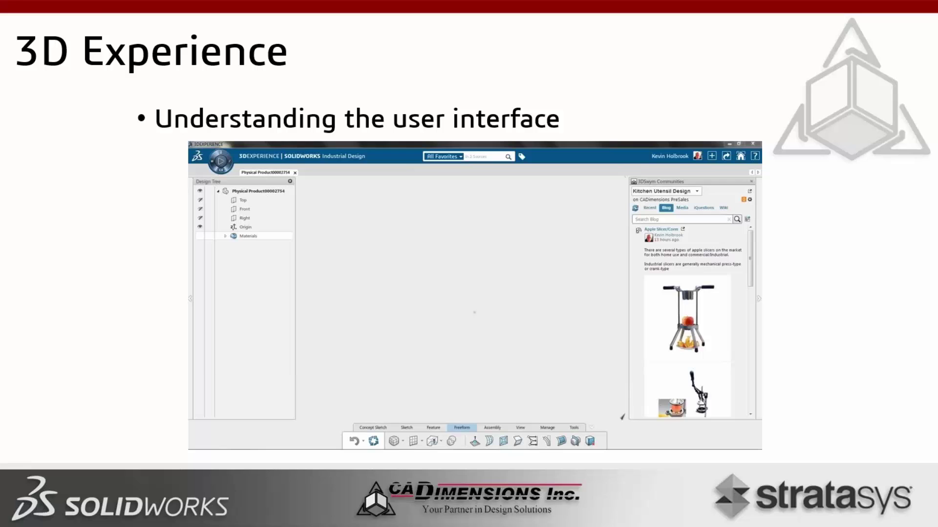
left_click(102, 229)
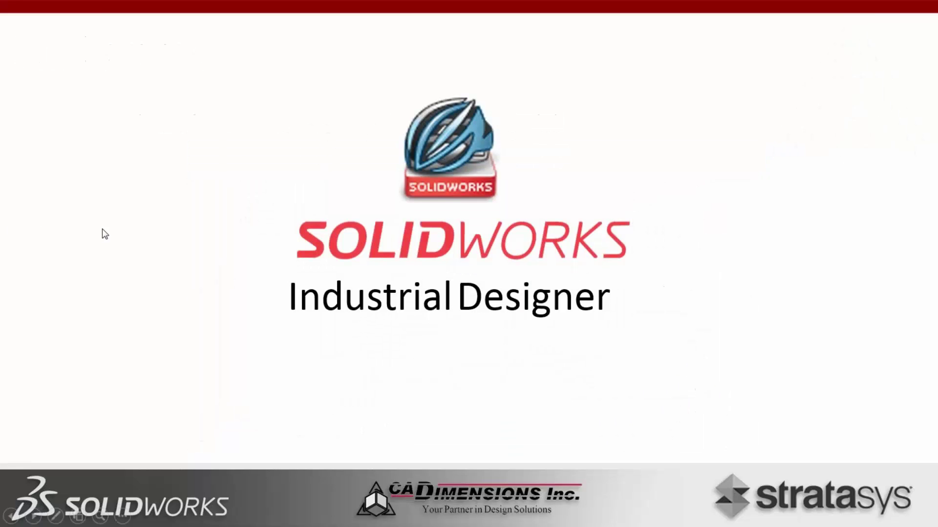
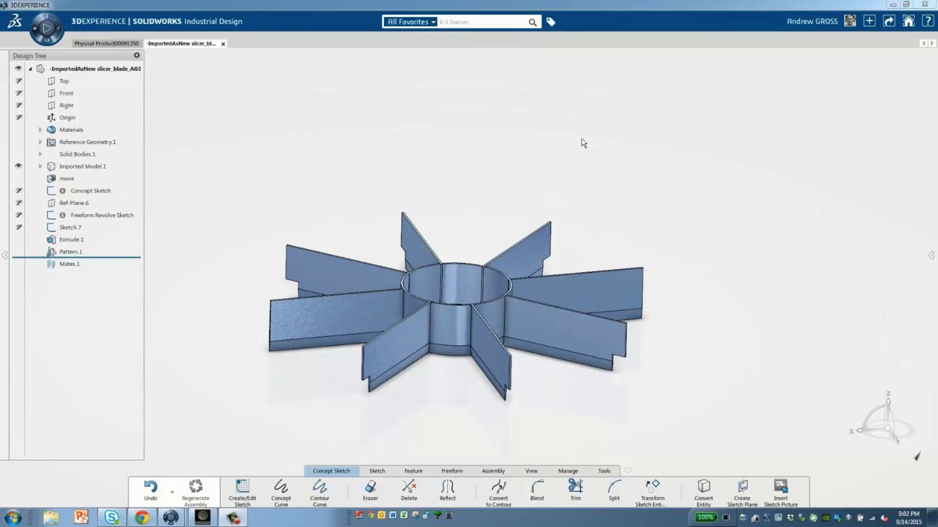
Examine the apple slicer reference pictures in the Kitchen Utensil Design community blog, and close the community view
left_click(930, 255)
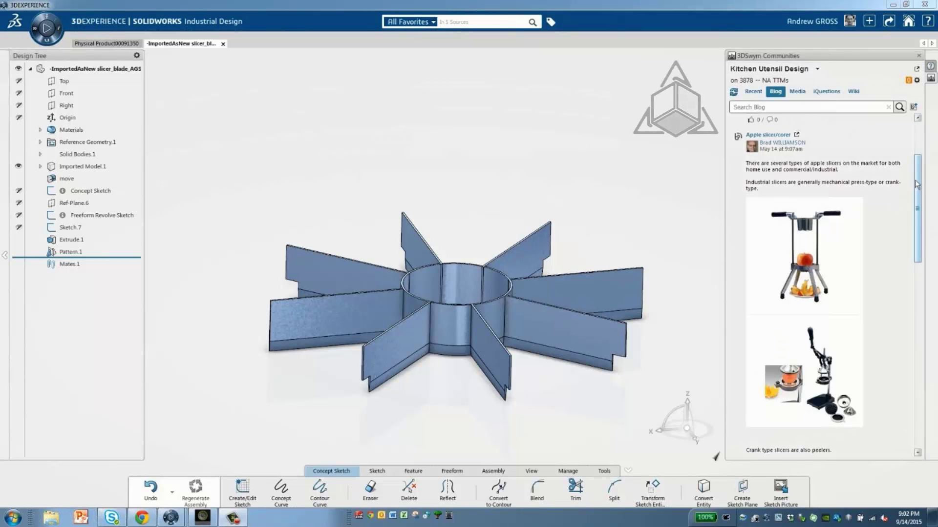
left_click_drag(918, 189, 920, 340)
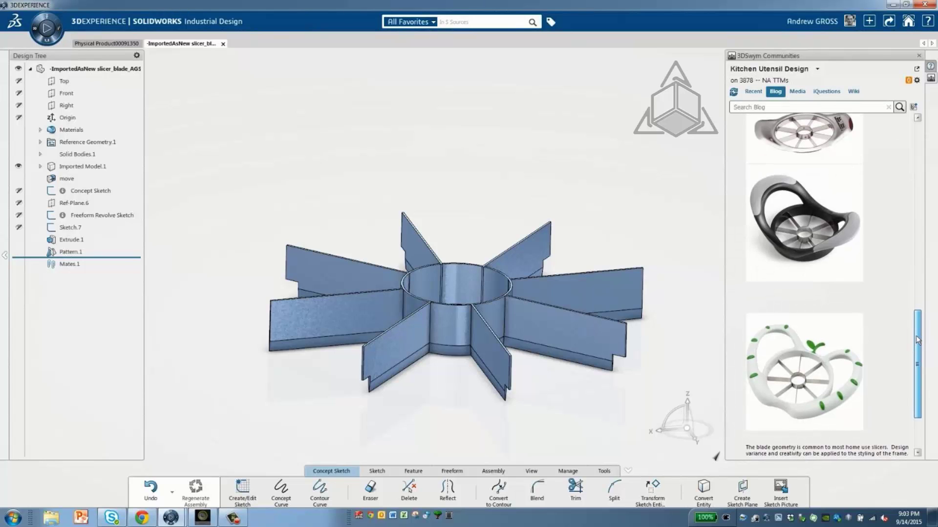
left_click(918, 55)
Start a concept sketch on the Right plane, facing the slicer blade's side profile
middle_click_drag(485, 180, 542, 246)
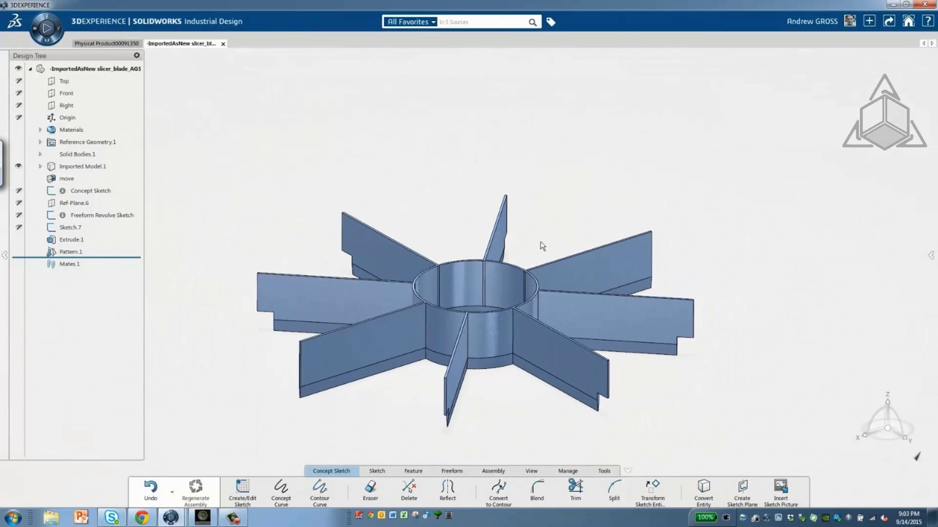
scroll(532, 247, "up", 2)
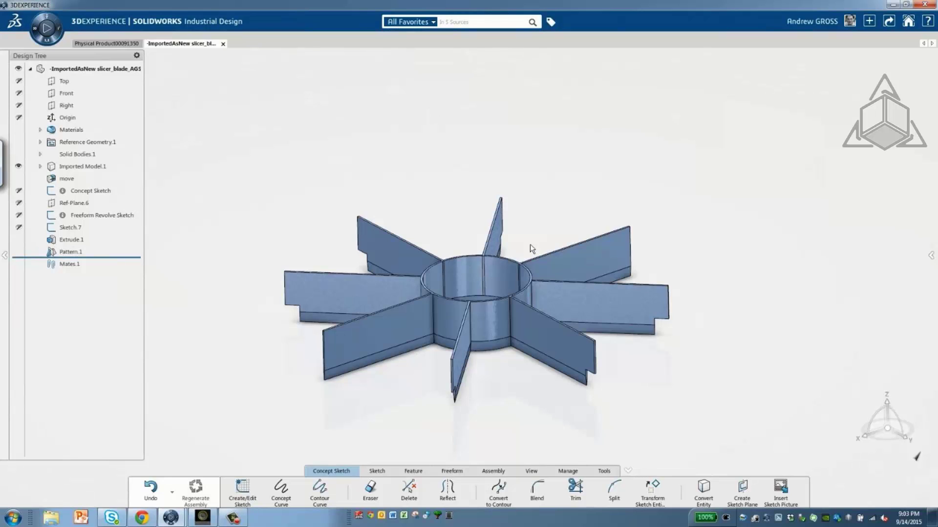
right_click(62, 106)
left_click(71, 94)
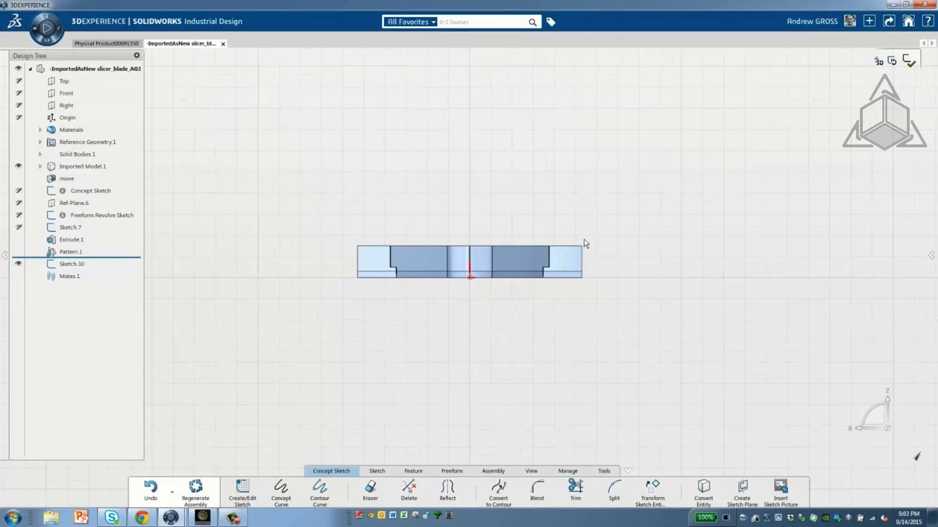
scroll(590, 251, "down", 2)
scroll(523, 186, "up", 1)
scroll(526, 172, "down", 1)
scroll(523, 167, "up", 1)
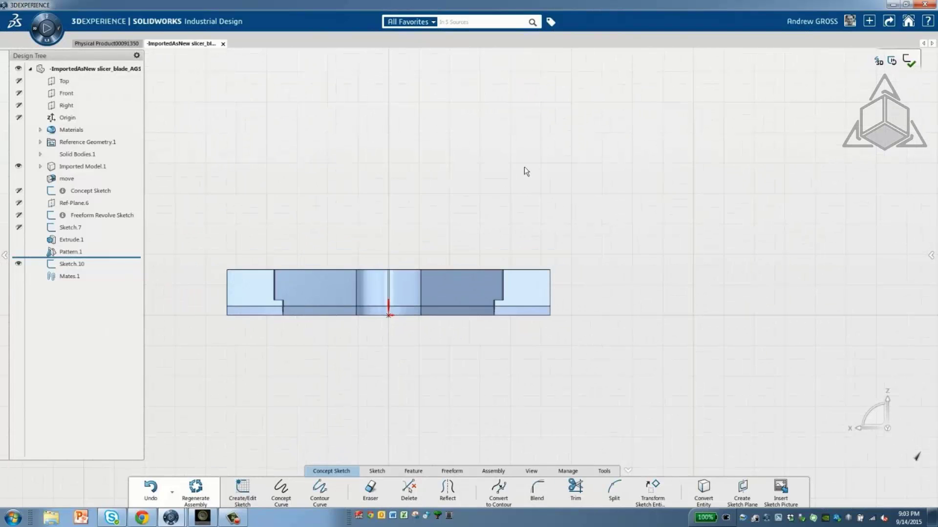
With light blue (B2B9F2) concept curves, rough in frame lines above and below the blade's right half and two rising side lines
left_click(289, 493)
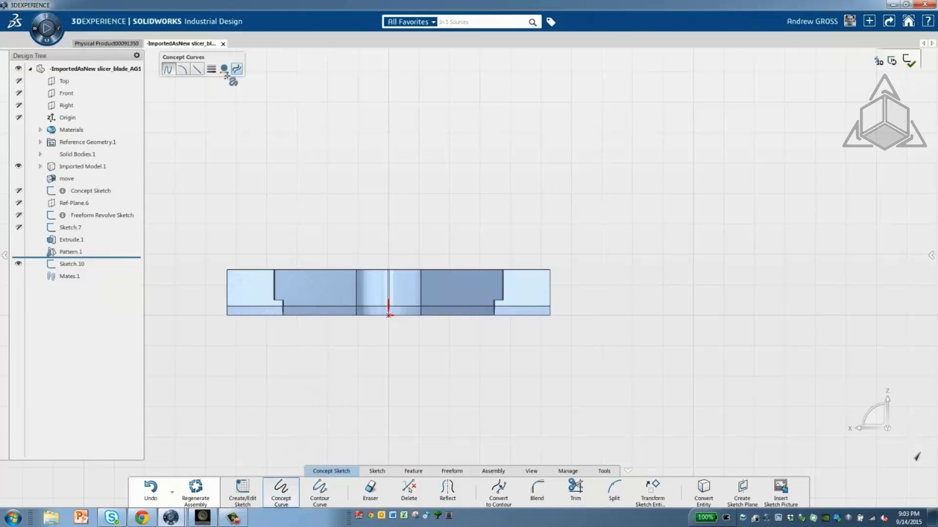
left_click_drag(448, 199, 442, 199)
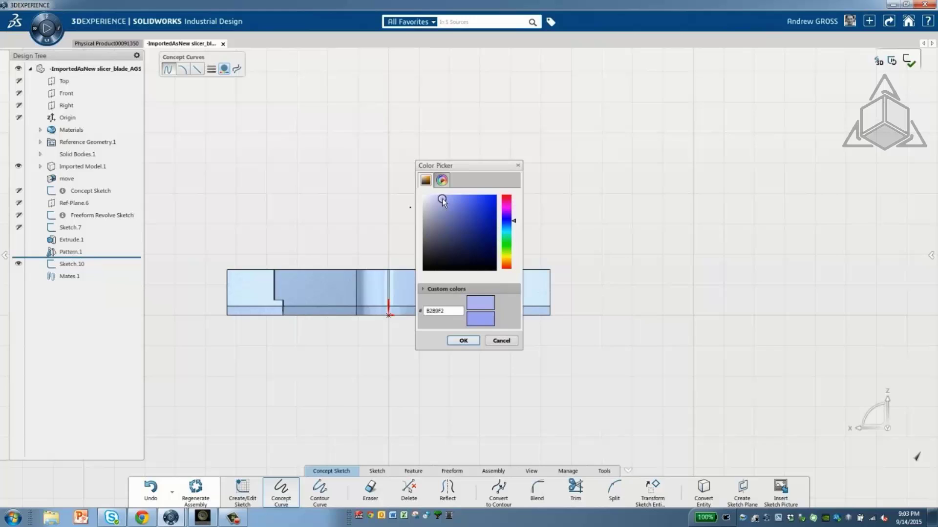
left_click(463, 340)
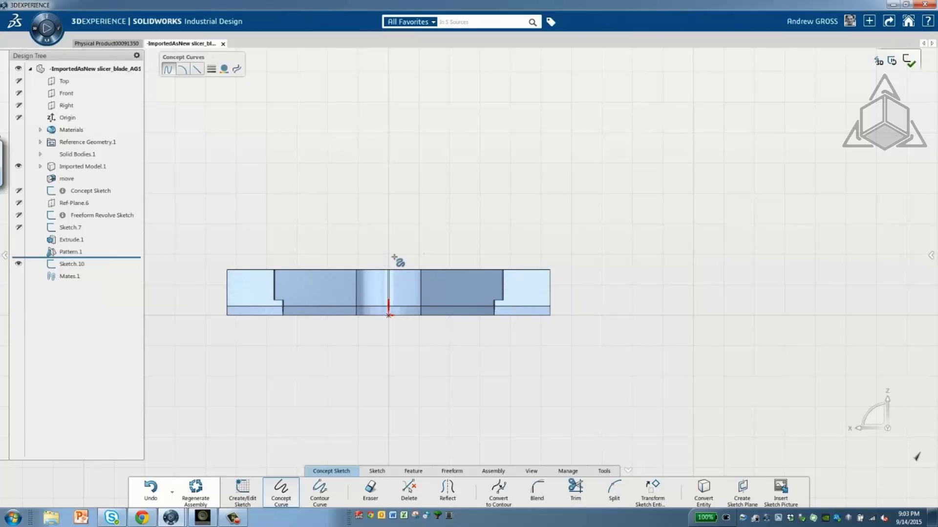
left_click_drag(386, 255, 538, 252)
left_click_drag(404, 328, 568, 328)
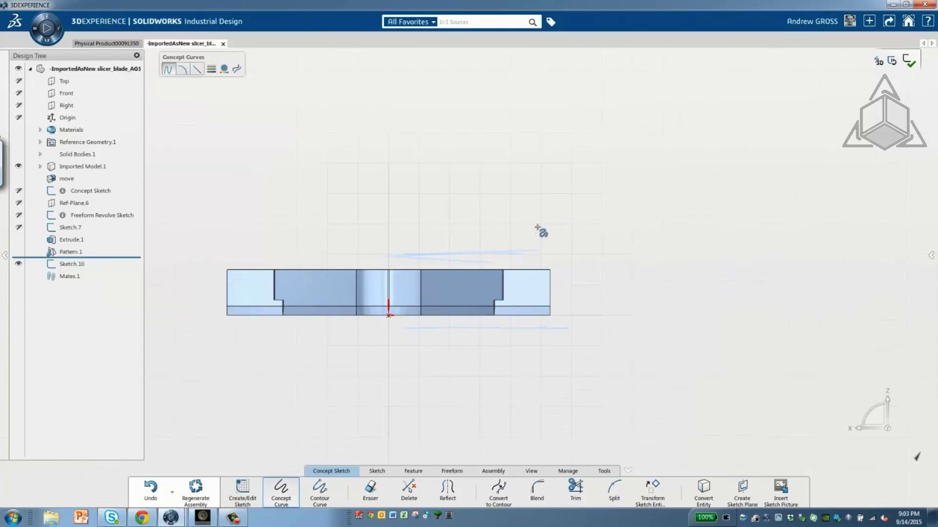
left_click_drag(531, 252, 570, 155)
left_click_drag(568, 324, 617, 143)
left_click_drag(591, 268, 617, 146)
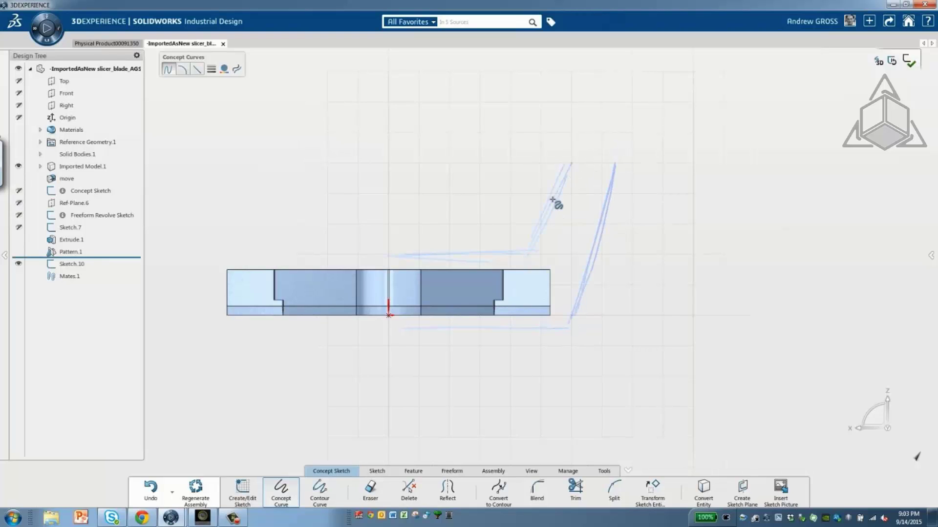
Rough in the raised horizontal handle with a rounded end, and blend its corners into the frame lines with curved strokes
mouse_move(555, 203)
left_mouse_down()
mouse_move(589, 125)
mouse_move(694, 119)
left_mouse_up()
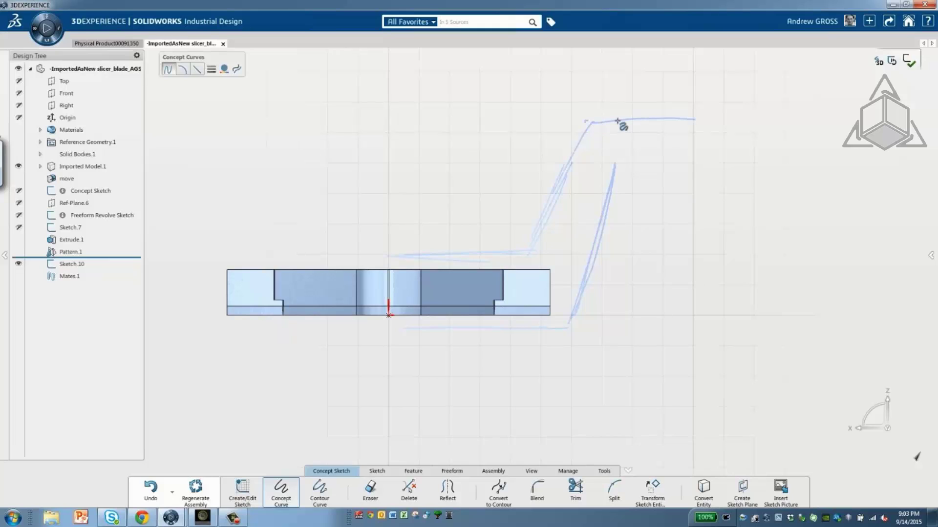
mouse_move(617, 121)
left_mouse_down()
mouse_move(693, 119)
mouse_move(601, 122)
left_mouse_up()
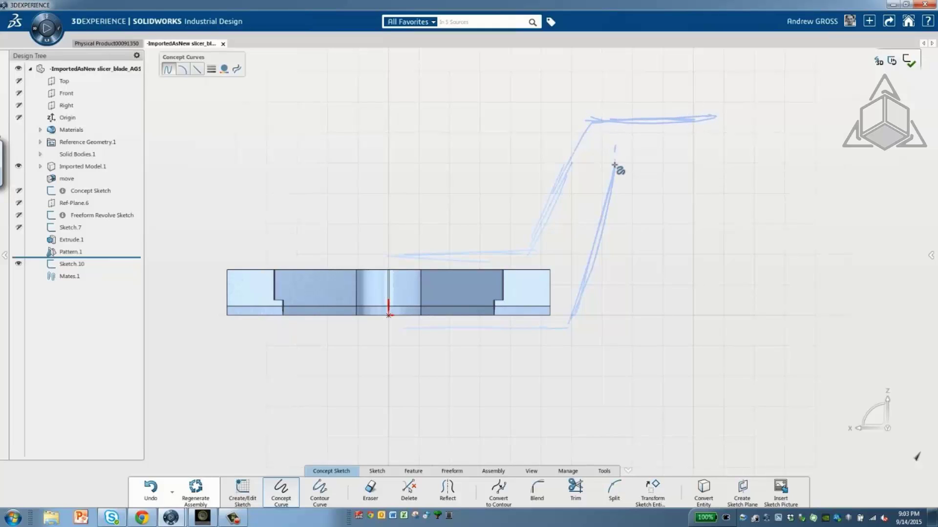
left_click_drag(612, 172, 620, 149)
left_click_drag(626, 154, 712, 152)
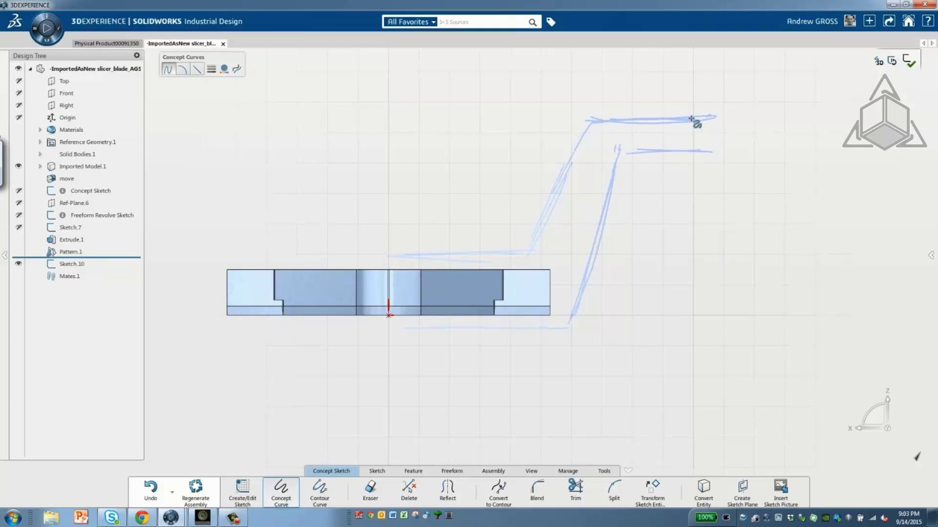
left_click_drag(691, 118, 703, 154)
mouse_move(413, 258)
left_mouse_down()
mouse_move(475, 259)
mouse_move(559, 189)
mouse_move(597, 132)
left_mouse_up()
mouse_move(408, 328)
left_mouse_down()
mouse_move(513, 328)
mouse_move(614, 195)
left_mouse_up()
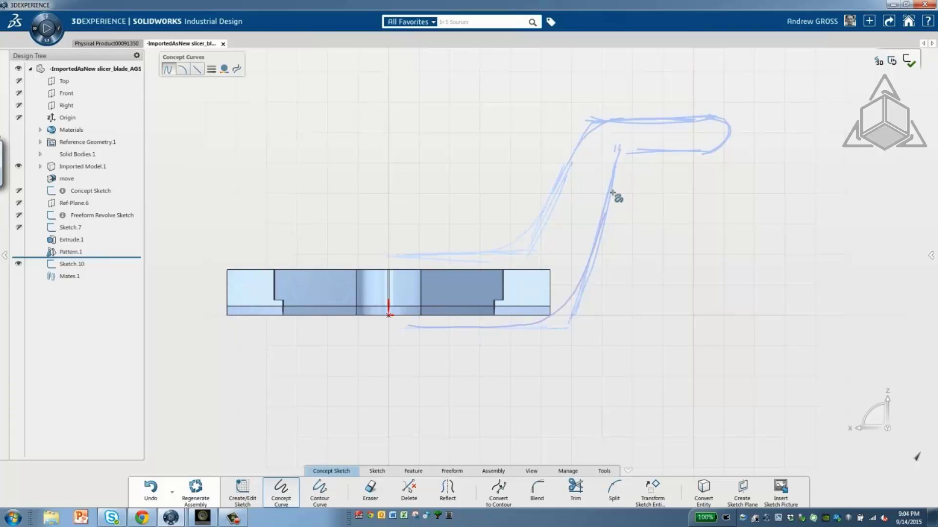
mouse_move(604, 233)
left_mouse_down()
mouse_move(633, 165)
mouse_move(732, 130)
mouse_move(701, 153)
mouse_move(733, 148)
left_mouse_up()
Trace the upper and lower outlines of the right frame and handle with thicker, saturated blue (0019ED) concept curves
left_click(225, 69)
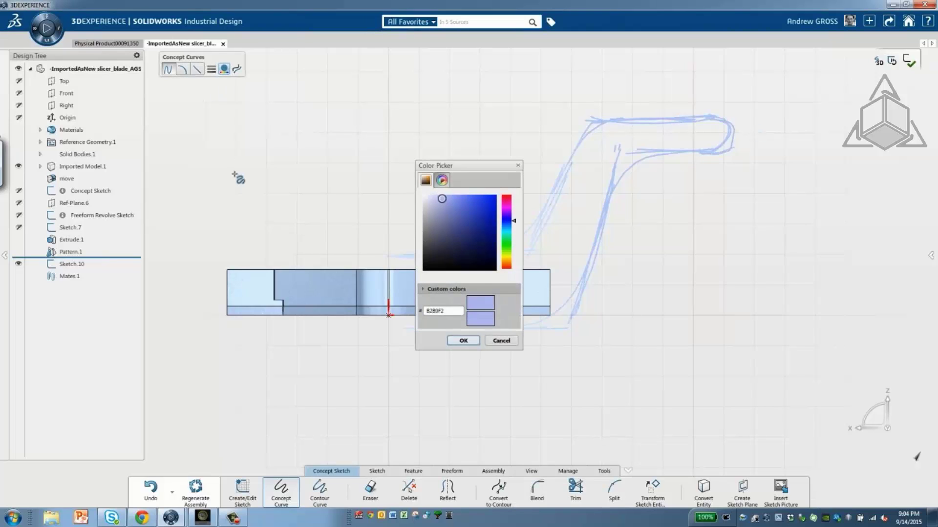
left_click(495, 196)
left_click(463, 340)
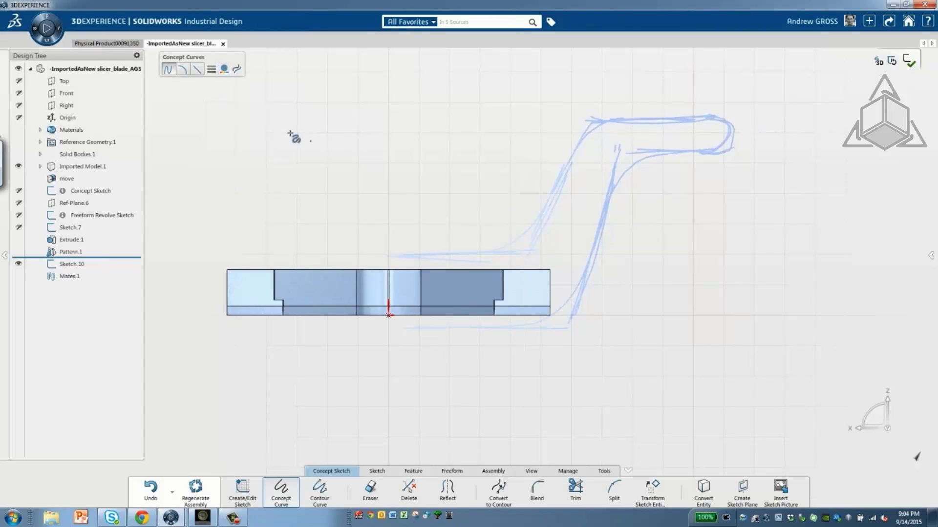
left_click(212, 69)
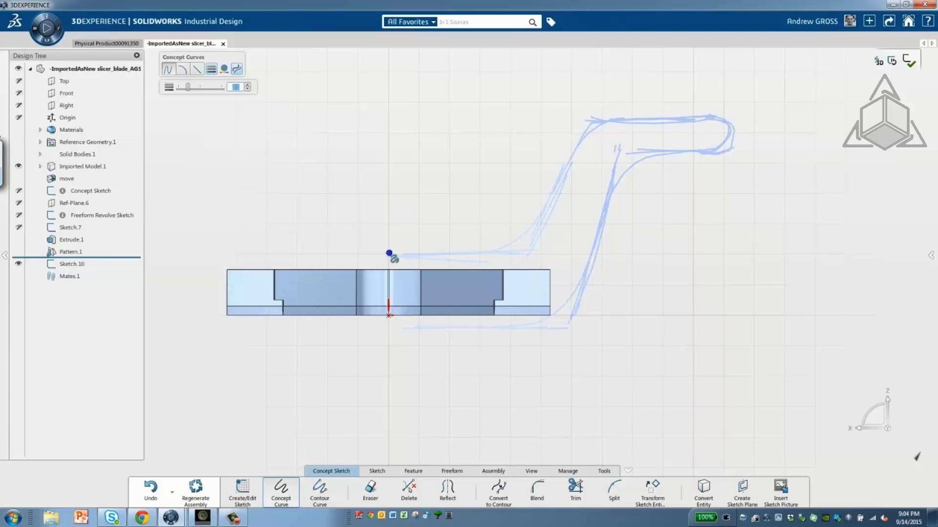
mouse_move(389, 253)
left_mouse_down()
mouse_move(440, 259)
mouse_move(561, 196)
mouse_move(591, 124)
mouse_move(726, 128)
mouse_move(727, 142)
left_mouse_up()
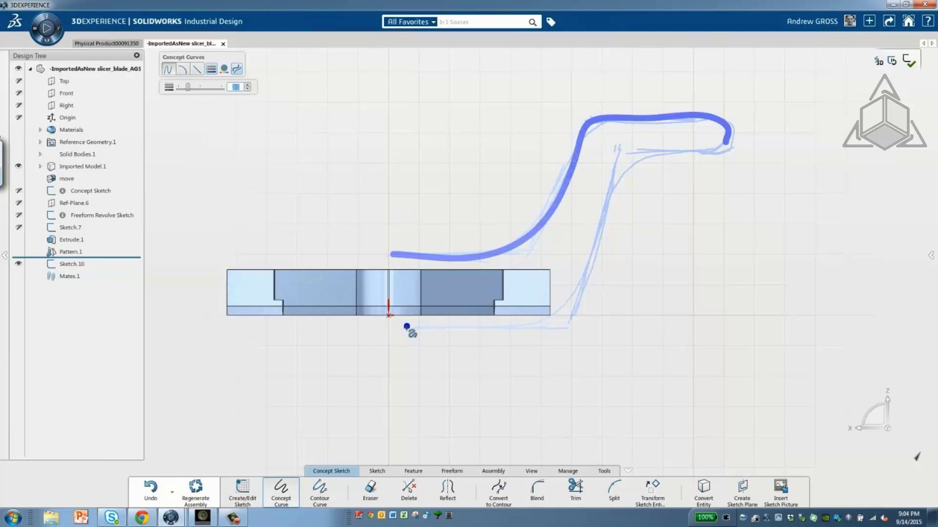
mouse_move(403, 329)
left_mouse_down()
mouse_move(574, 304)
mouse_move(609, 211)
mouse_move(728, 146)
left_mouse_up()
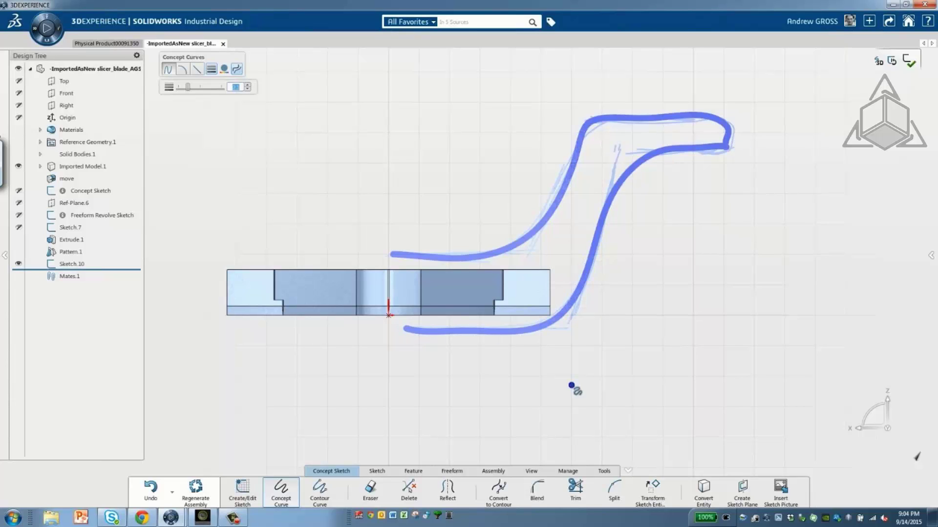
Reflect the right-side frame and handle strokes about the Front plane
left_click(447, 488)
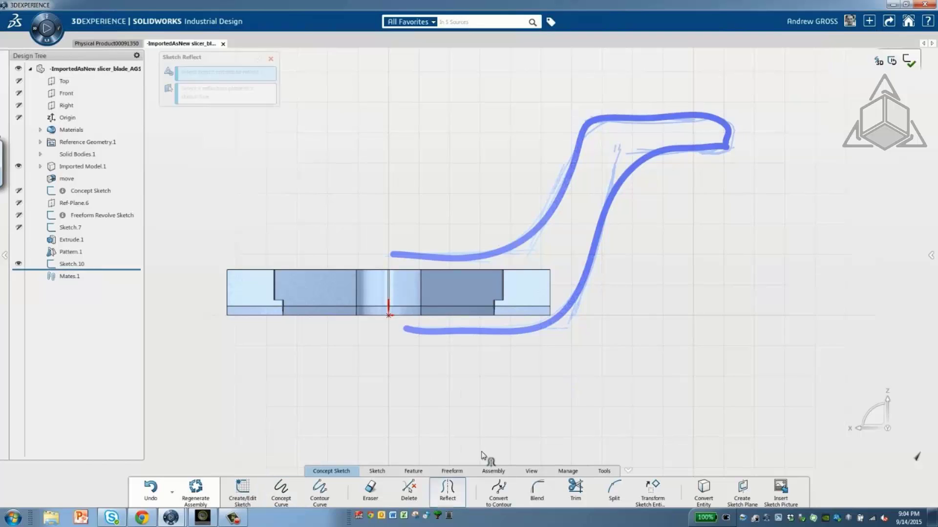
mouse_move(752, 109)
left_mouse_down()
mouse_move(722, 142)
mouse_move(557, 203)
mouse_move(423, 318)
mouse_move(401, 385)
left_mouse_up()
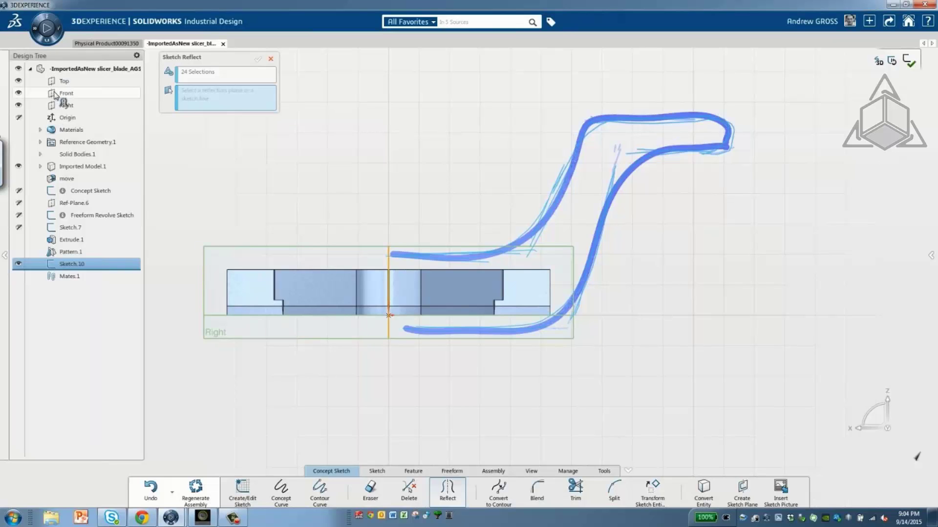
left_click(55, 94)
left_click(264, 58)
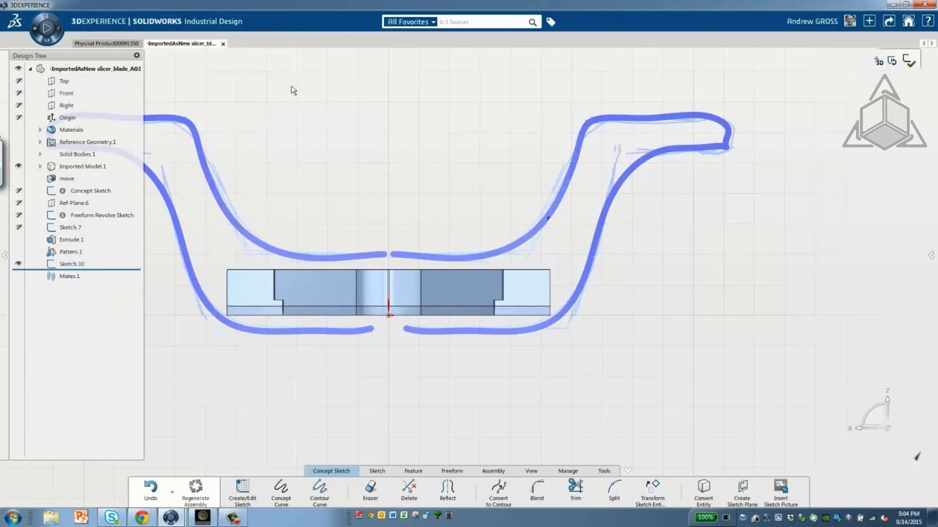
Sketch a centre circle on the Top plane, centred on the origin and passing just inside the blade tips
scroll(483, 209, "down", 3)
mouse_move(459, 292)
middle_mouse_down()
mouse_move(383, 339)
mouse_move(425, 351)
mouse_move(619, 356)
mouse_move(621, 366)
middle_mouse_up()
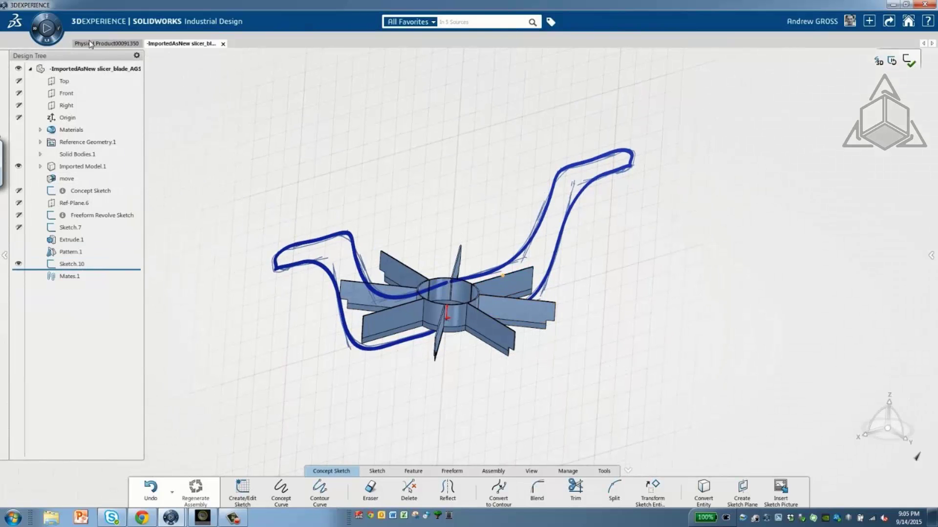
left_click(71, 81)
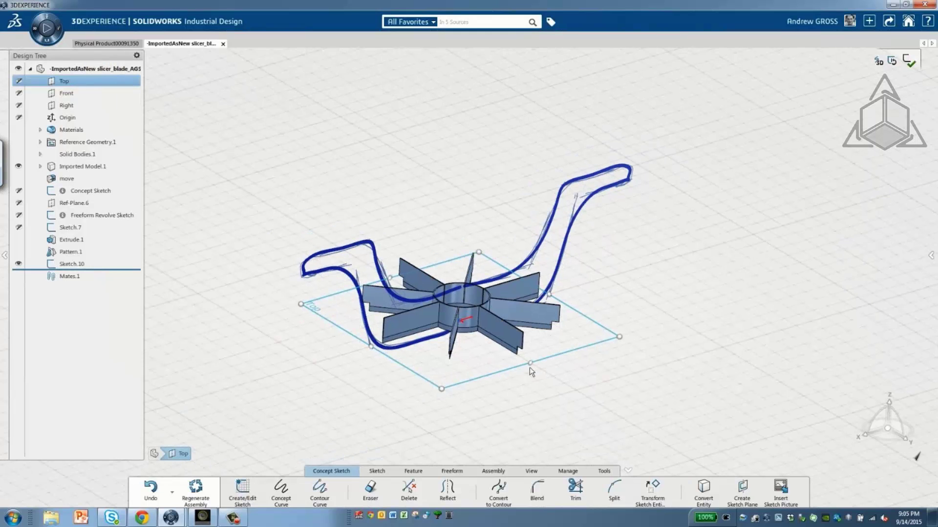
mouse_move(529, 367)
middle_mouse_down()
mouse_move(515, 427)
mouse_move(398, 390)
mouse_move(483, 351)
mouse_move(431, 373)
mouse_move(391, 368)
mouse_move(433, 379)
mouse_move(403, 432)
middle_mouse_up()
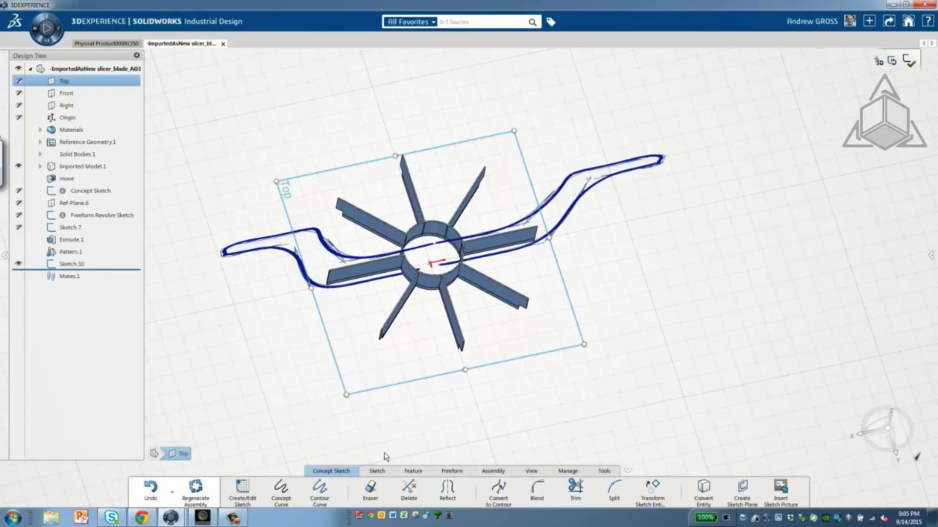
left_click(365, 472)
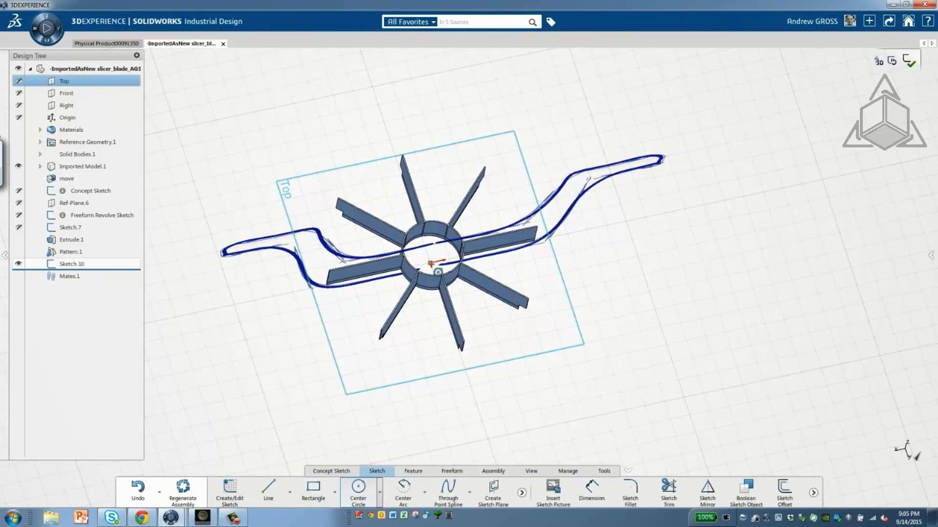
left_click(430, 262)
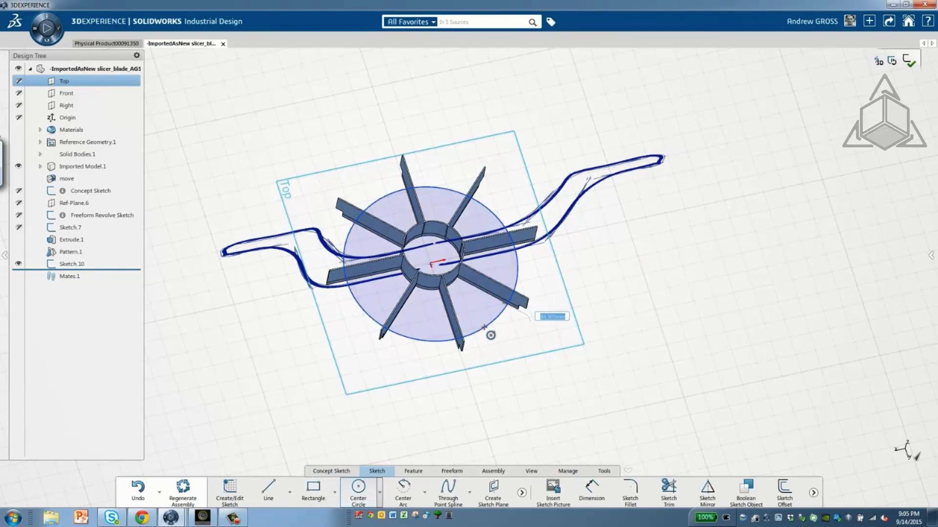
left_click(484, 327)
In a view from above, rough in one quarter of the frame outline with thinner light blue (B2BAF2) concept curves
left_click(331, 471)
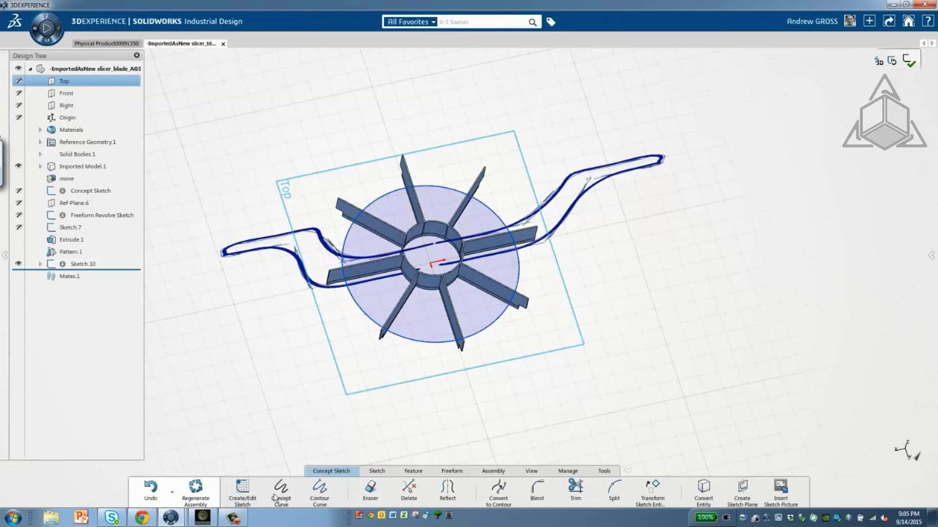
mouse_move(582, 215)
middle_mouse_down()
mouse_move(596, 153)
mouse_move(681, 352)
mouse_move(566, 228)
mouse_move(373, 335)
mouse_move(420, 379)
middle_mouse_up()
middle_click_drag(452, 309, 414, 283)
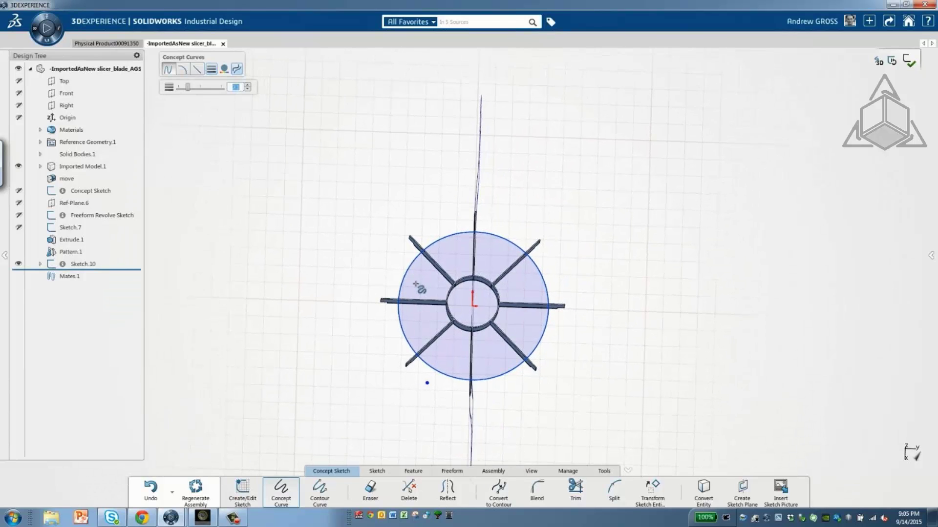
mouse_move(587, 255)
middle_mouse_down()
mouse_move(578, 253)
mouse_move(583, 262)
middle_mouse_up()
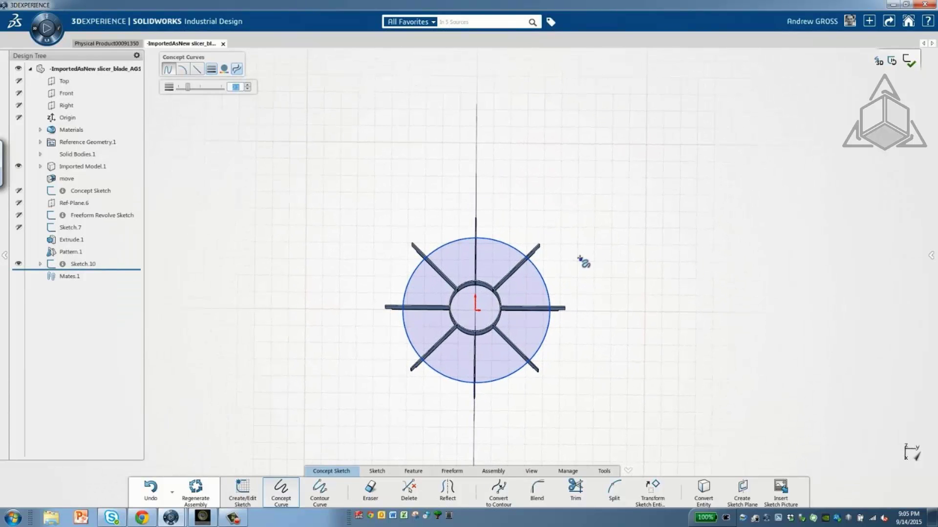
left_click(224, 68)
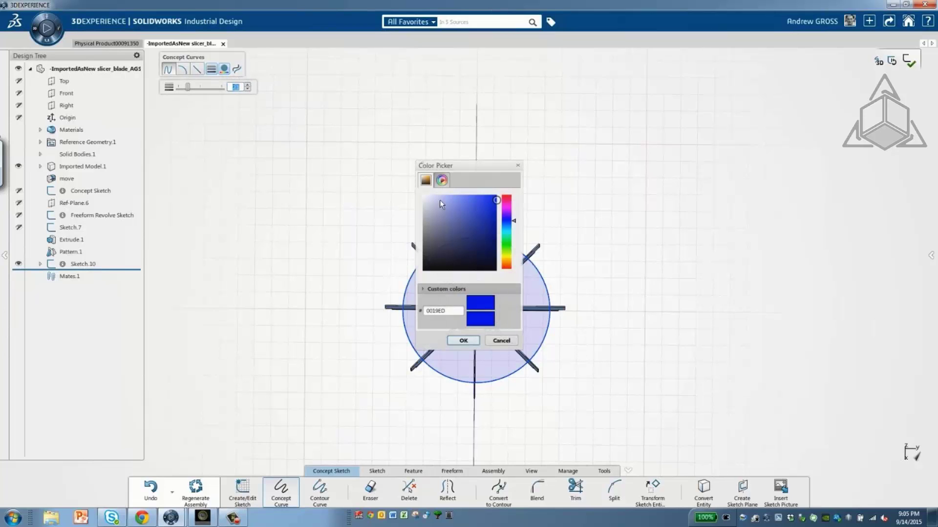
left_click(442, 198)
left_click(462, 341)
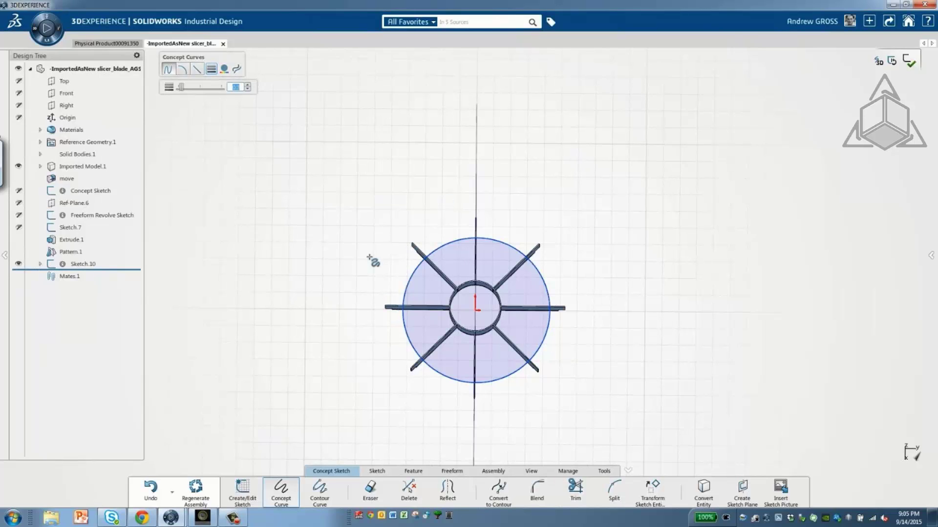
mouse_move(385, 313)
left_mouse_down()
mouse_move(381, 281)
mouse_move(389, 291)
mouse_move(423, 210)
left_mouse_up()
left_click_drag(381, 255, 427, 209)
left_click_drag(423, 154, 388, 299)
mouse_move(476, 111)
left_mouse_down()
mouse_move(433, 151)
mouse_move(374, 305)
left_mouse_up()
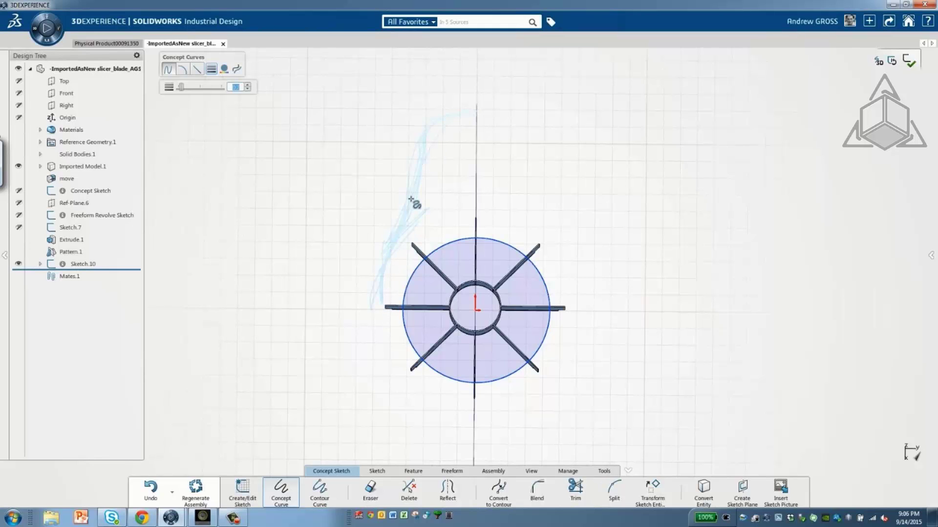
Trace the quarter frame outline from beside the blade to the handle's end with a thicker, darker blue concept curve
left_click(225, 69)
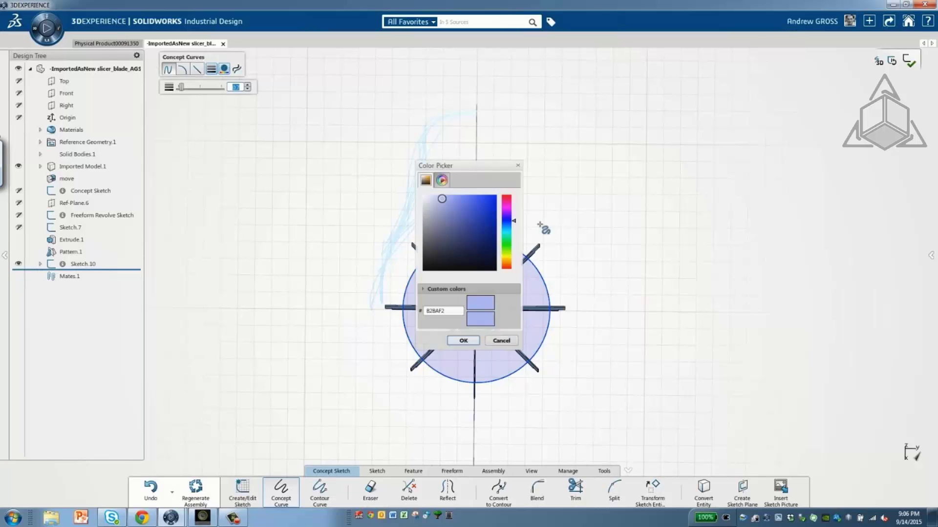
left_click(463, 340)
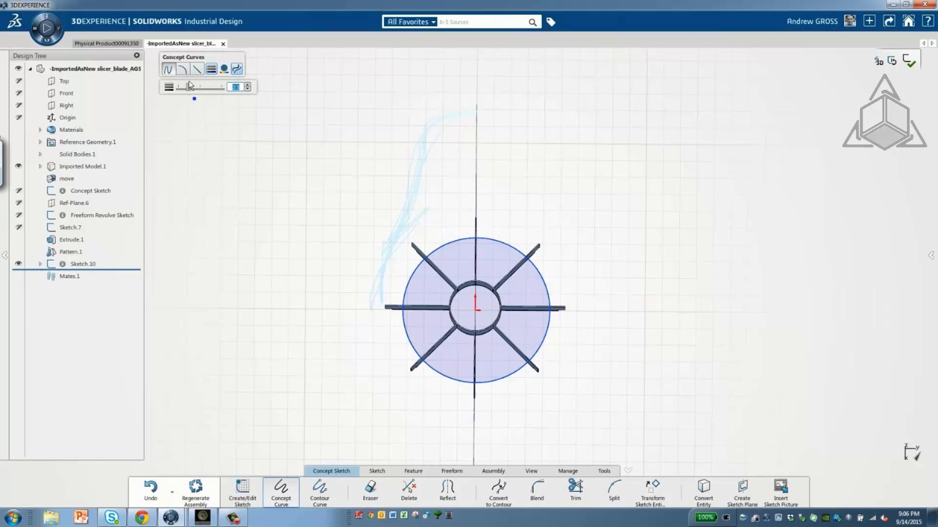
mouse_move(370, 309)
left_mouse_down()
mouse_move(438, 127)
mouse_move(485, 109)
left_mouse_up()
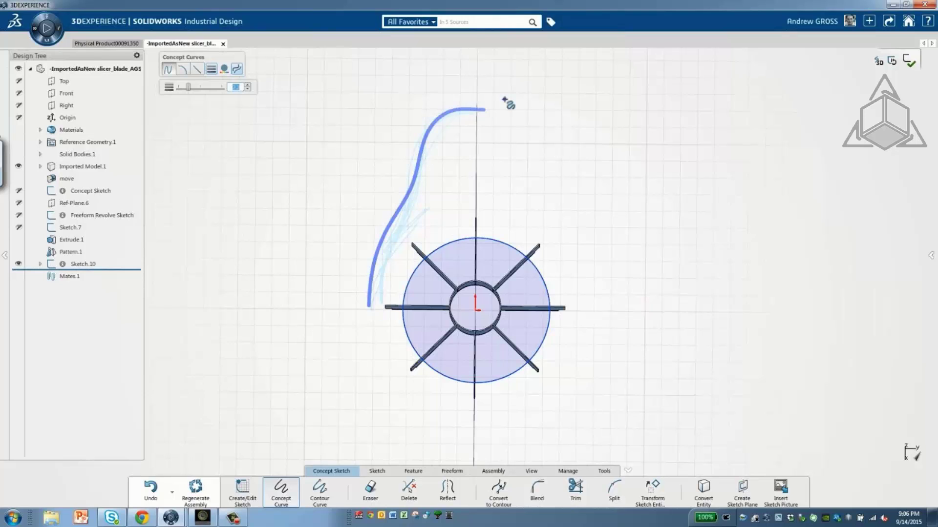
Reflect the quarter frame outline and its rough strokes about the Right plane
left_click(447, 487)
mouse_move(403, 281)
left_mouse_down()
mouse_move(366, 277)
mouse_move(417, 136)
mouse_move(481, 114)
left_mouse_up()
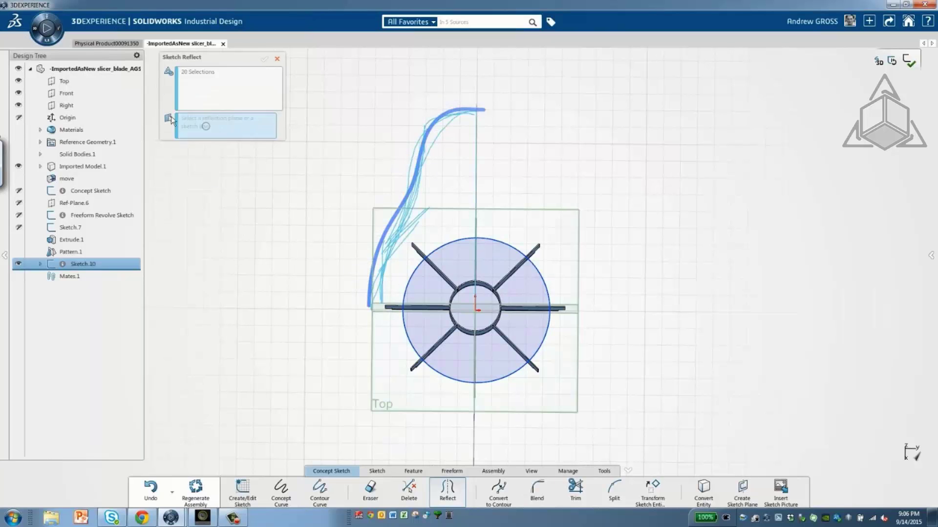
left_click(65, 105)
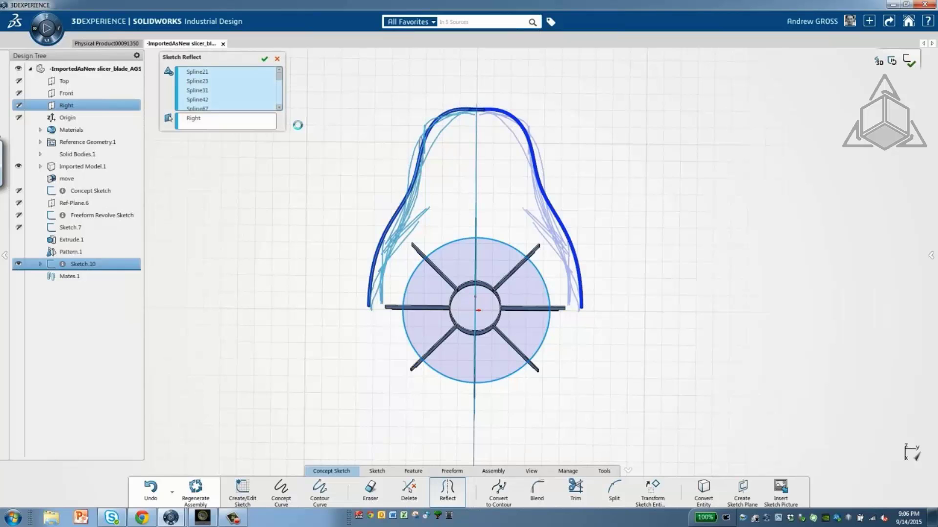
left_click(264, 59)
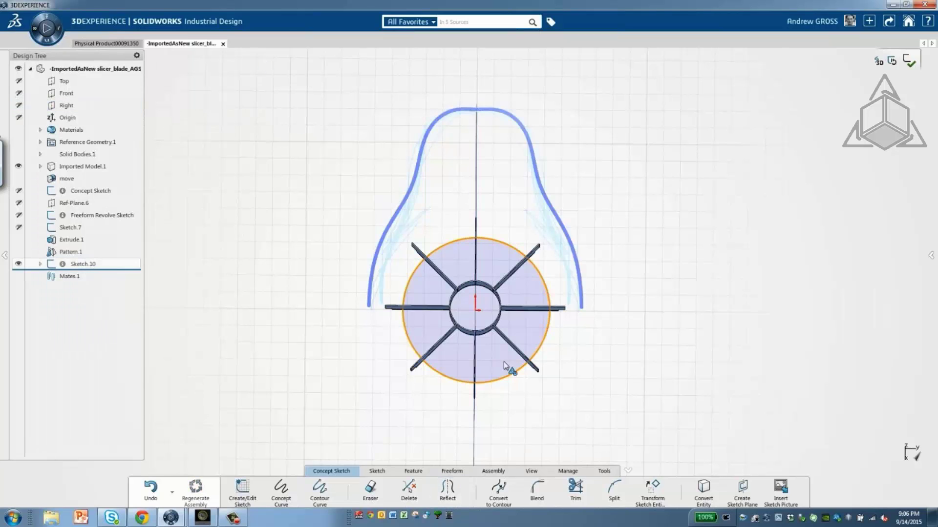
Sketch a D-shaped finger opening inside the frame's end and reflect it with the half frame outline about the Front plane
left_click(281, 489)
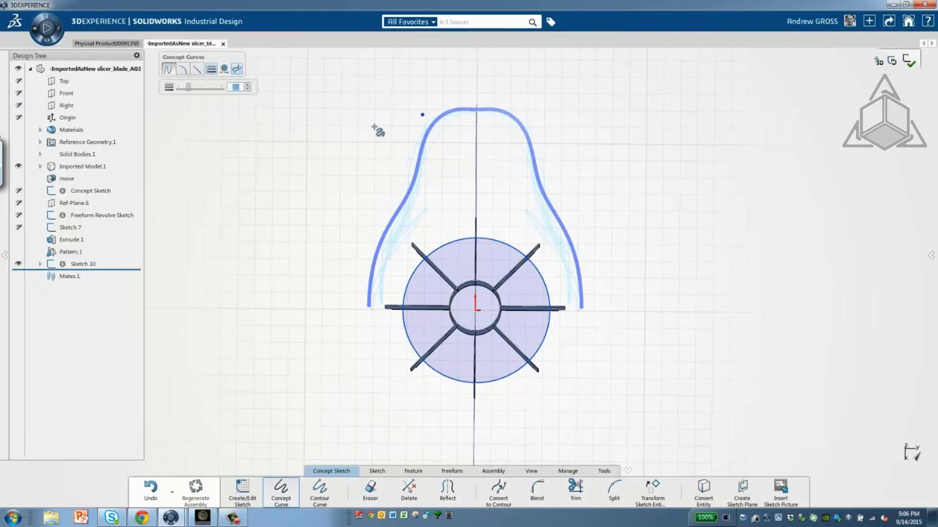
mouse_move(438, 168)
left_mouse_down()
mouse_move(494, 138)
mouse_move(514, 171)
left_mouse_up()
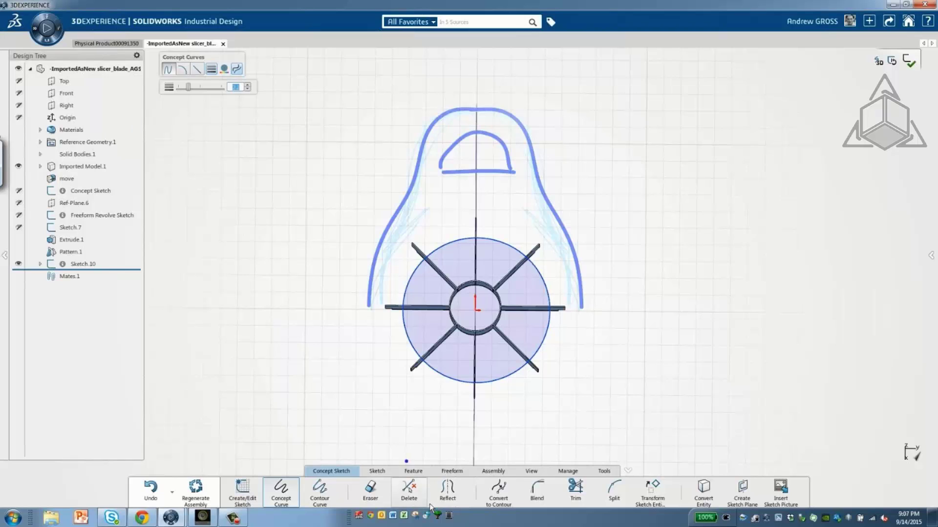
left_click(448, 488)
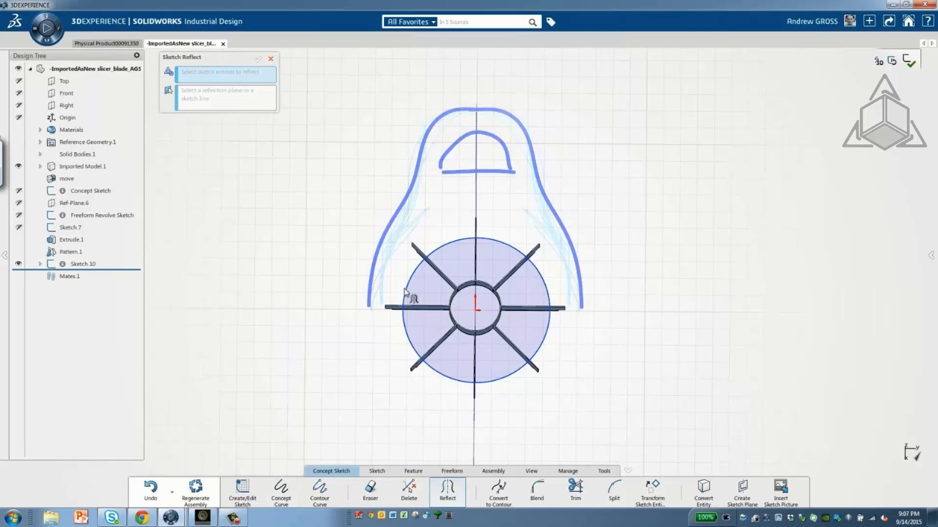
mouse_move(406, 296)
left_mouse_down()
mouse_move(452, 161)
mouse_move(473, 184)
mouse_move(552, 212)
mouse_move(613, 282)
left_mouse_up()
left_click(226, 129)
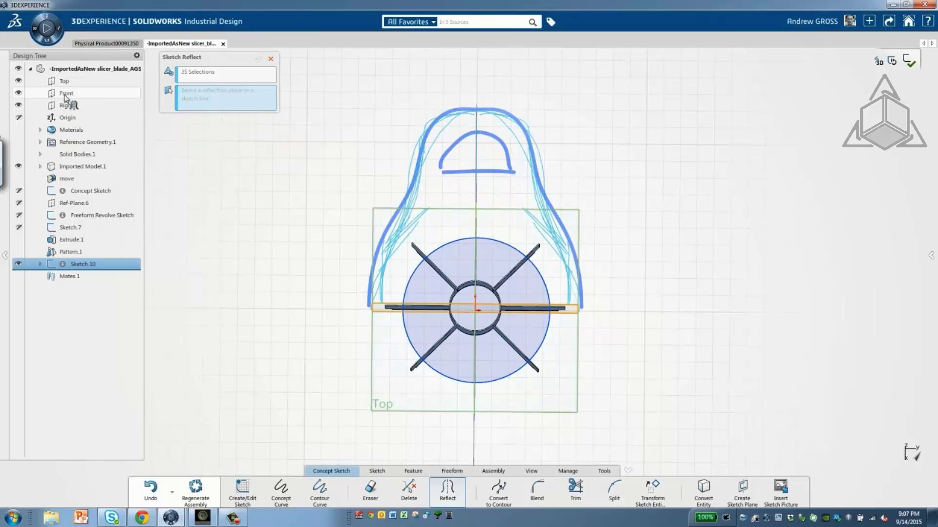
left_click(65, 95)
left_click(258, 58)
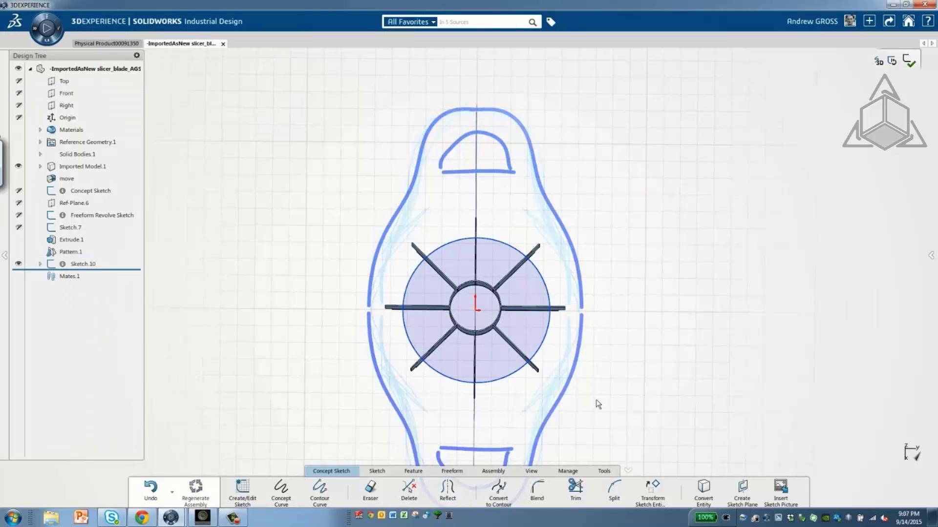
Make the Front plane the active sketching plane and orient the view to see the blade from the side
mouse_move(596, 404)
middle_mouse_down()
mouse_move(623, 259)
mouse_move(503, 366)
mouse_move(511, 373)
mouse_move(594, 343)
mouse_move(378, 360)
mouse_move(628, 376)
mouse_move(698, 254)
mouse_move(661, 328)
mouse_move(514, 318)
mouse_move(476, 294)
mouse_move(538, 301)
middle_mouse_up()
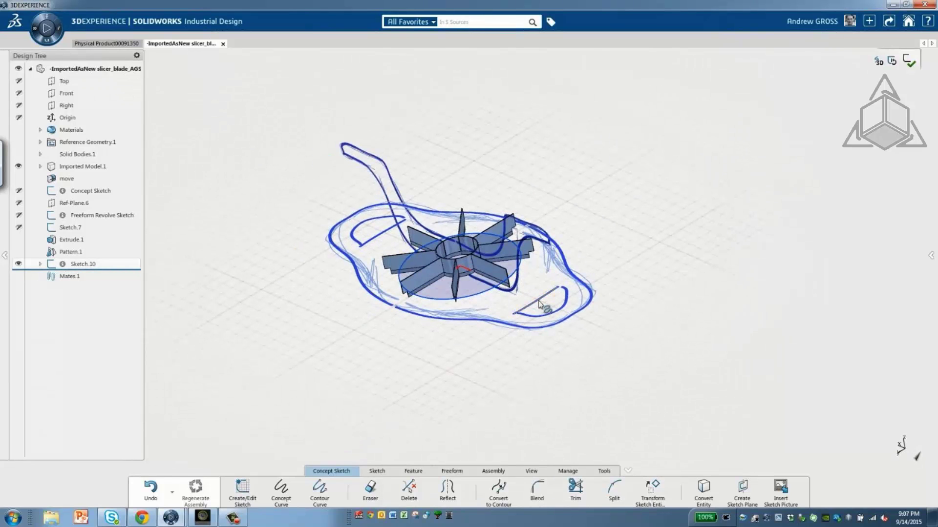
right_click(69, 98)
left_click(103, 80)
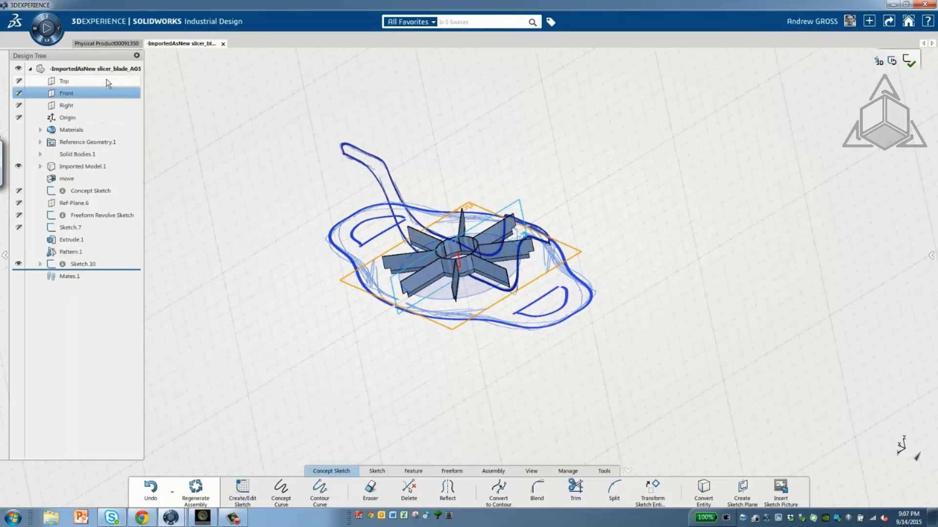
middle_click_drag(628, 337, 536, 239)
middle_click(538, 232)
middle_click(534, 216)
middle_click(534, 212)
mouse_move(541, 194)
middle_mouse_down()
mouse_move(521, 292)
mouse_move(514, 263)
mouse_move(477, 371)
mouse_move(490, 408)
mouse_move(508, 388)
mouse_move(452, 420)
mouse_move(456, 427)
mouse_move(494, 385)
mouse_move(479, 383)
mouse_move(590, 331)
middle_mouse_up()
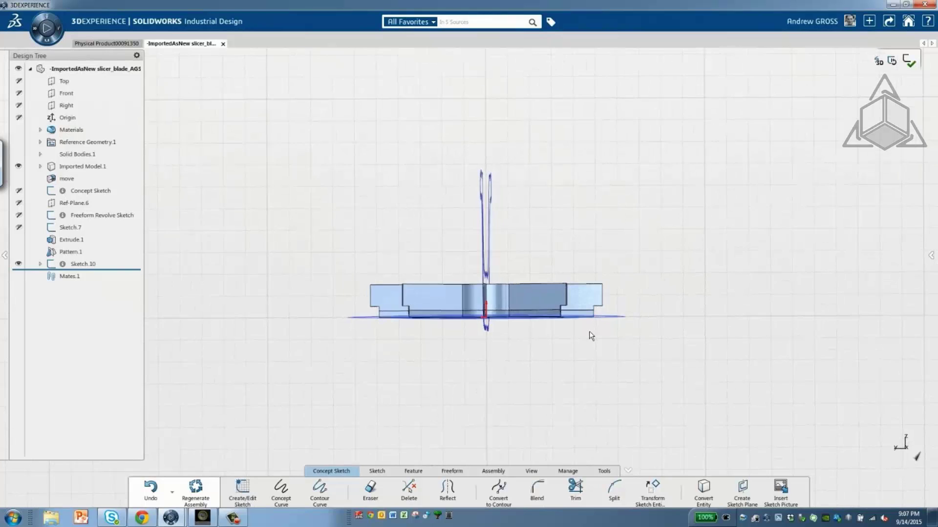
Rough in half of an arched handle from the frame's edge to the centre line with light blue (B4BCFF) concept curves
left_click(281, 490)
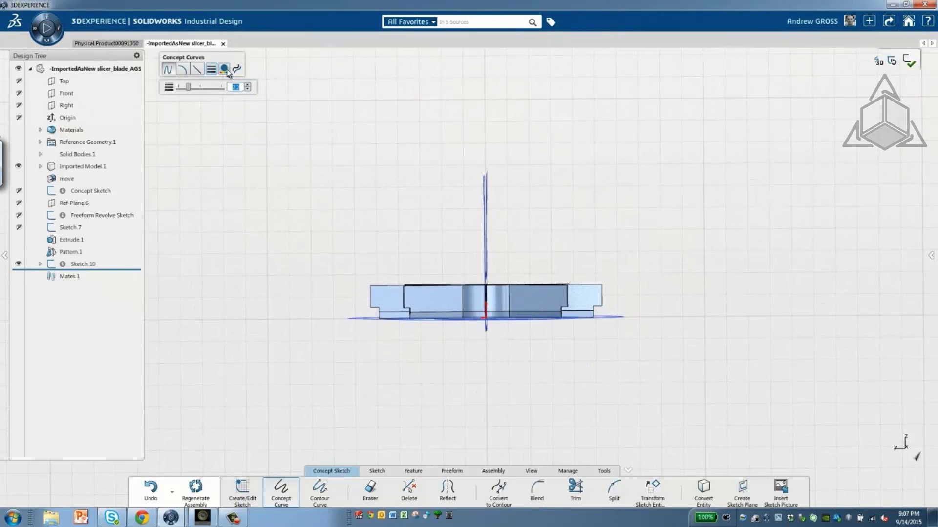
left_click(224, 69)
left_click(444, 195)
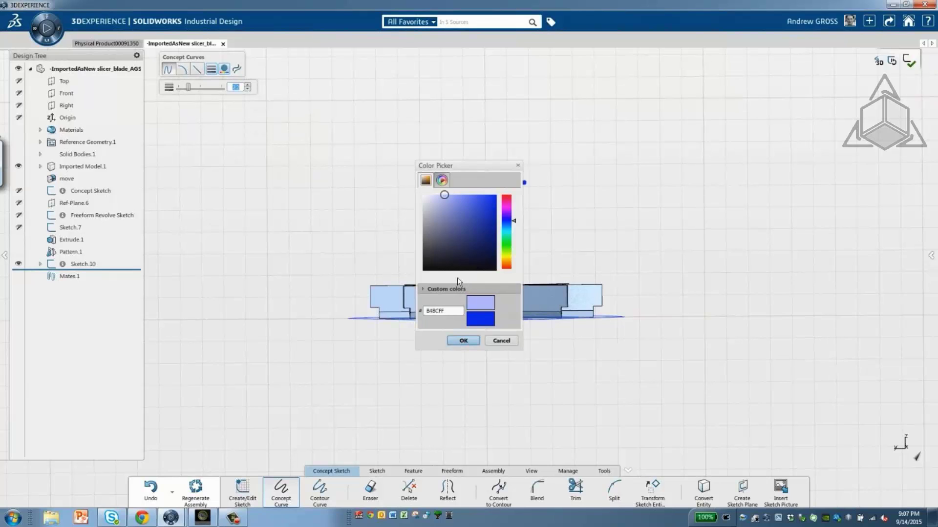
left_click(463, 341)
left_click_drag(355, 315, 358, 282)
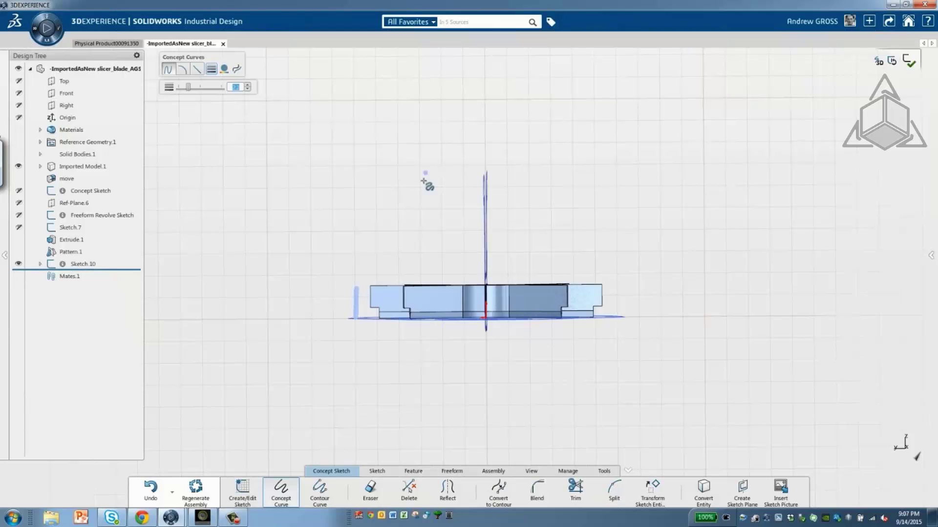
left_click_drag(409, 183, 359, 312)
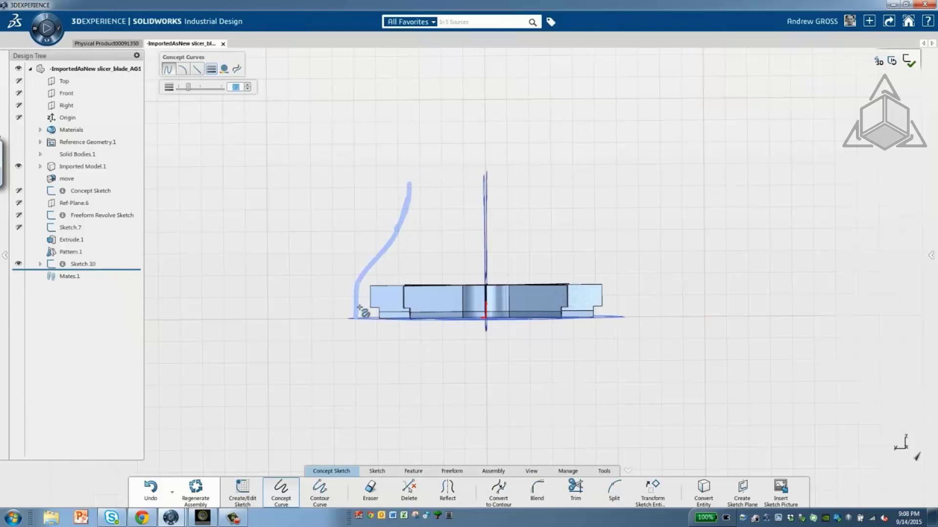
mouse_move(402, 219)
left_mouse_down()
mouse_move(431, 177)
mouse_move(475, 175)
left_mouse_up()
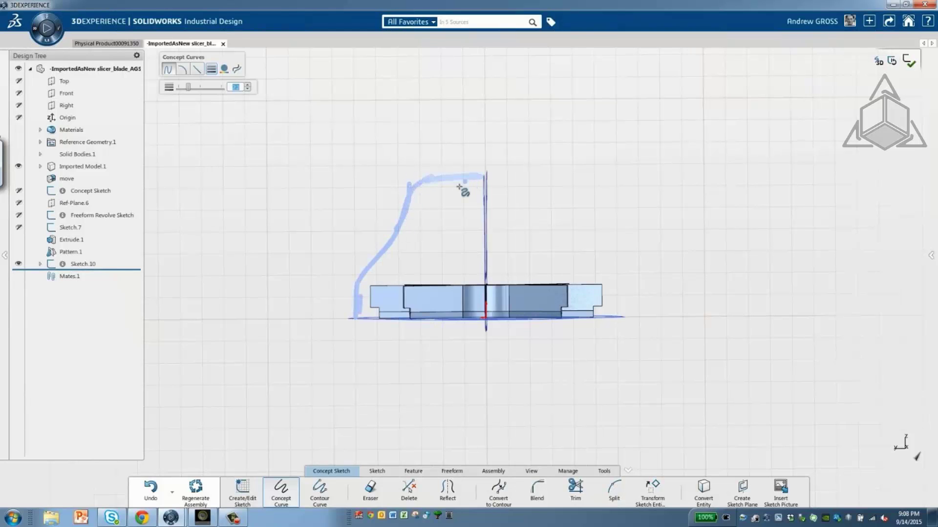
Trace the half arch from its base to the centre line with one continuous, darker blue concept curve
left_click(226, 72)
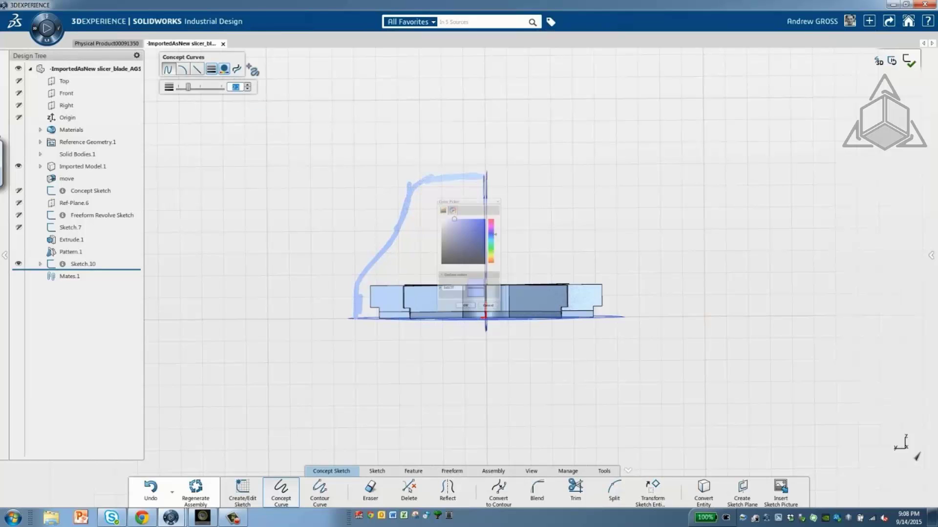
left_click(493, 201)
left_click(466, 341)
left_click(238, 70)
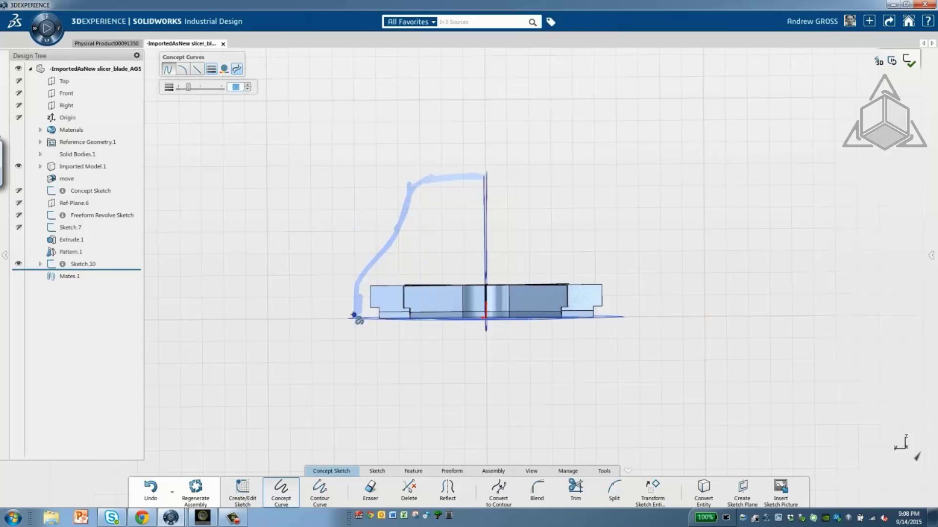
mouse_move(355, 318)
left_mouse_down()
mouse_move(407, 199)
mouse_move(491, 175)
left_mouse_up()
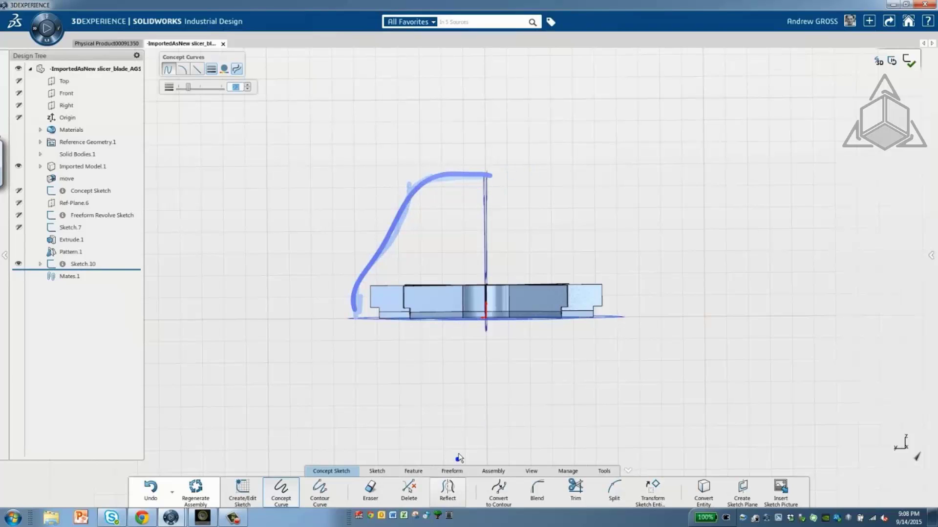
Reflect the half arch strokes about the Right plane
left_click(449, 493)
left_click(467, 185)
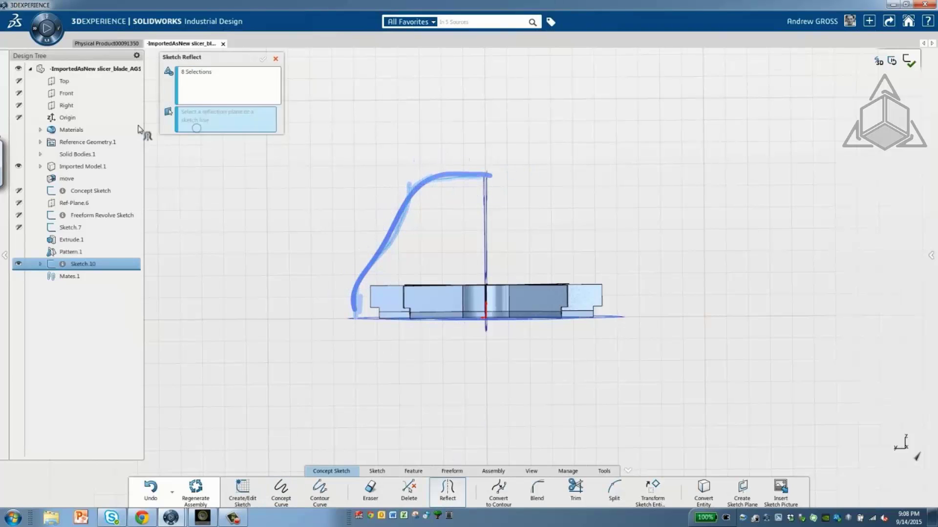
left_click(67, 106)
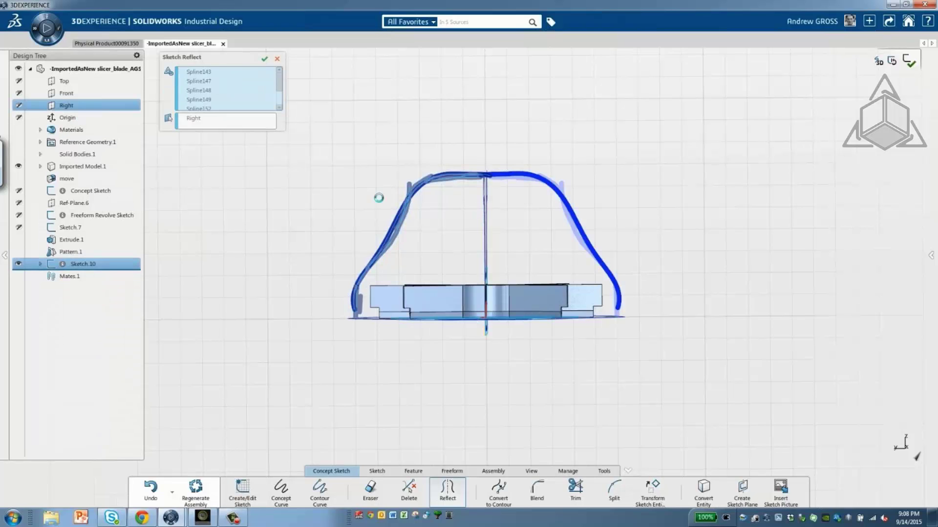
left_click(258, 58)
Sketch a closed grip opening below the arch's top with a curved upper edge and a lower edge joining its ends
left_click(291, 490)
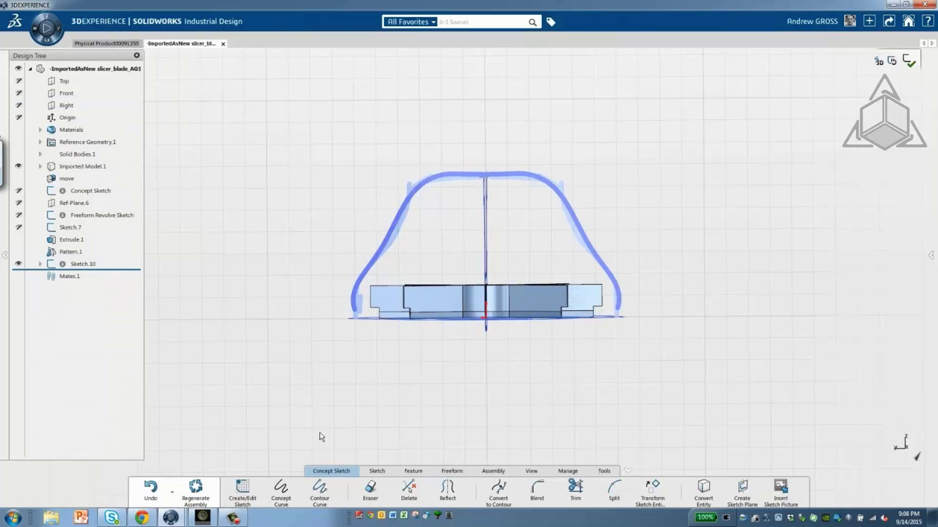
left_click(290, 488)
left_click(281, 489)
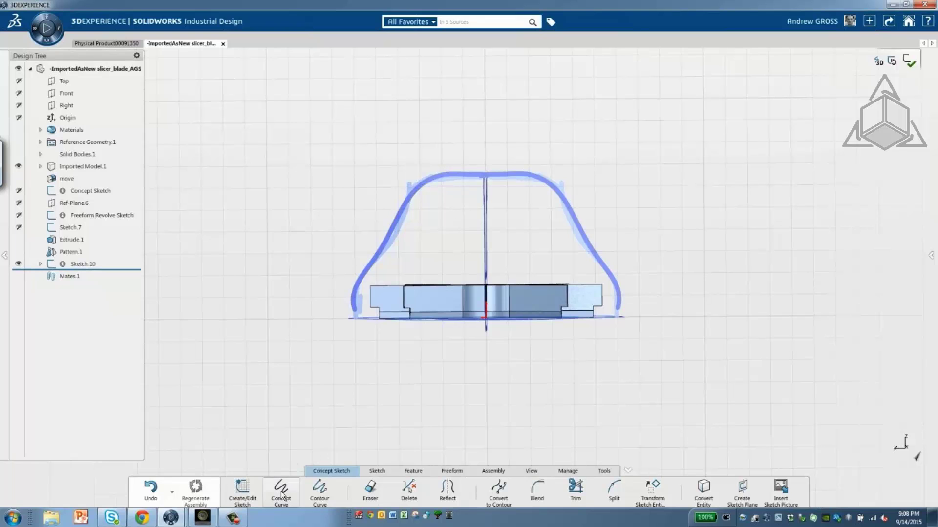
mouse_move(439, 220)
left_mouse_down()
mouse_move(471, 198)
mouse_move(533, 209)
mouse_move(532, 218)
left_mouse_up()
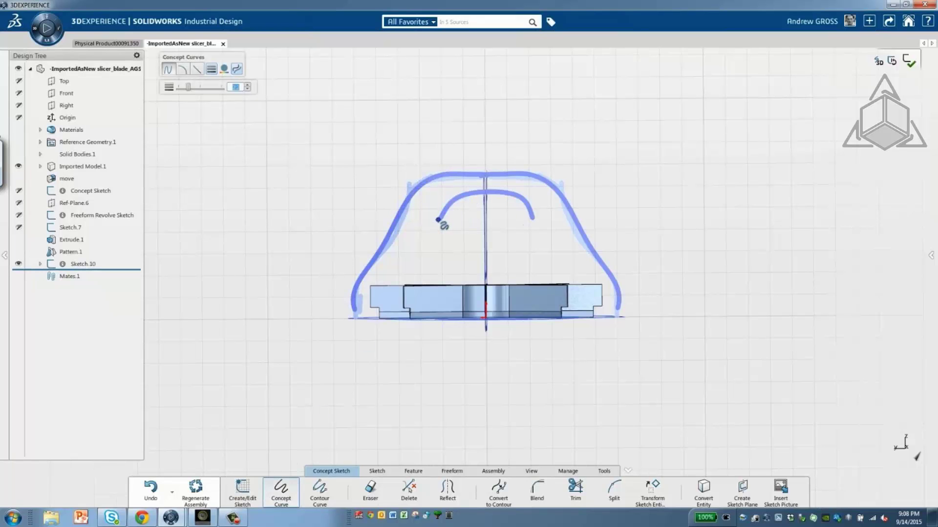
left_click_drag(440, 220, 533, 219)
mouse_move(537, 211)
middle_mouse_down()
mouse_move(503, 337)
mouse_move(471, 381)
mouse_move(665, 374)
mouse_move(571, 360)
mouse_move(488, 371)
mouse_move(635, 361)
mouse_move(645, 351)
mouse_move(624, 390)
mouse_move(493, 403)
mouse_move(450, 395)
mouse_move(549, 272)
mouse_move(572, 264)
middle_mouse_up()
Create a blog post in the Kitchen Utensil Design community titled "new idea for apple slicer" with the text "check it out"
left_click(930, 255)
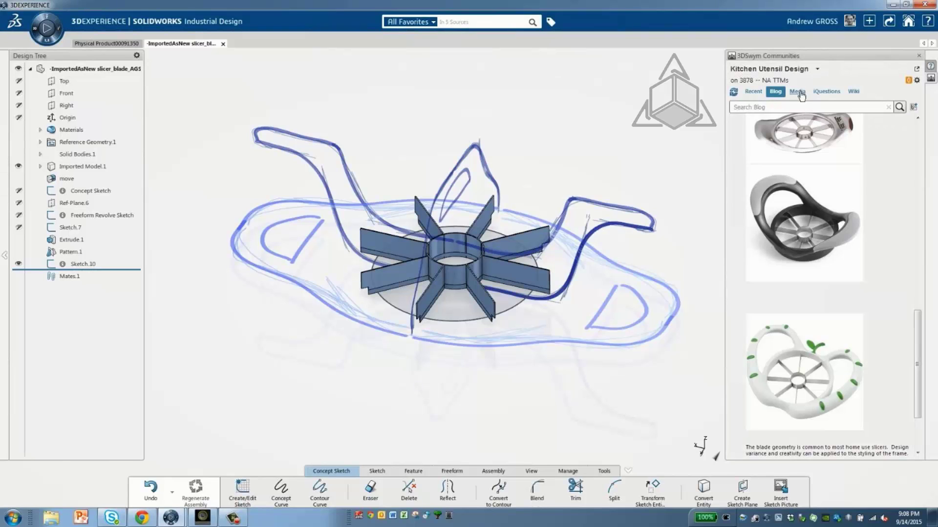
left_click(911, 105)
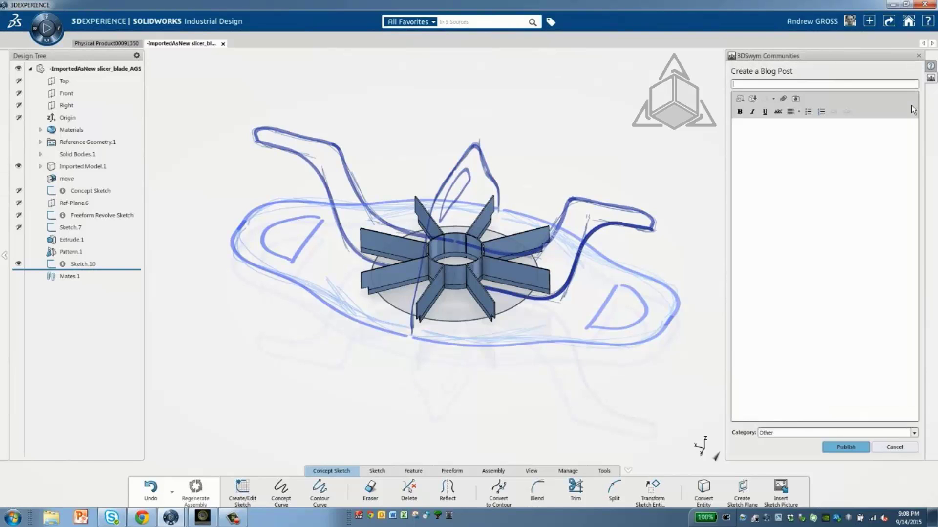
type("new idea for apple slicer")
left_click(749, 139)
type("check it out")
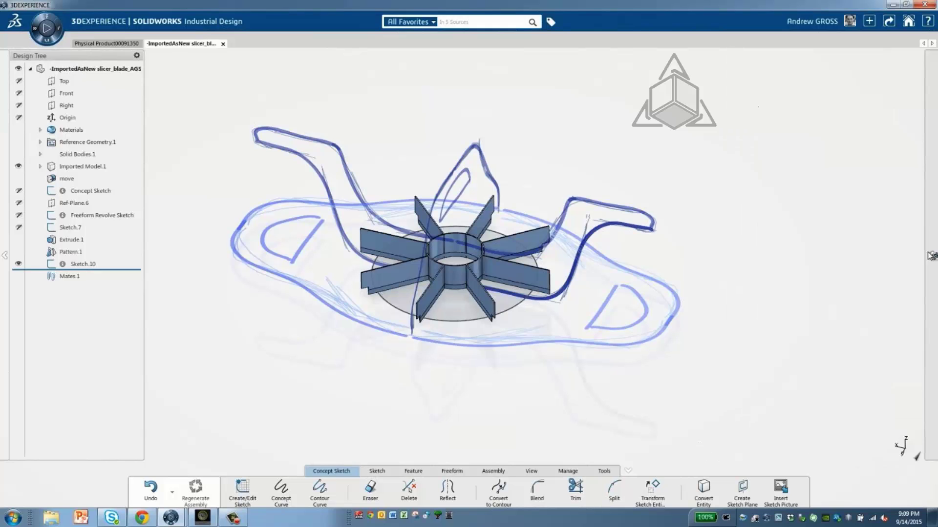
Attach a captured image of the whole concept sketch in perspective to the blog post
mouse_move(932, 255)
left_click(739, 102)
left_click_drag(200, 89, 714, 382)
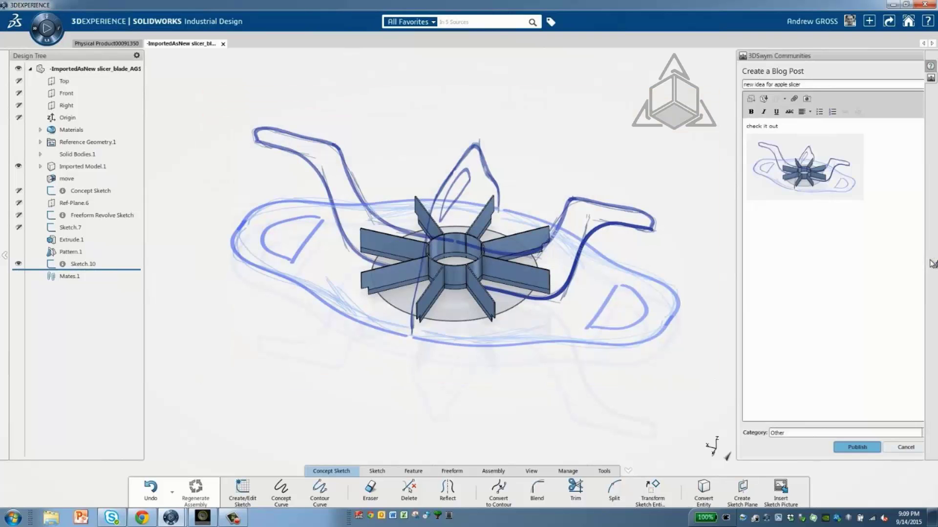
Show the concept sketch from directly above and attach a captured image of this view to the blog post
mouse_move(585, 297)
middle_mouse_down()
mouse_move(491, 372)
mouse_move(473, 314)
middle_mouse_up()
key("space")
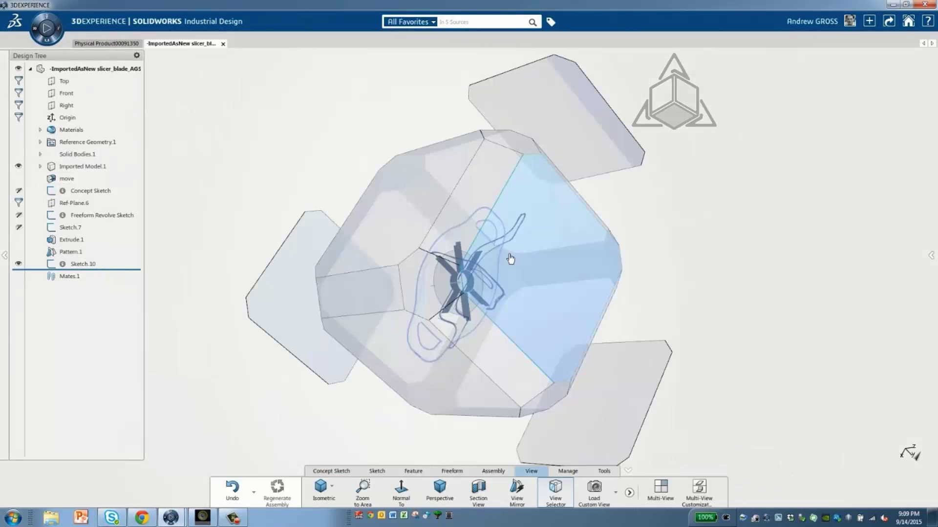
left_click(510, 257)
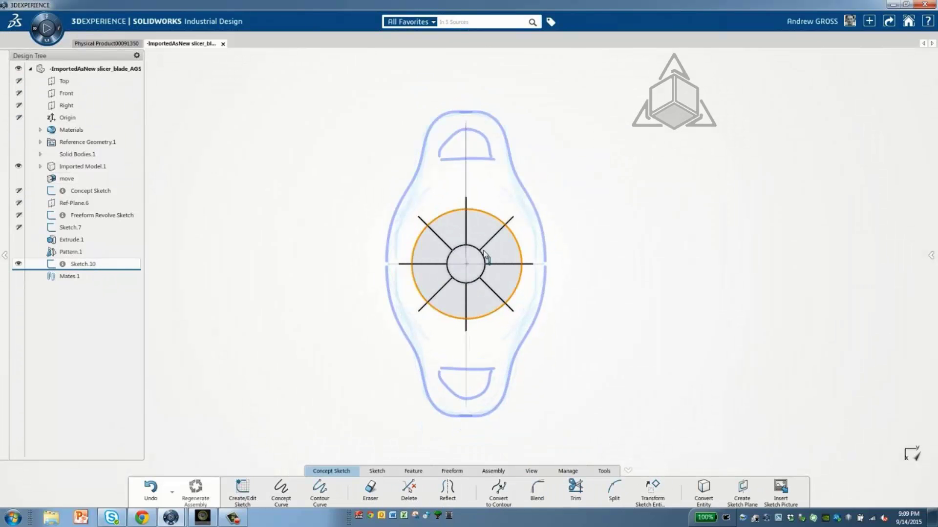
mouse_move(931, 246)
left_click(740, 102)
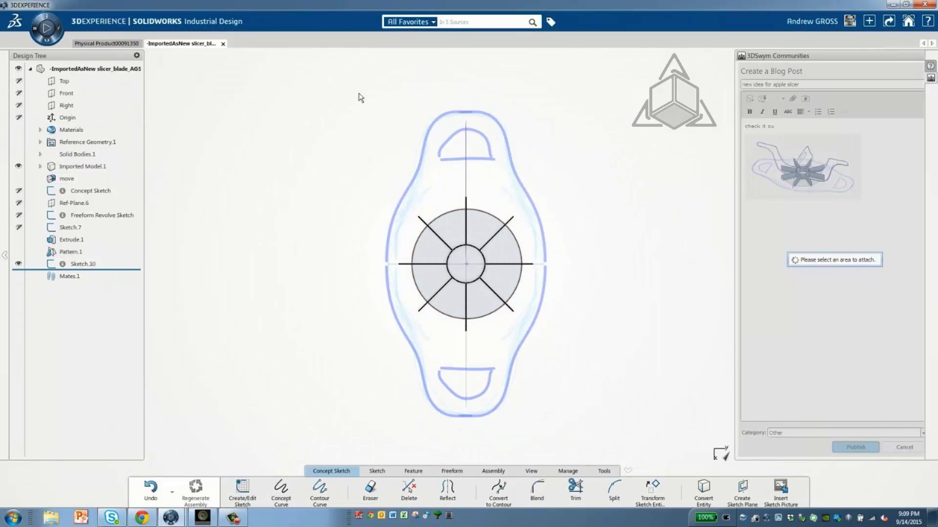
left_click_drag(360, 95, 572, 433)
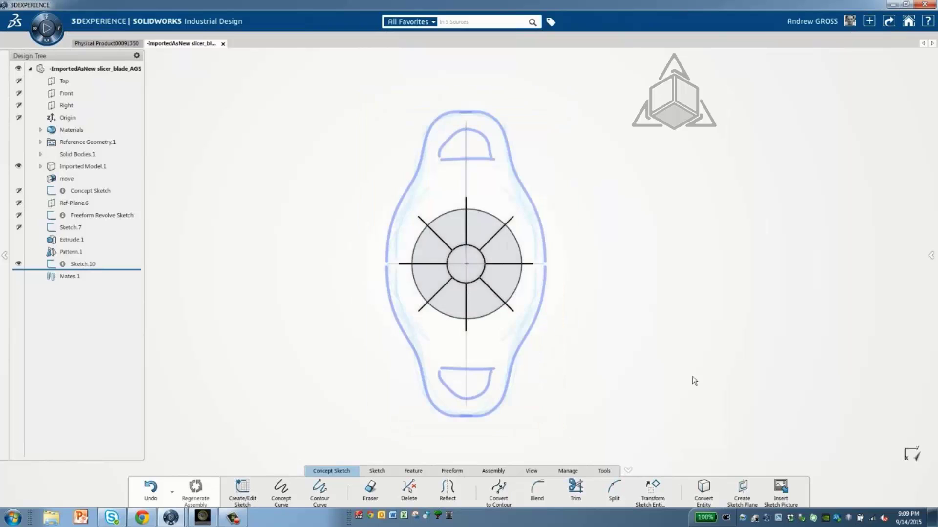
Publish the blog post in the Other category and open it in the web browser
left_click(932, 258)
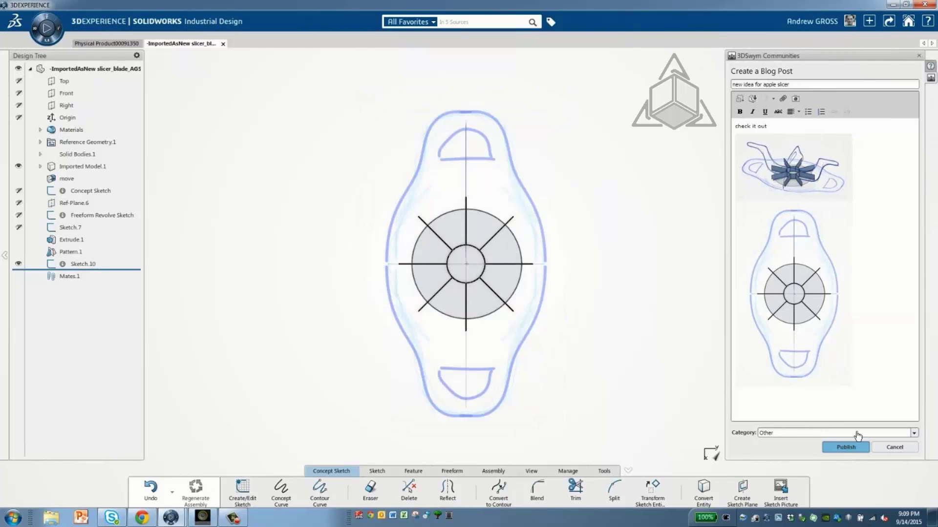
left_click(847, 448)
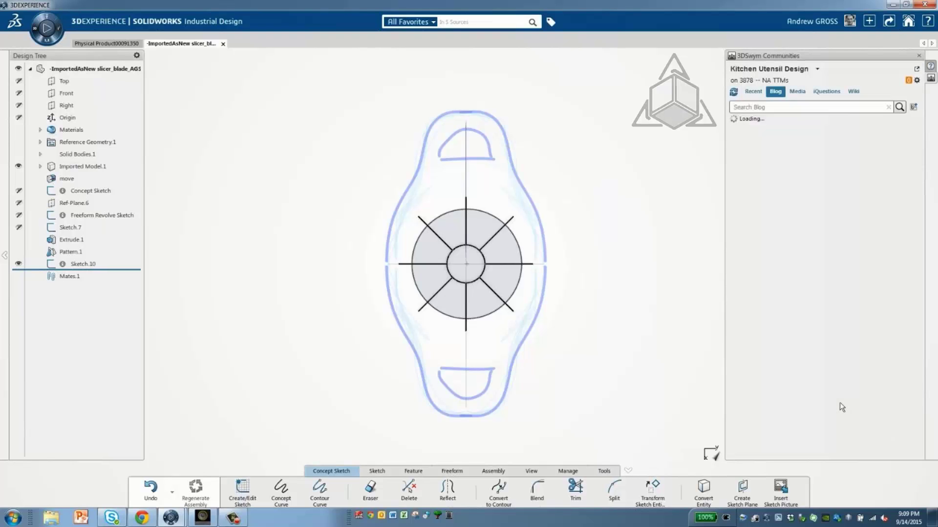
left_click(813, 121)
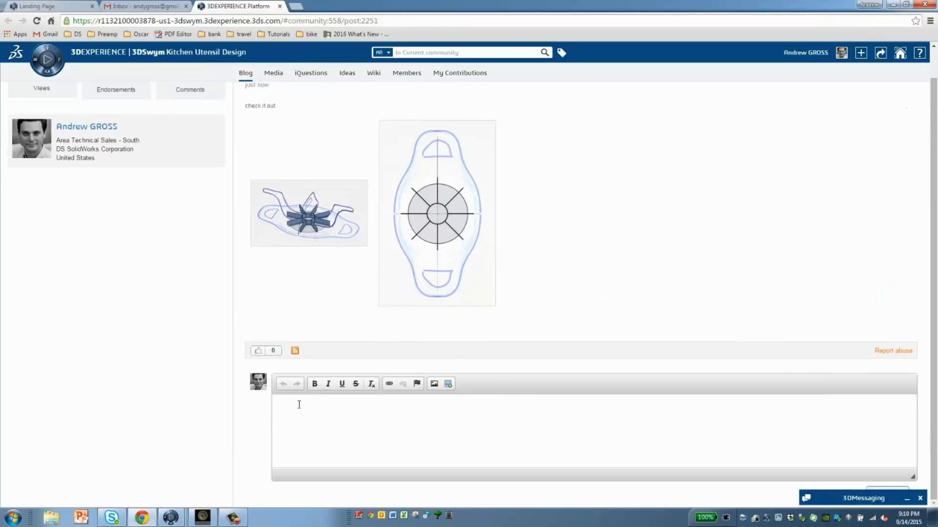
Post the comment "Looks good!" on the published apple slicer blog post
type("Looks good!")
left_click(901, 490)
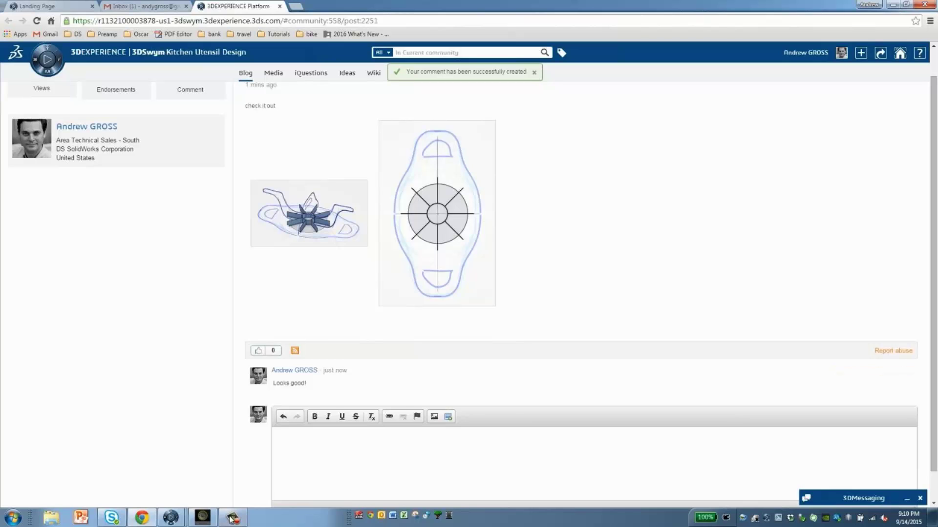
Switch back to SOLIDWORKS Industrial Designer and view the blog post and its comments in the Kitchen Utensil Design community panel
mouse_move(171, 517)
left_click(263, 473)
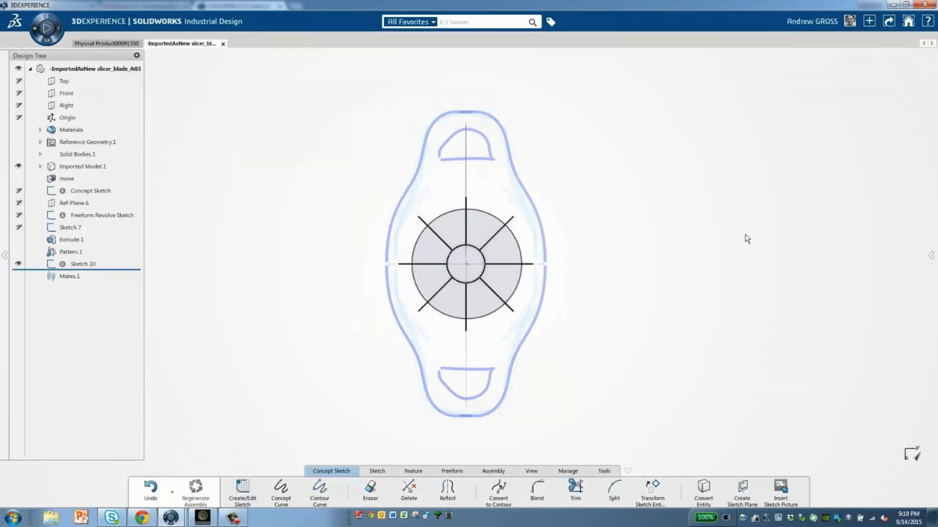
mouse_move(499, 321)
middle_mouse_down()
mouse_move(640, 299)
mouse_move(580, 308)
middle_mouse_up()
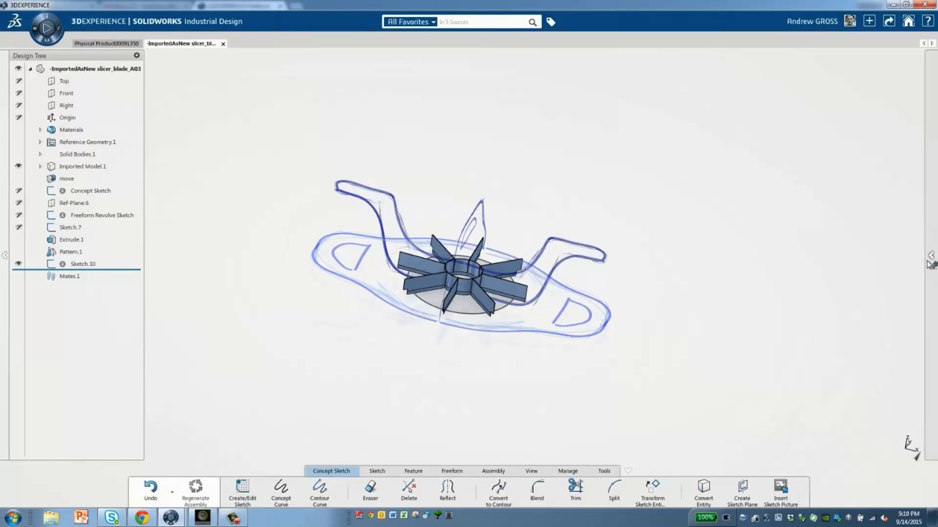
left_click(931, 259)
left_click_drag(917, 218, 916, 312)
left_click(775, 276)
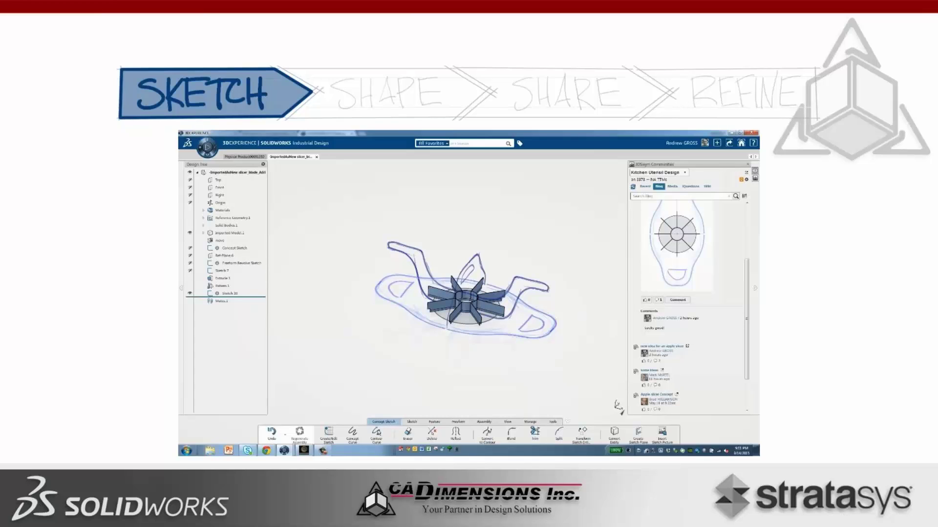
left_click(95, 178)
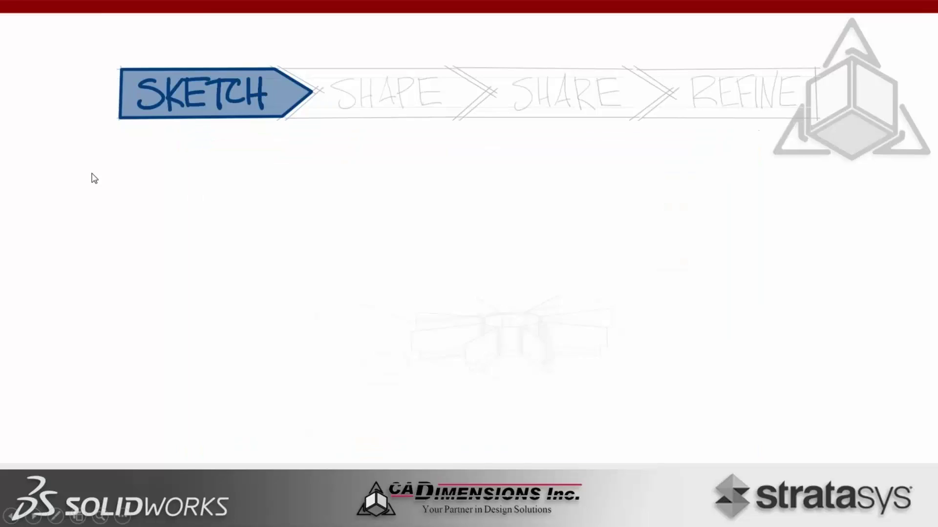
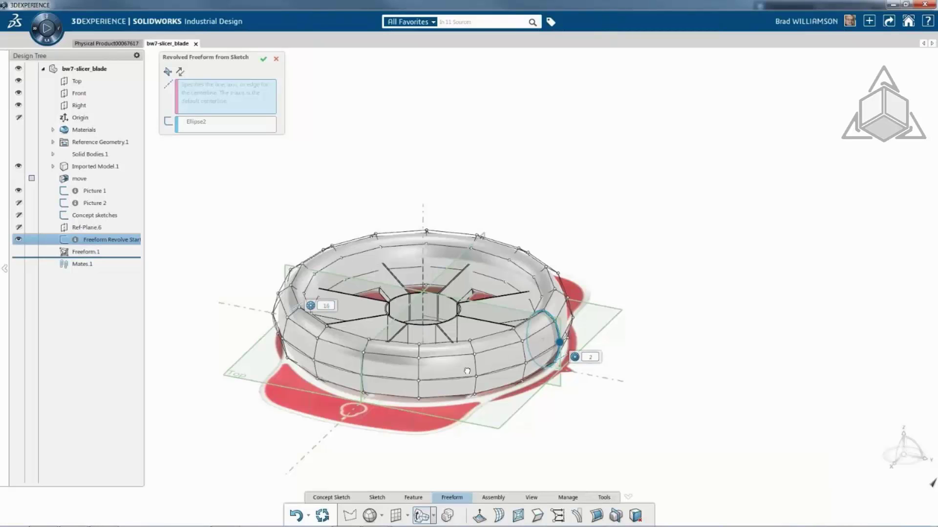
Reduce the revolved freeform ring to a half revolution around one side of the blade and accept it
left_click_drag(367, 379, 250, 284)
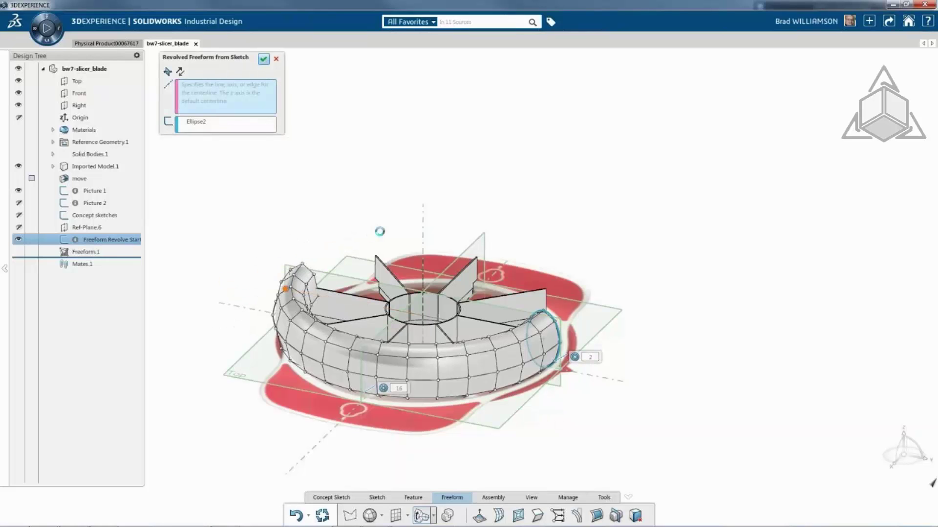
Pull two symmetric outer faces of the half ring straight outward as handle prongs, with the manipulator aligned to local XYZ
middle_click_drag(369, 287, 449, 382)
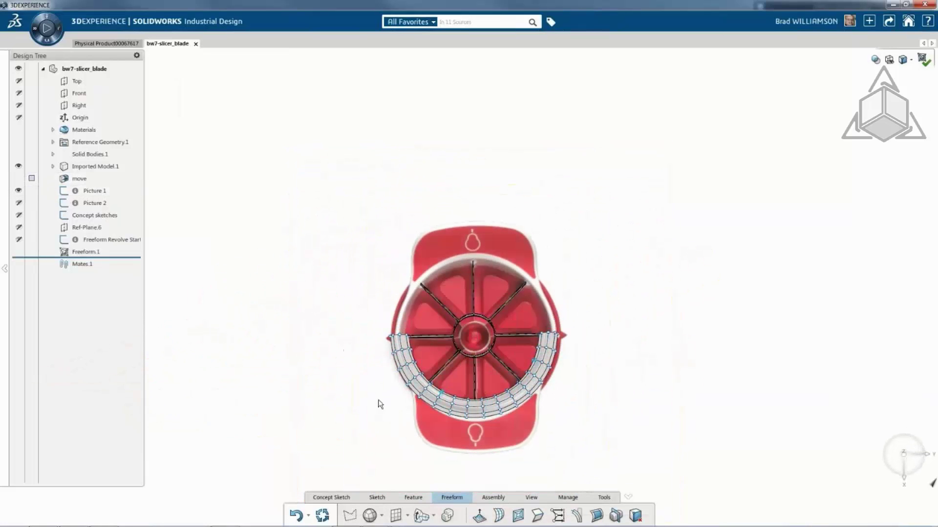
left_click(433, 392)
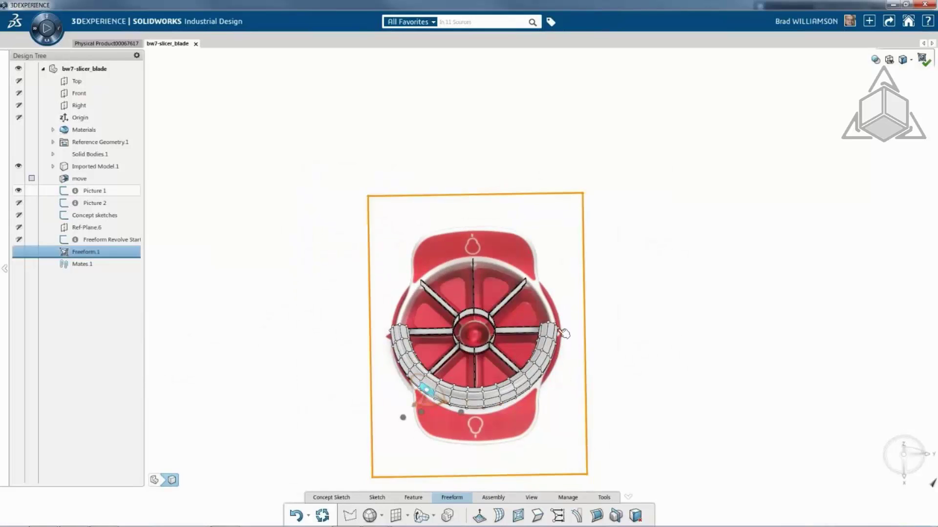
left_click(527, 387, "ctrl")
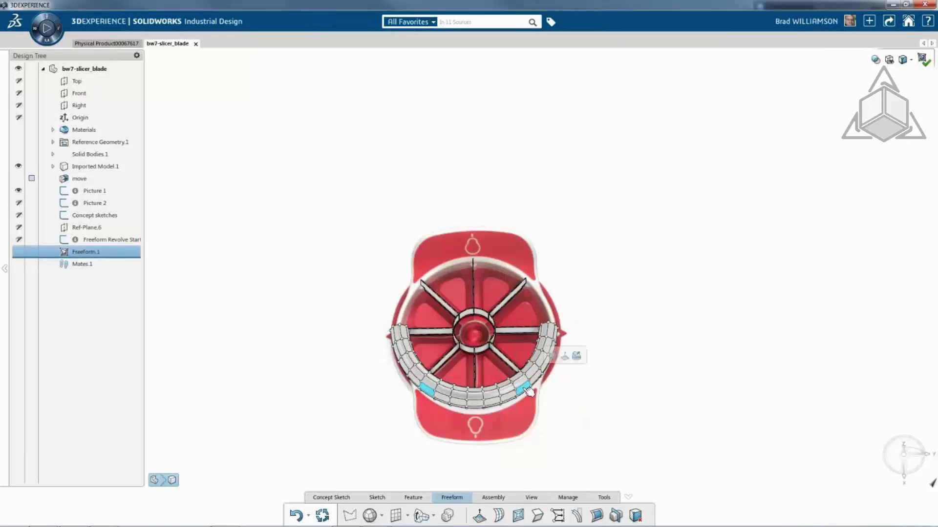
right_click(479, 393)
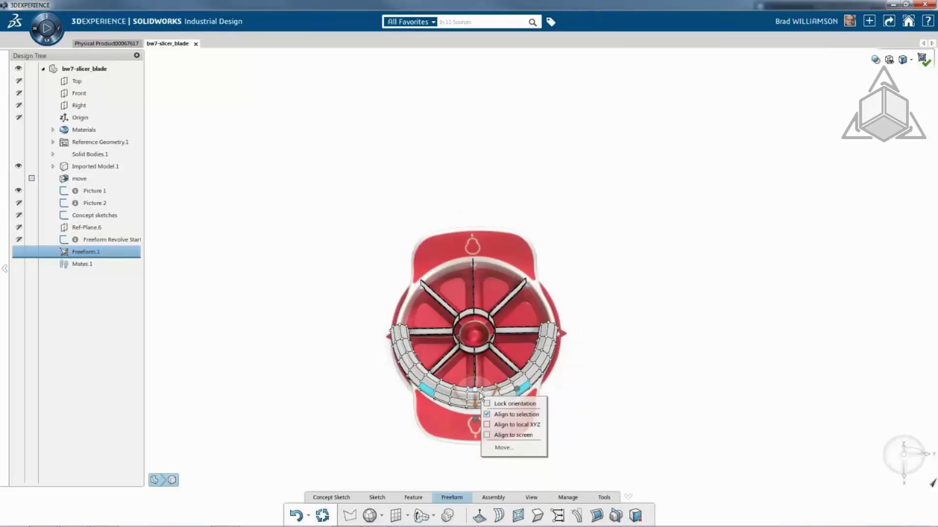
left_click(492, 425)
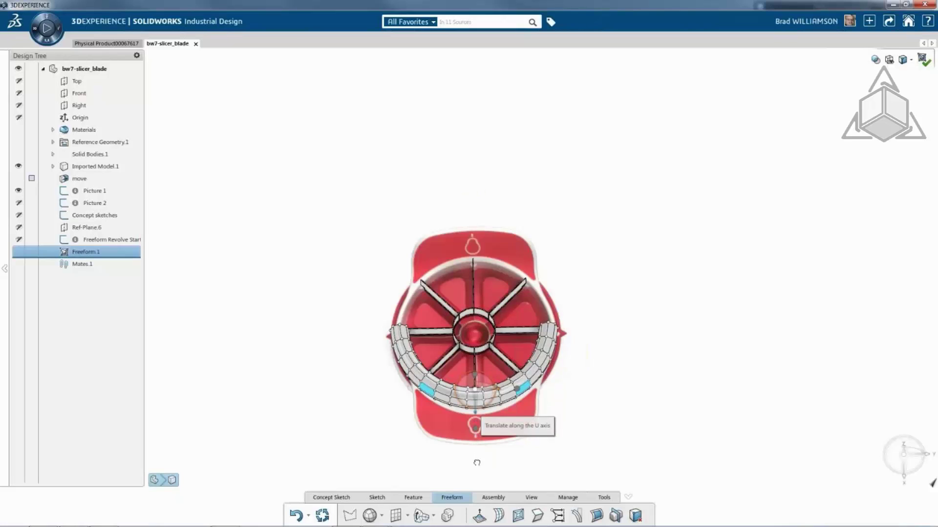
left_click_drag(477, 453, 477, 474)
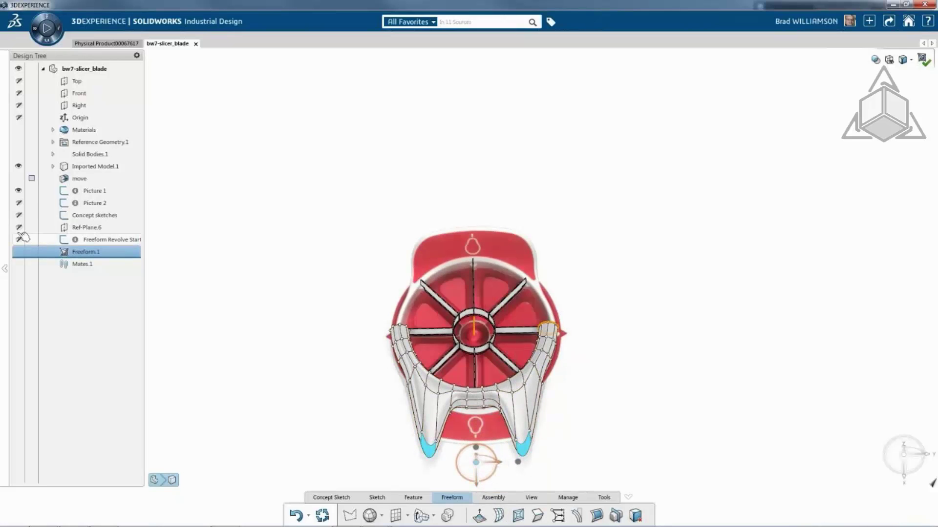
Show the concept sketches in place of Picture 1 and move the two prong tips back toward the blade to fit the sketched outline
left_click(19, 215)
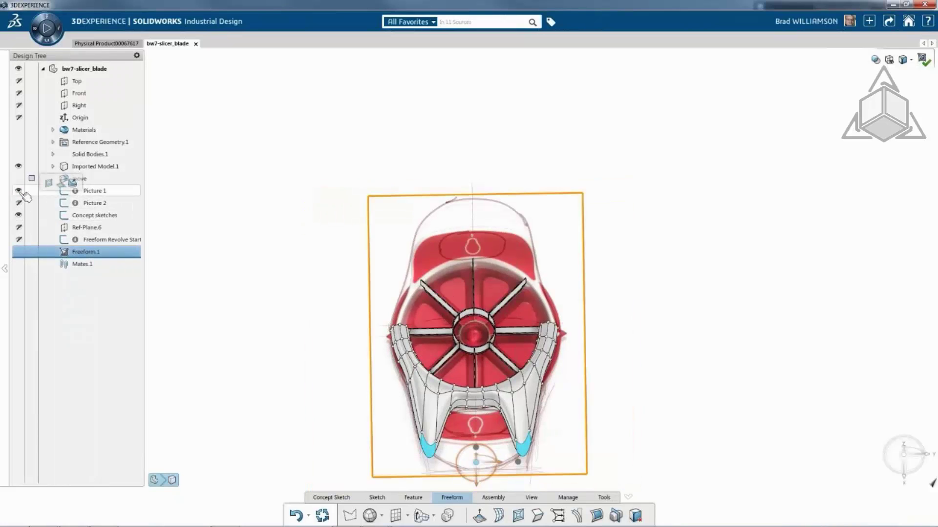
left_click(18, 191)
middle_click_drag(426, 345, 479, 382)
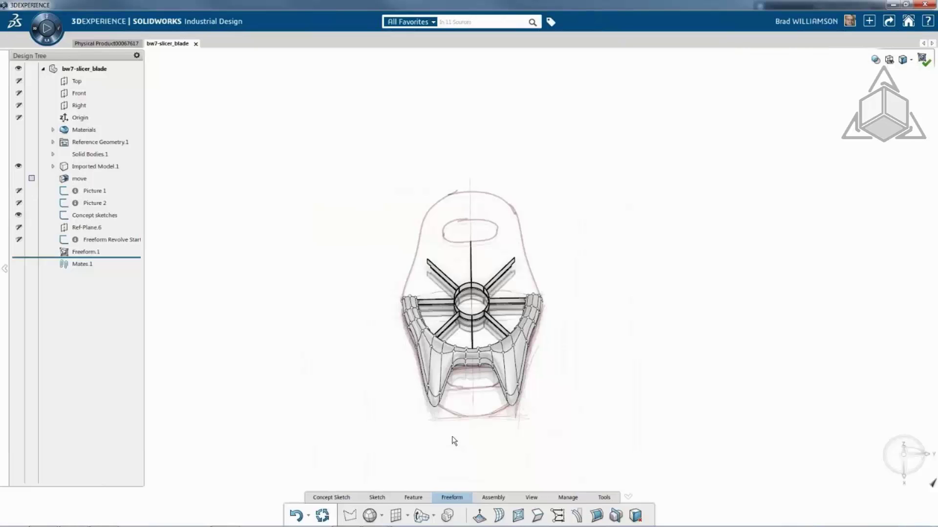
left_click(438, 405)
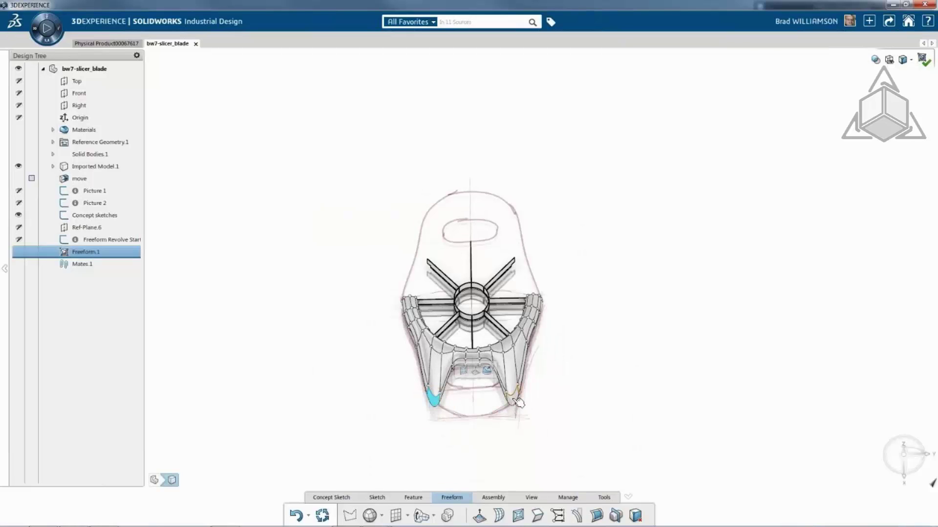
left_click(517, 401, "ctrl")
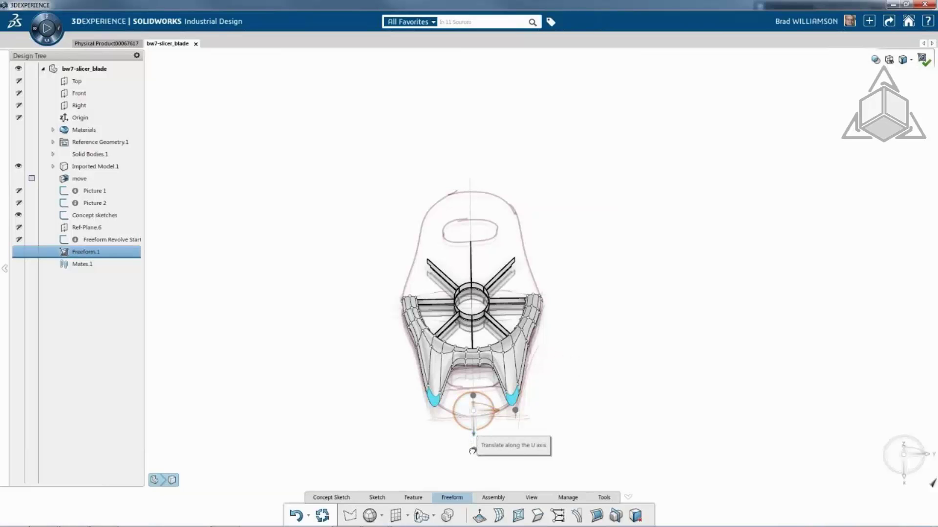
left_click_drag(472, 451, 471, 416)
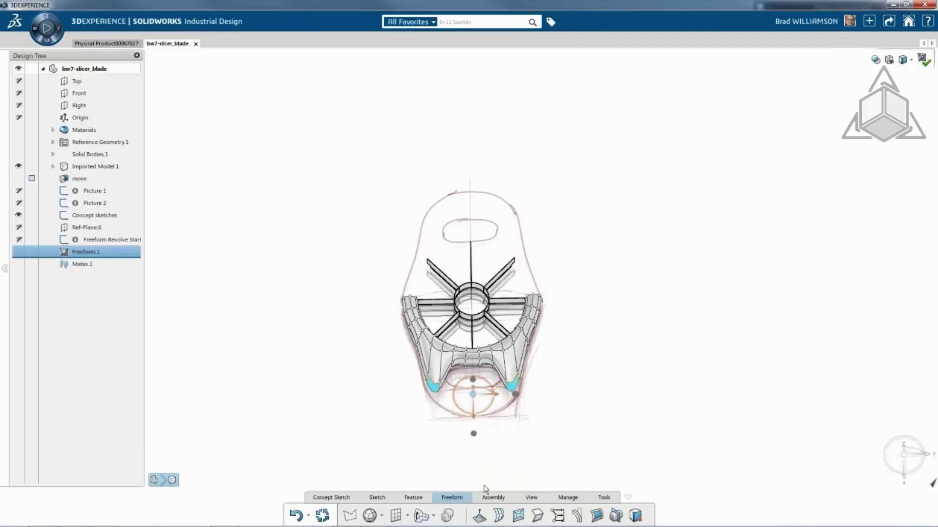
Inset the faces at both prong tips and bridge the facing inner faces of the tips to close the handle loop
left_click(518, 516)
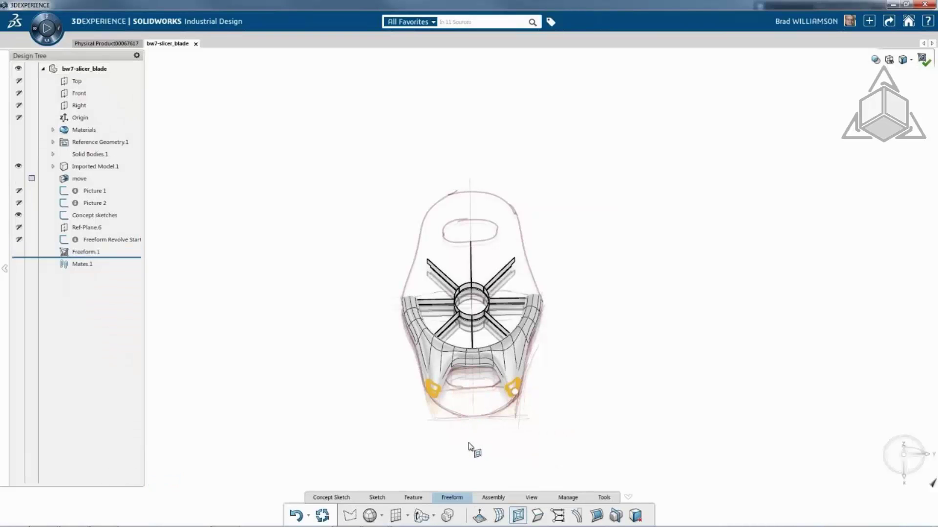
left_click(478, 431)
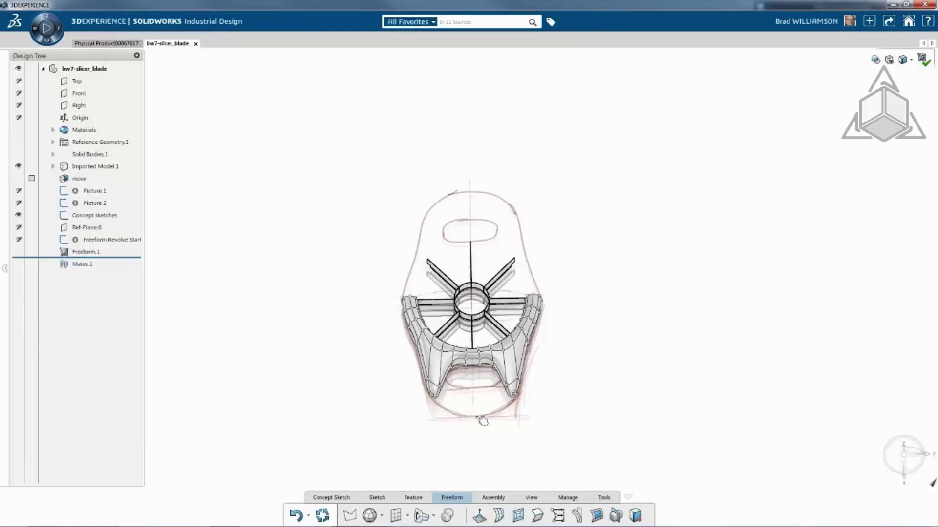
middle_click_drag(481, 421, 549, 392)
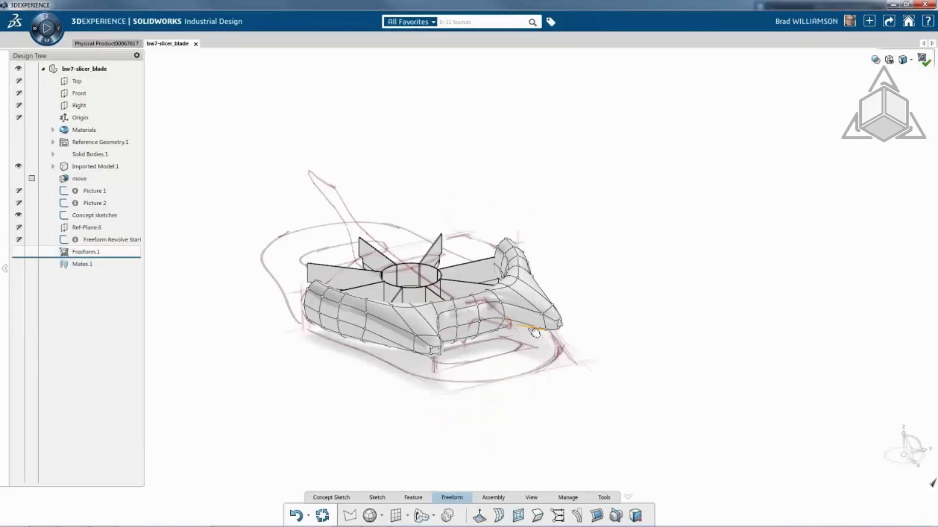
scroll(548, 361, "up", 5)
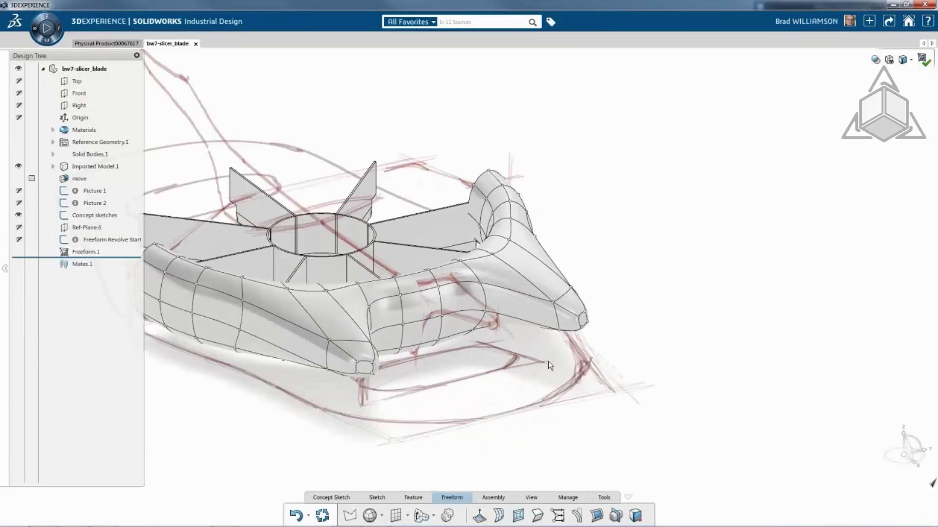
left_click(478, 514)
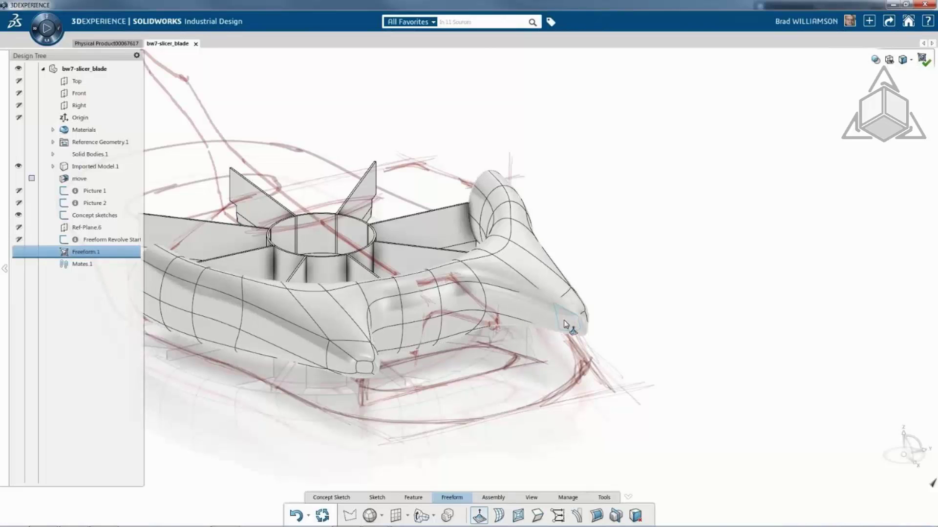
middle_click_drag(541, 347, 266, 430)
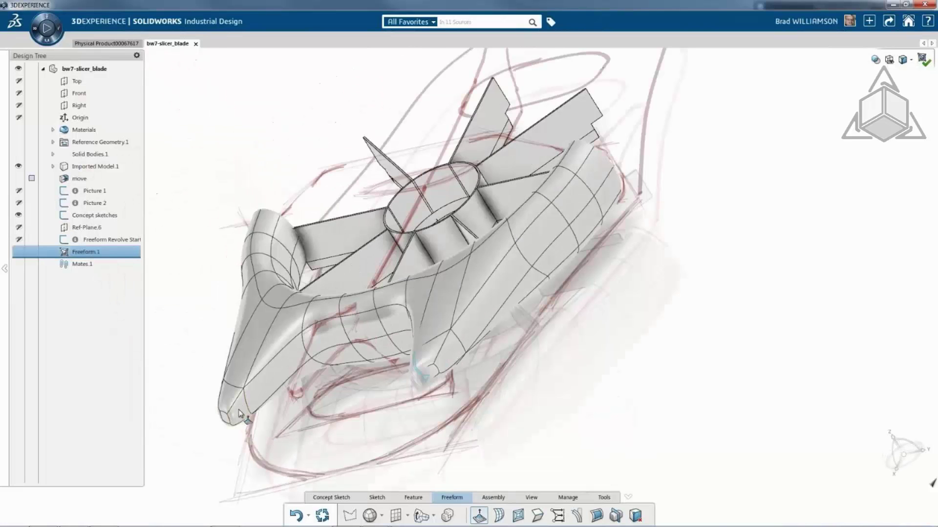
middle_click_drag(335, 402, 428, 387)
scroll(377, 425, "down", 5)
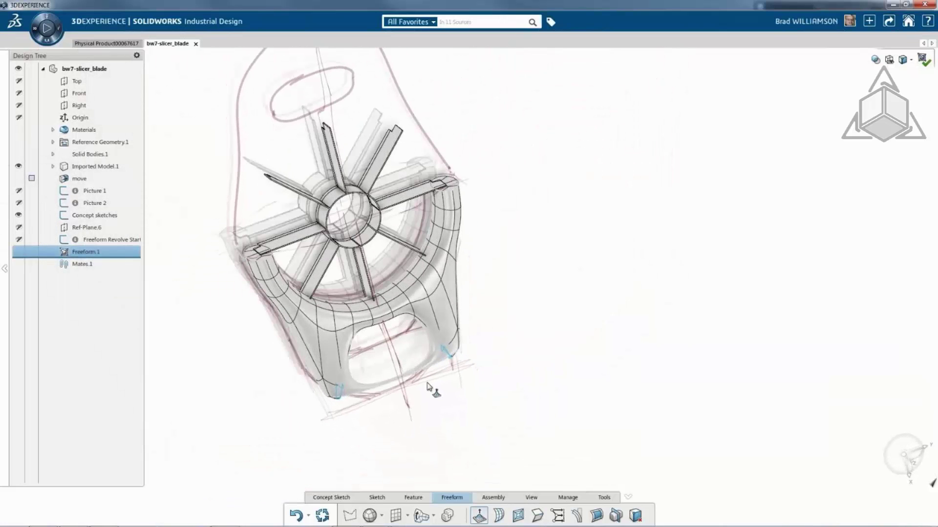
left_click(423, 417)
Move the inner face of the new handle crossbar toward the blade to thicken the grip
scroll(435, 358, "down", 3)
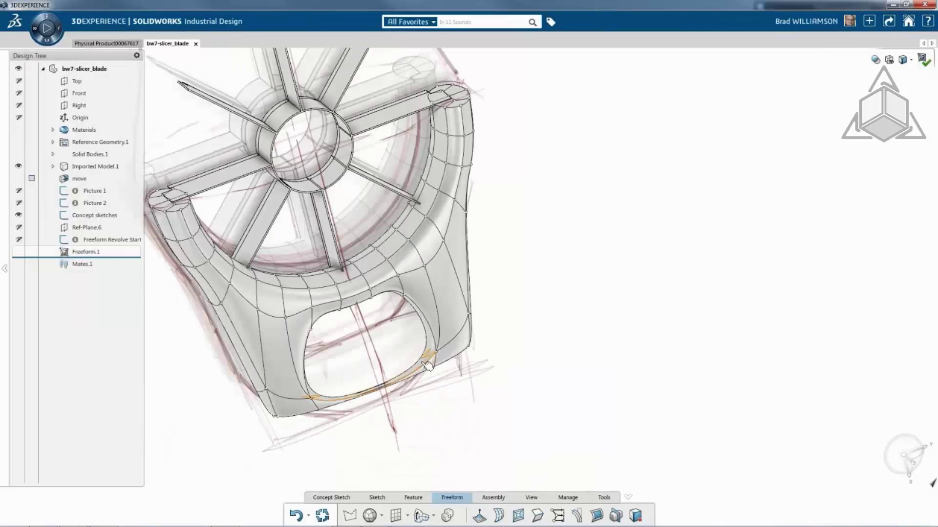
left_click(417, 369)
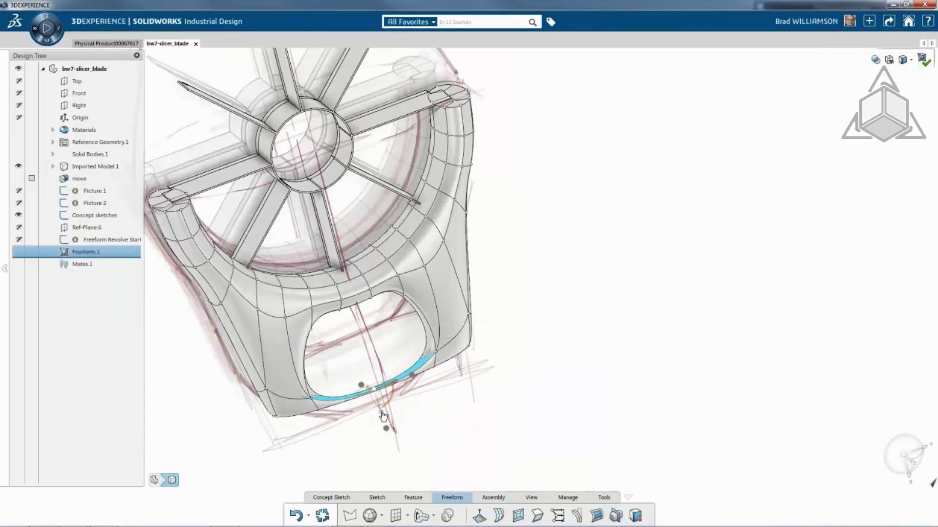
left_click_drag(382, 405, 369, 384)
Select the outer end of the handle and, in a straight side view, raise and extend it to follow the sketched handle profile
scroll(425, 385, "up", 3)
middle_click_drag(425, 384, 519, 257)
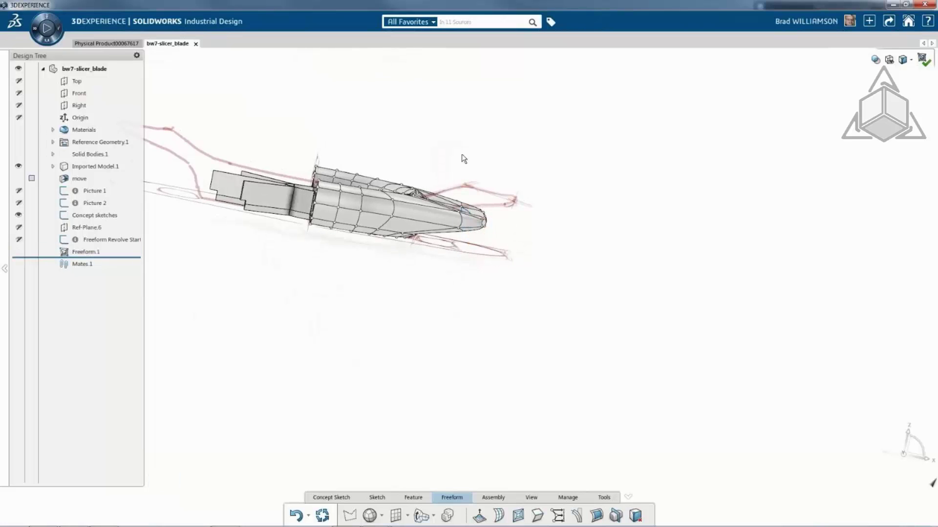
left_click_drag(446, 152, 511, 278)
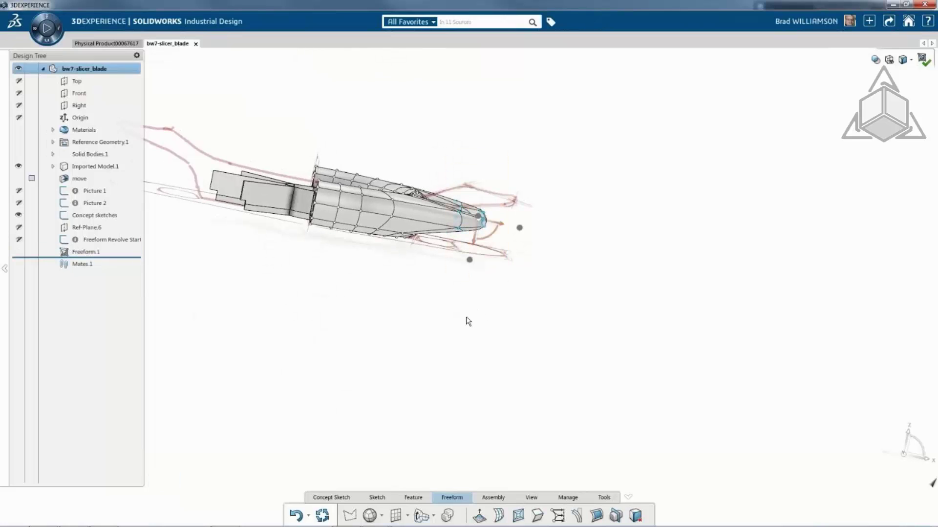
key("space")
left_click(476, 320)
scroll(544, 287, "down", 2)
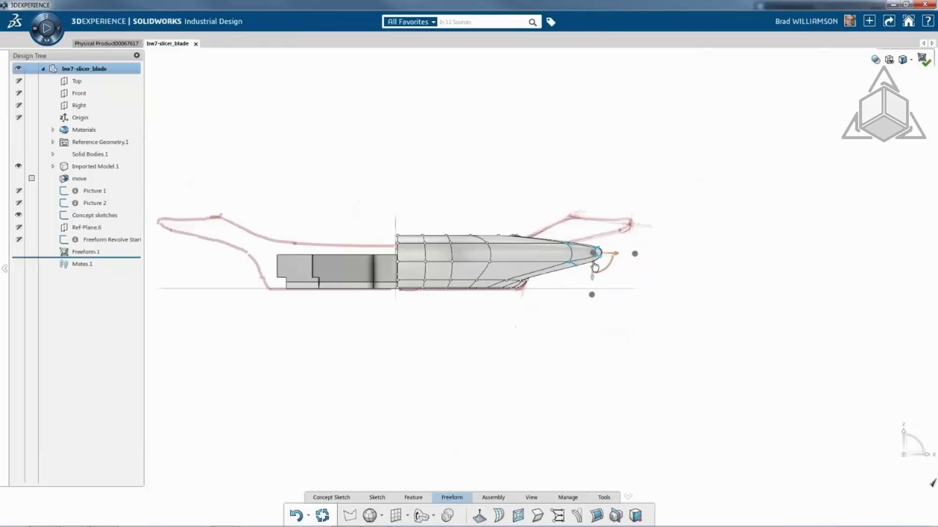
mouse_move(599, 264)
left_mouse_down()
mouse_move(601, 227)
mouse_move(640, 222)
mouse_move(635, 238)
left_mouse_up()
left_click_drag(579, 200, 606, 236)
left_click(553, 190)
Move the crossbar's inner face further toward the blade to narrow the handle opening
middle_click_drag(555, 190, 492, 266)
scroll(491, 268, "down", 3)
mouse_move(548, 269)
middle_mouse_down()
mouse_move(548, 304)
mouse_move(608, 246)
mouse_move(575, 303)
middle_mouse_up()
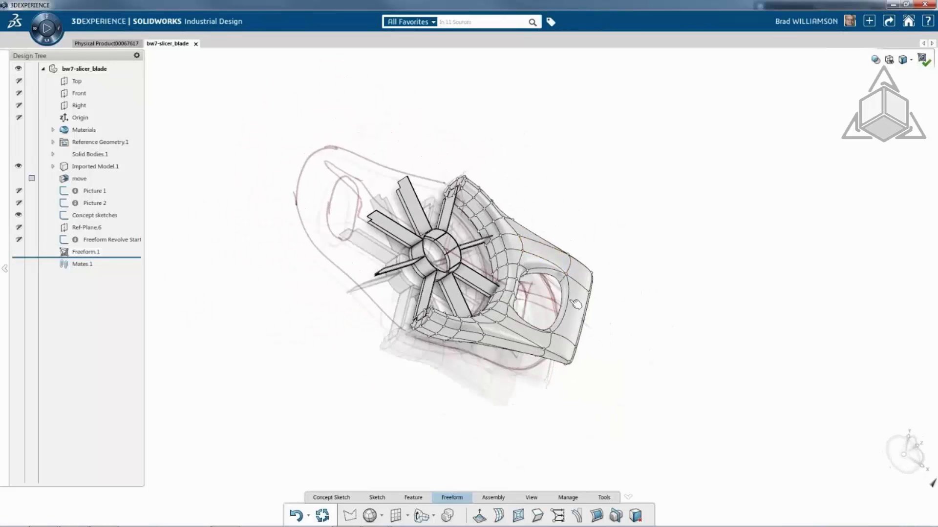
scroll(568, 299, "up", 3)
left_click(563, 300)
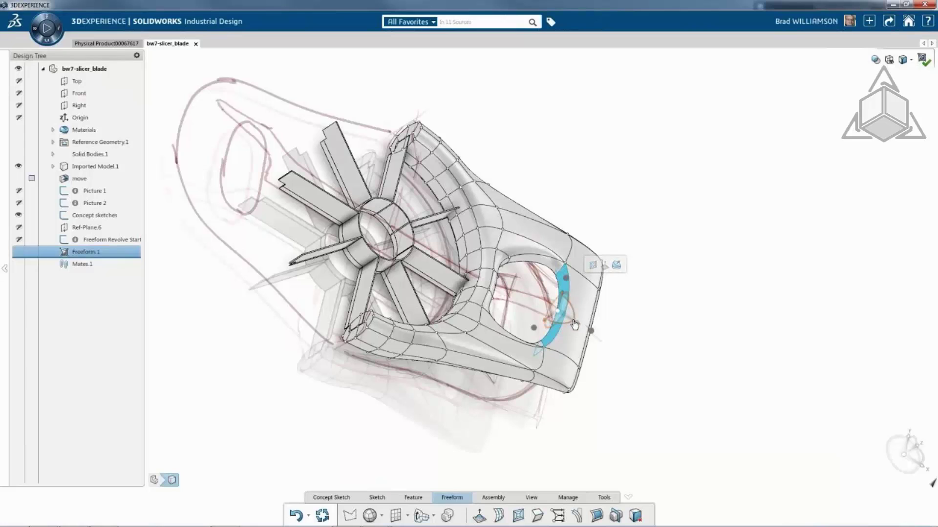
left_click_drag(572, 321, 546, 311)
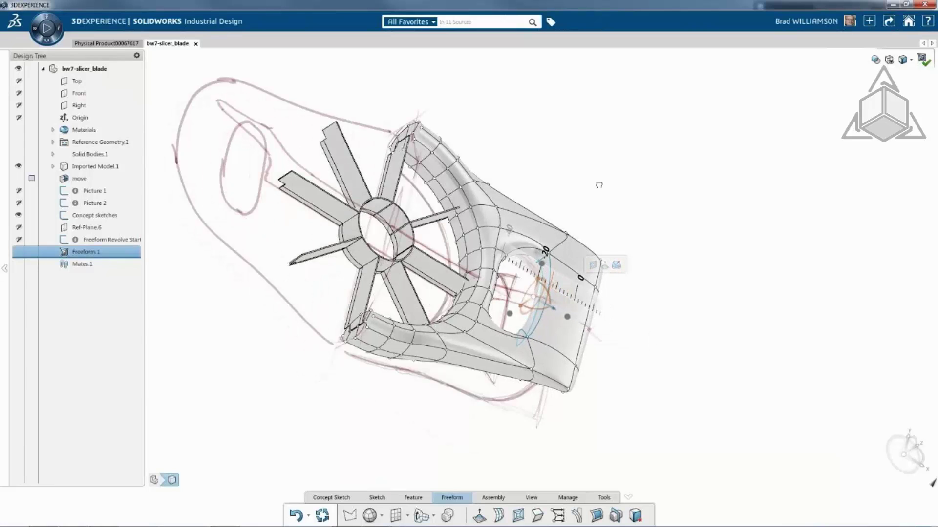
Select the matching faces on both sides beneath the handle and shift them up toward the blade to refine the underside
middle_click_drag(599, 185, 483, 171)
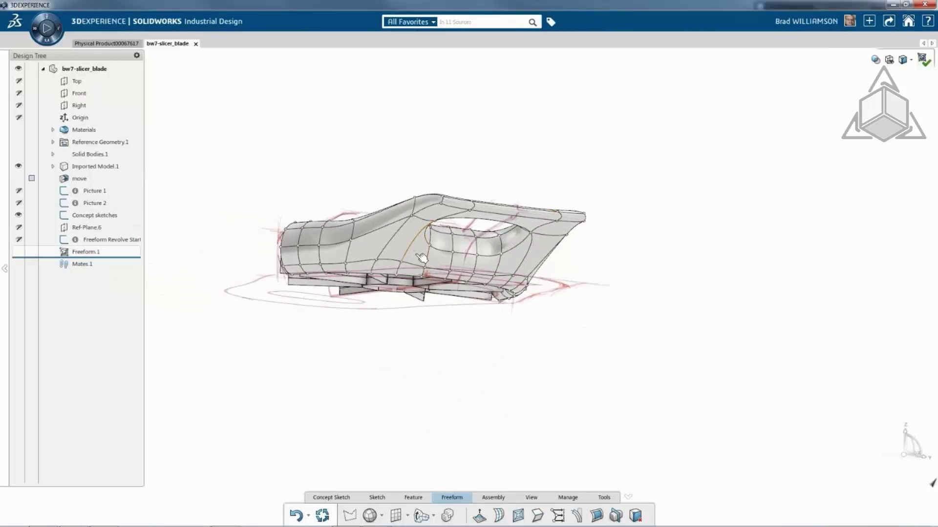
left_click(421, 258)
left_click(506, 264, "ctrl")
middle_click_drag(506, 265, 519, 278)
left_click_drag(491, 278, 482, 270)
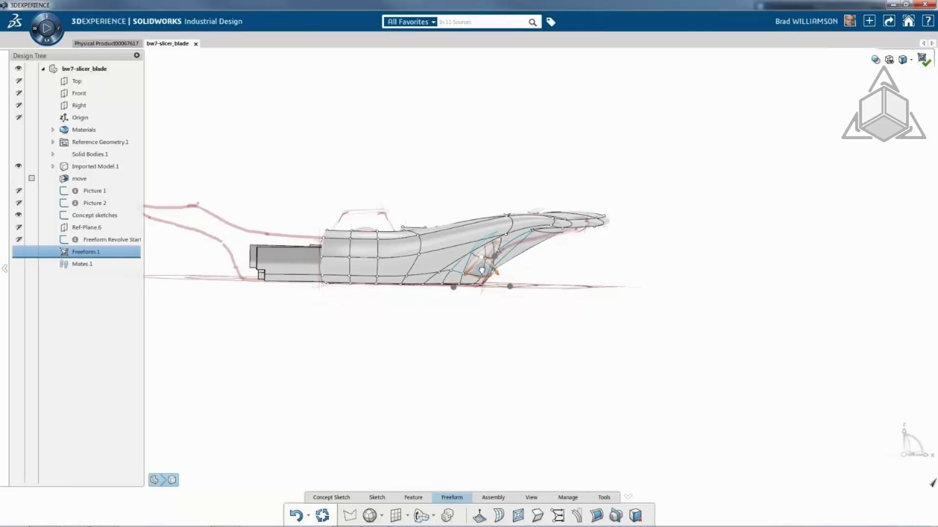
Hide the concept sketches and align the edge loop around the frame's upper rim into an even circular arc
left_click(480, 170)
mouse_move(480, 171)
middle_mouse_down()
mouse_move(484, 256)
mouse_move(487, 232)
mouse_move(459, 132)
mouse_move(419, 154)
middle_mouse_up()
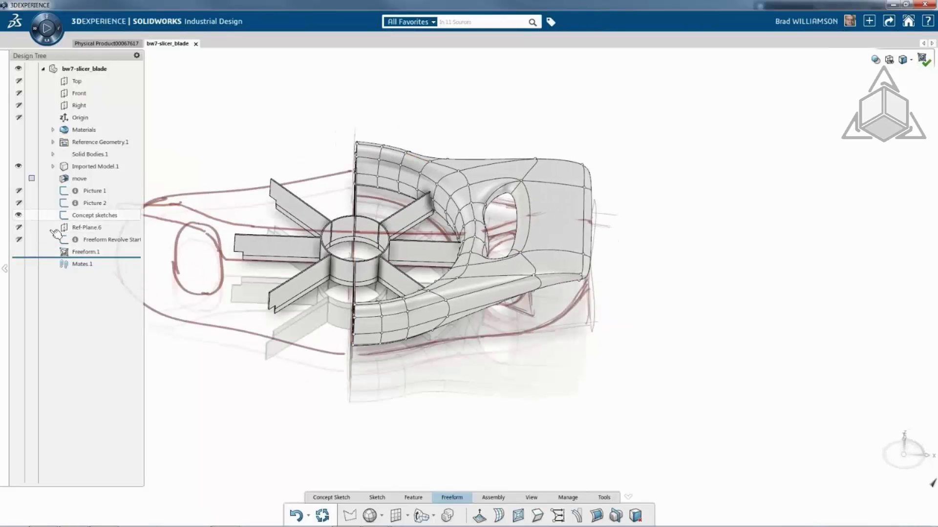
mouse_move(423, 403)
middle_mouse_down()
mouse_move(405, 383)
mouse_move(444, 335)
mouse_move(480, 369)
middle_mouse_up()
scroll(477, 295, "up", 3)
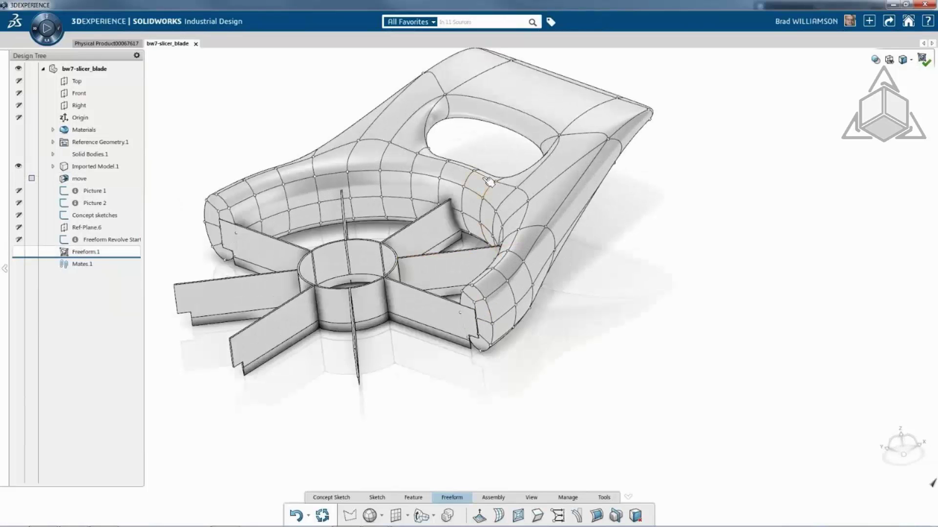
left_click(488, 181)
right_click(485, 181)
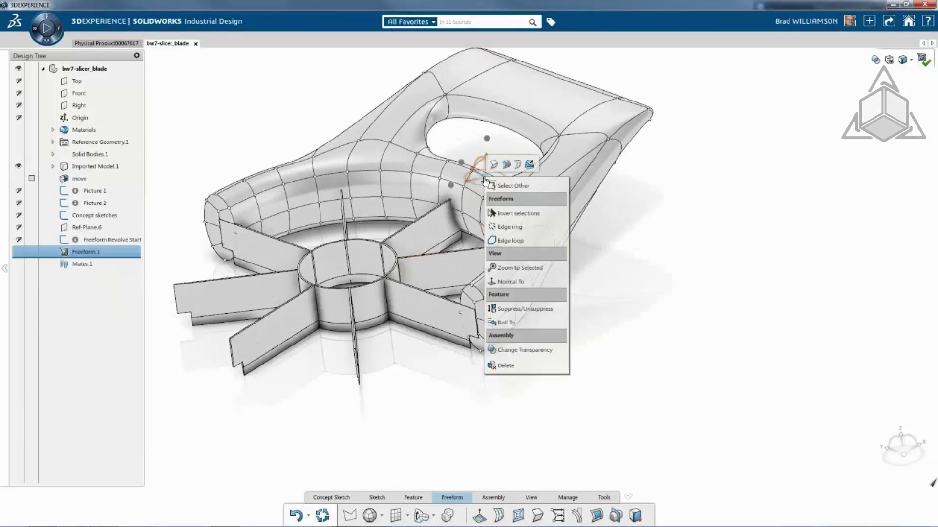
left_click(519, 241)
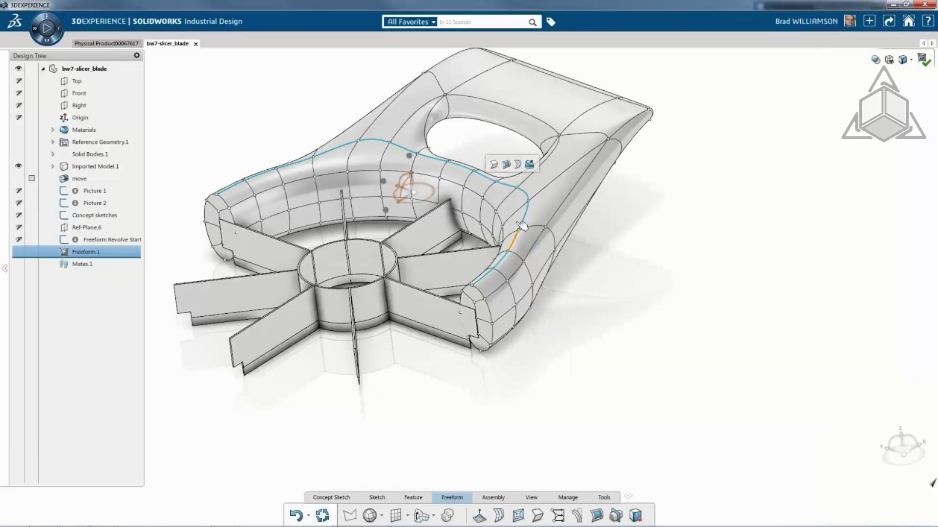
left_click(494, 164)
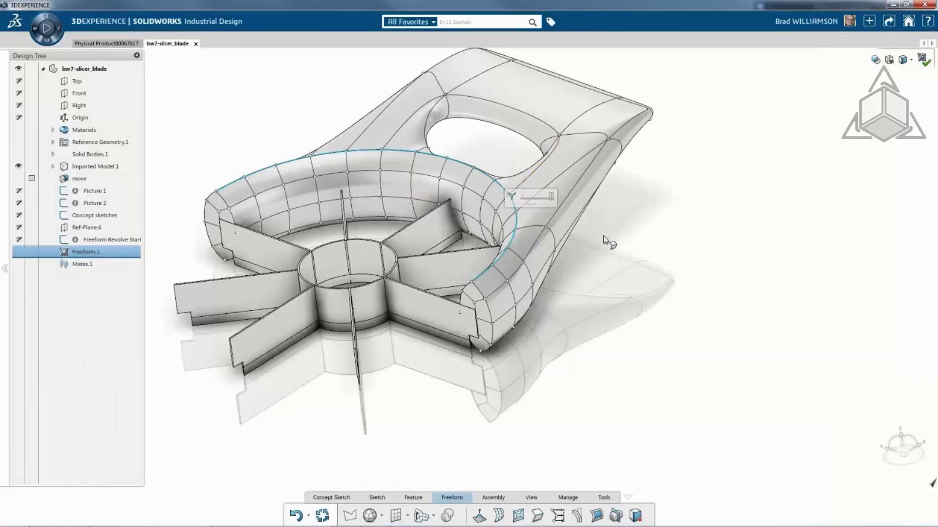
left_click(638, 214)
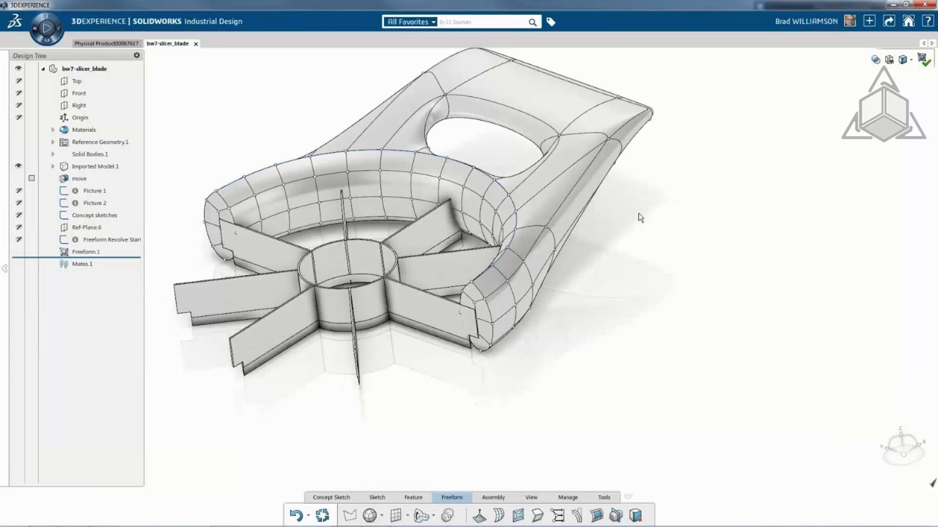
Select the aligned edge loop on the frame's upper rim, lower it along its vertical axis and fine-tune its position around the blade
right_click(499, 186)
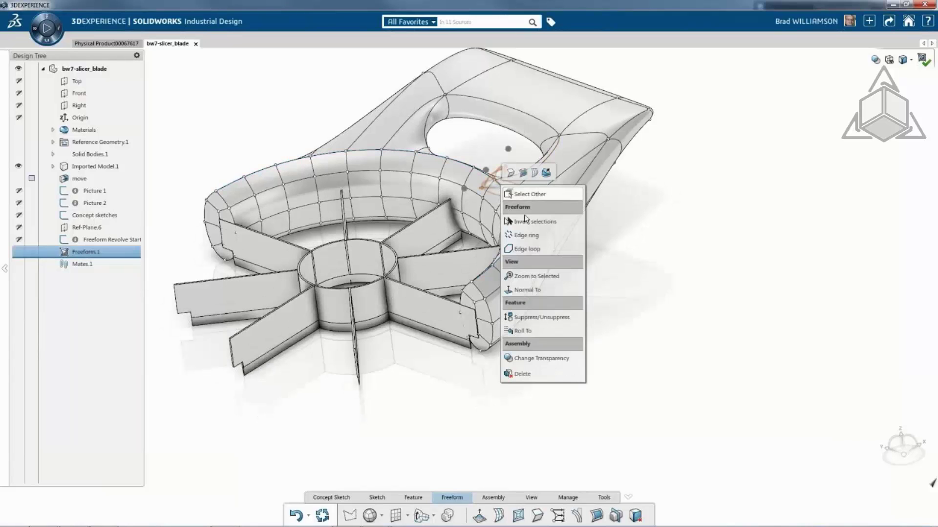
left_click(527, 249)
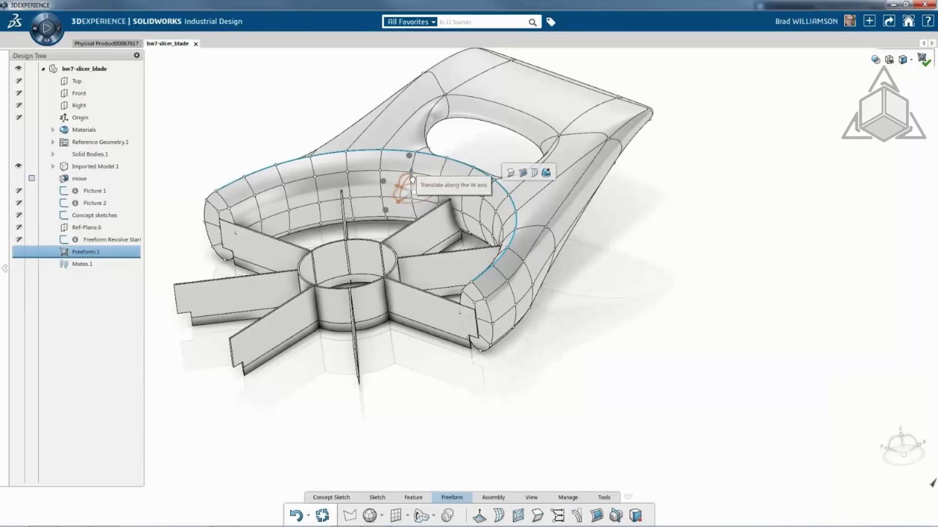
left_click_drag(412, 177, 413, 206)
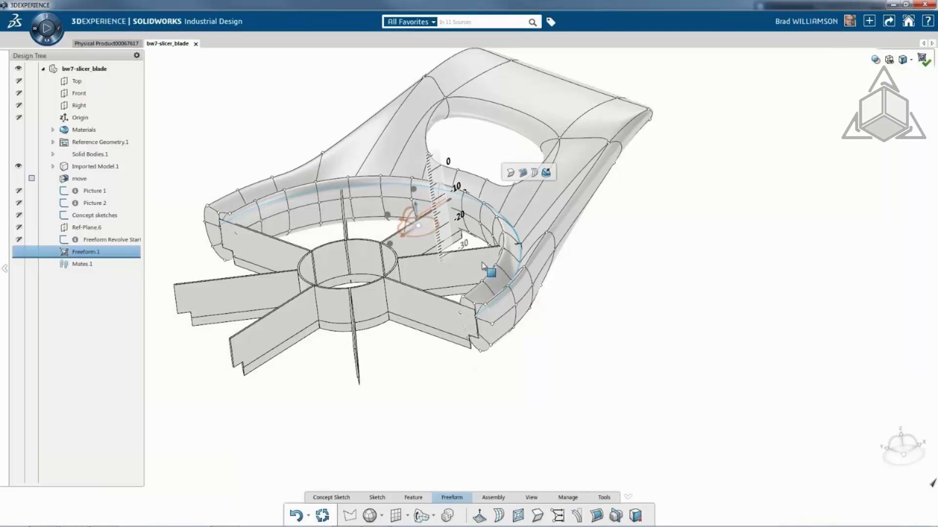
mouse_move(483, 266)
middle_mouse_down()
mouse_move(460, 282)
mouse_move(475, 263)
middle_mouse_up()
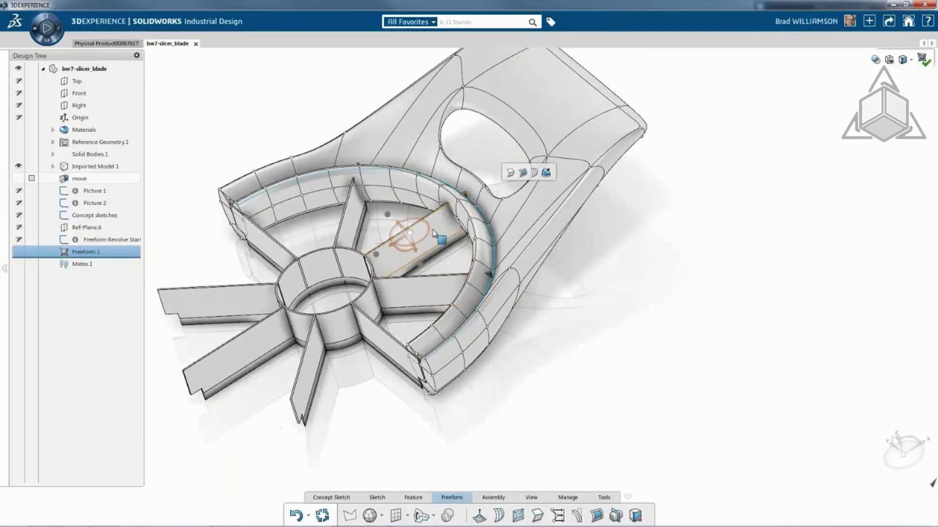
left_click_drag(415, 249, 414, 244)
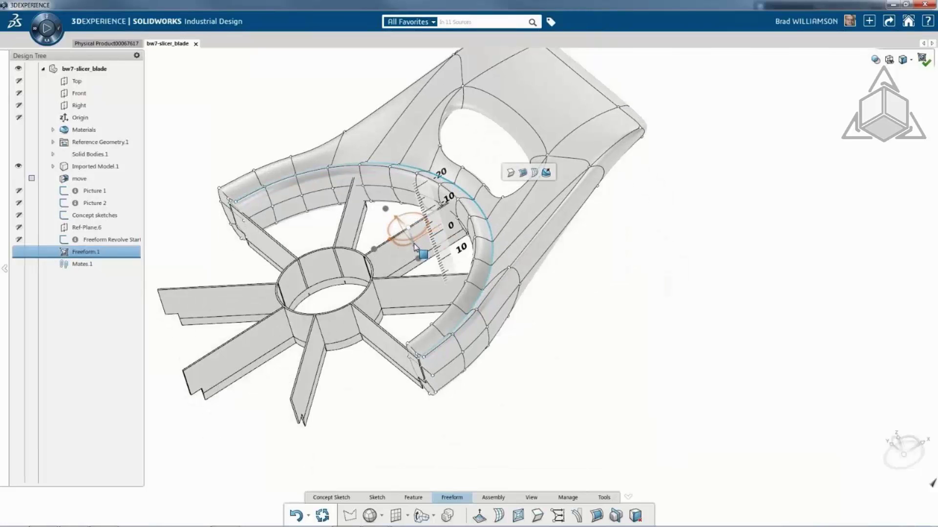
In a straight side view, select the vertices along the underside of the handle's outer portion
middle_click_drag(597, 295, 547, 306)
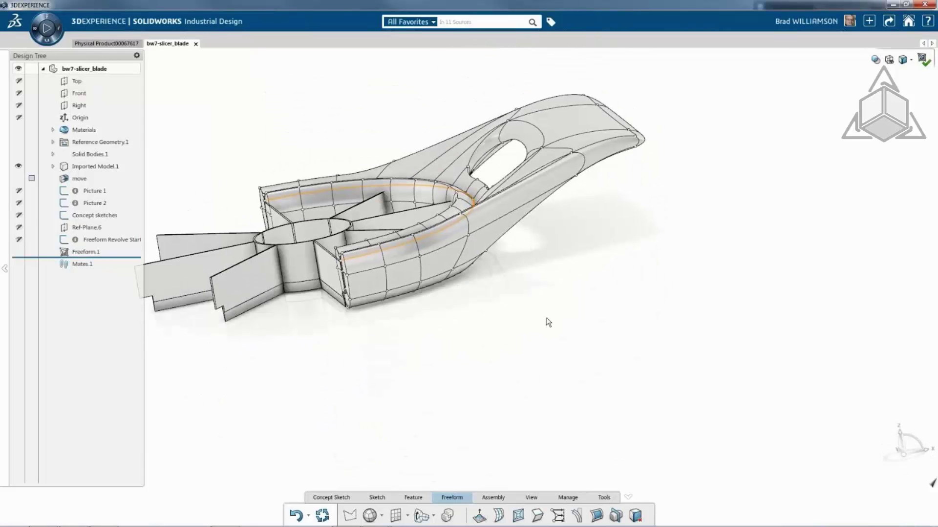
key("space")
left_click(520, 335)
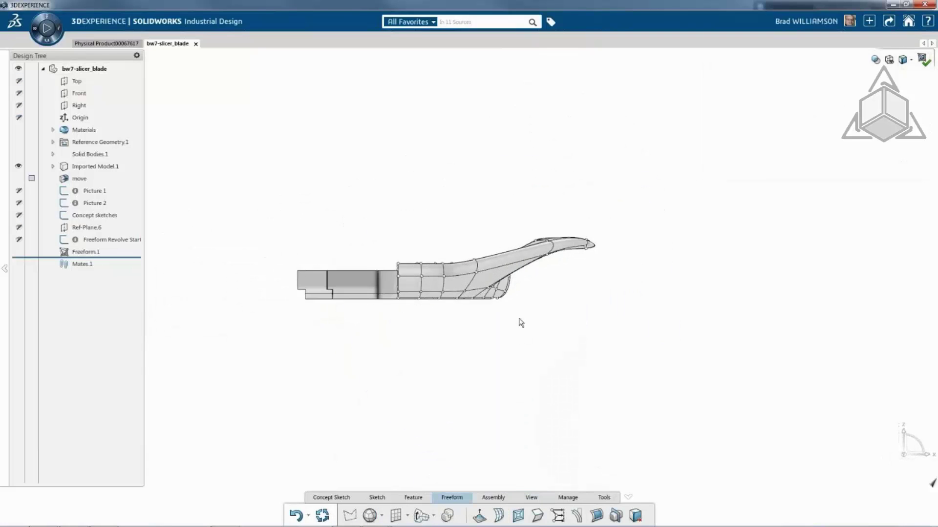
scroll(545, 309, "down", 1)
scroll(546, 309, "down", 1)
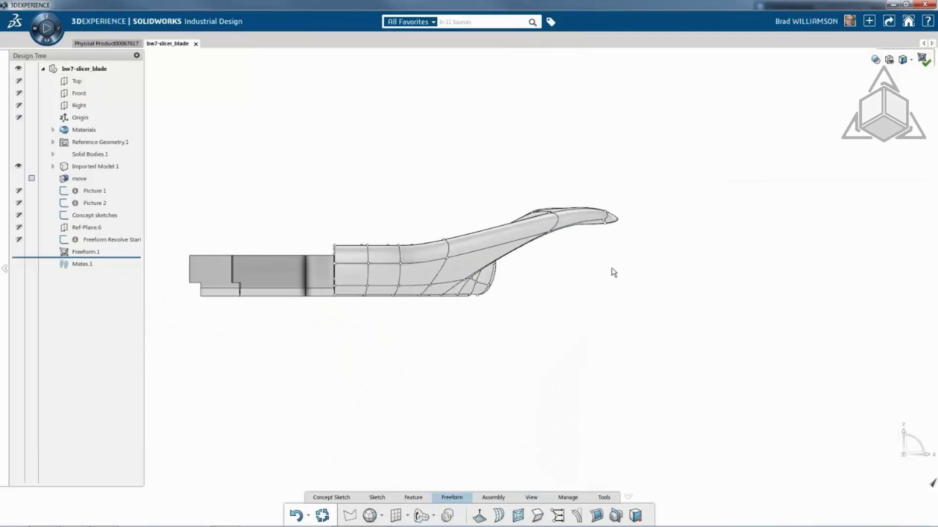
left_click_drag(642, 277, 534, 224)
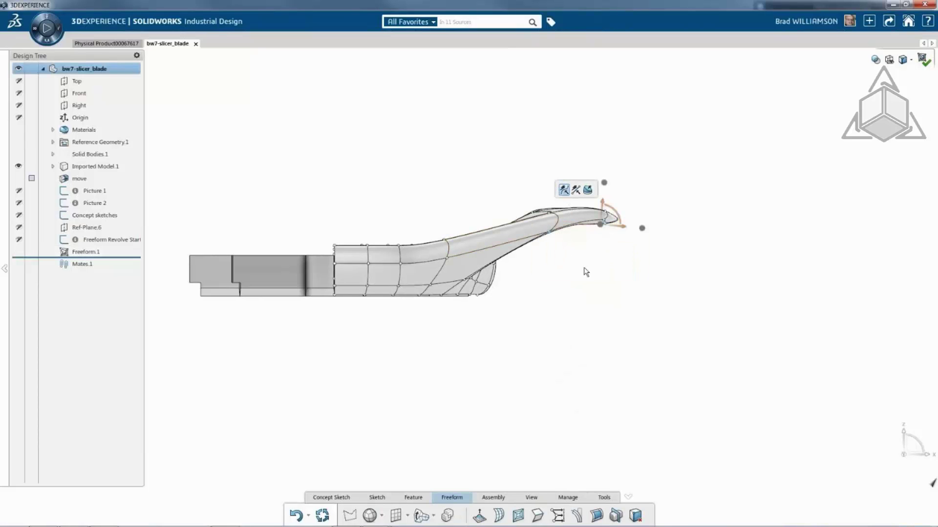
Try several freehand Quick Align curves of different shapes for the selected underside vertices of the handle
mouse_move(635, 230)
left_mouse_down()
mouse_move(460, 339)
mouse_move(520, 272)
mouse_move(654, 233)
left_mouse_up()
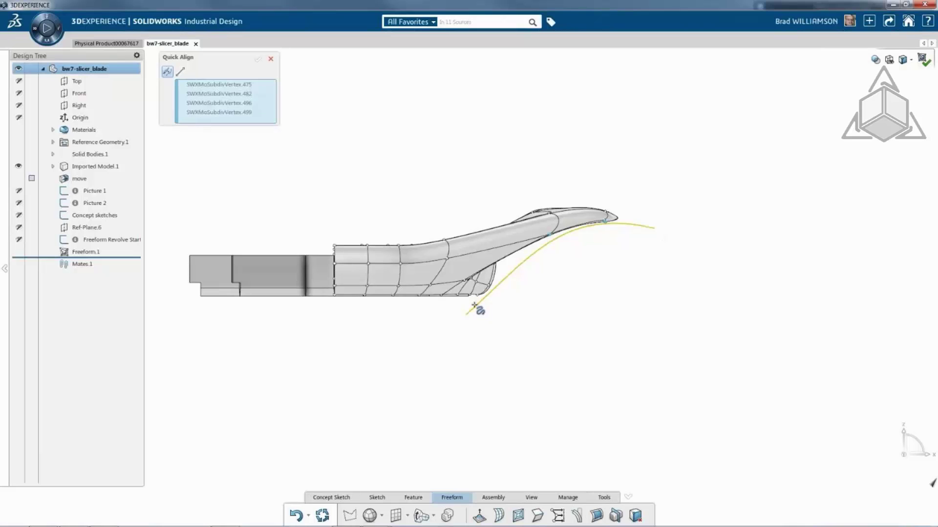
mouse_move(470, 303)
left_mouse_down()
mouse_move(493, 266)
mouse_move(542, 238)
mouse_move(659, 234)
left_mouse_up()
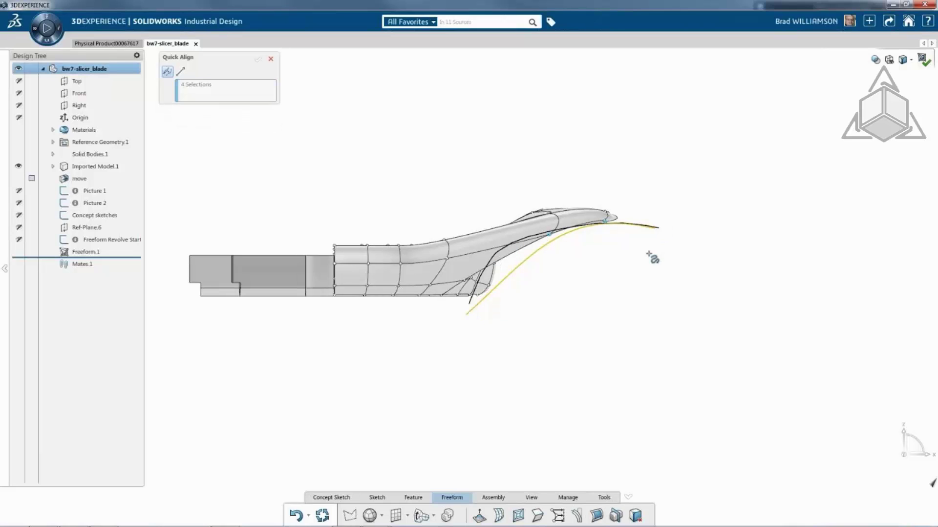
mouse_move(504, 306)
left_mouse_down()
mouse_move(519, 276)
mouse_move(649, 226)
mouse_move(639, 233)
left_mouse_up()
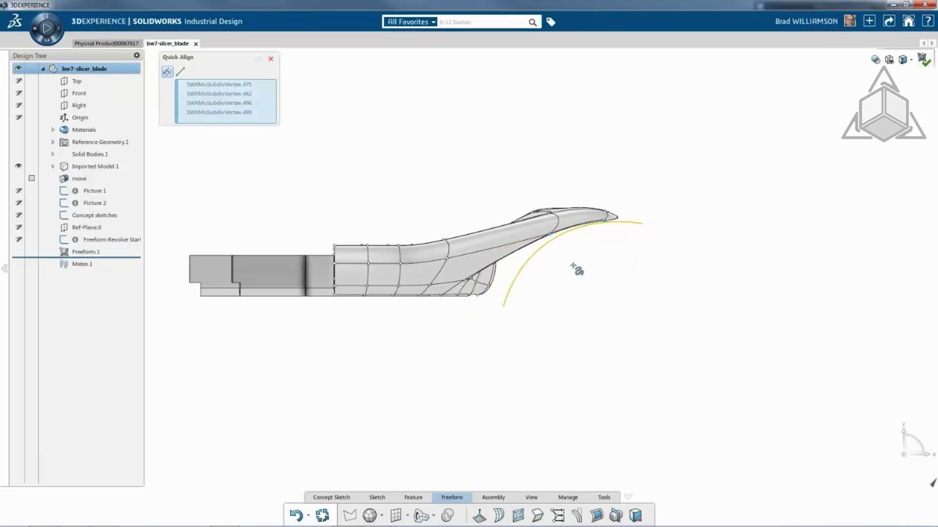
left_click_drag(663, 194, 660, 208)
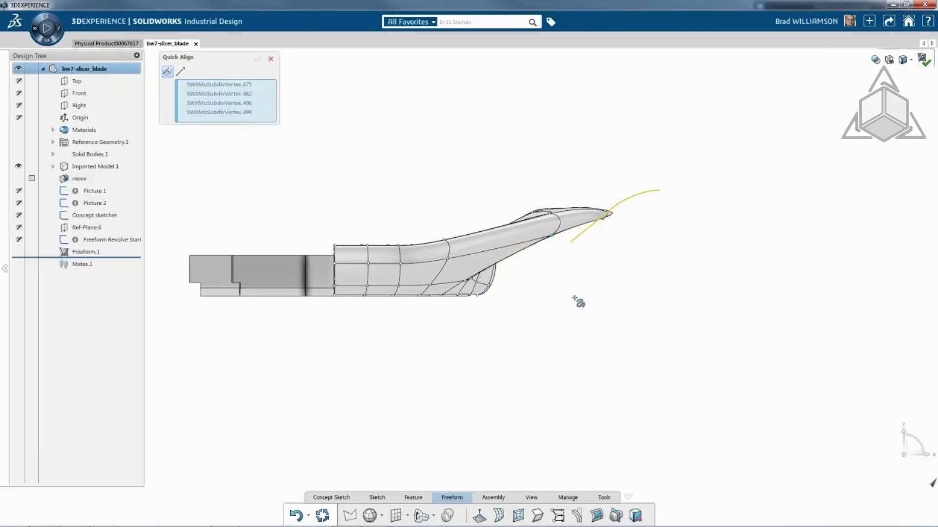
left_click_drag(580, 238, 673, 195)
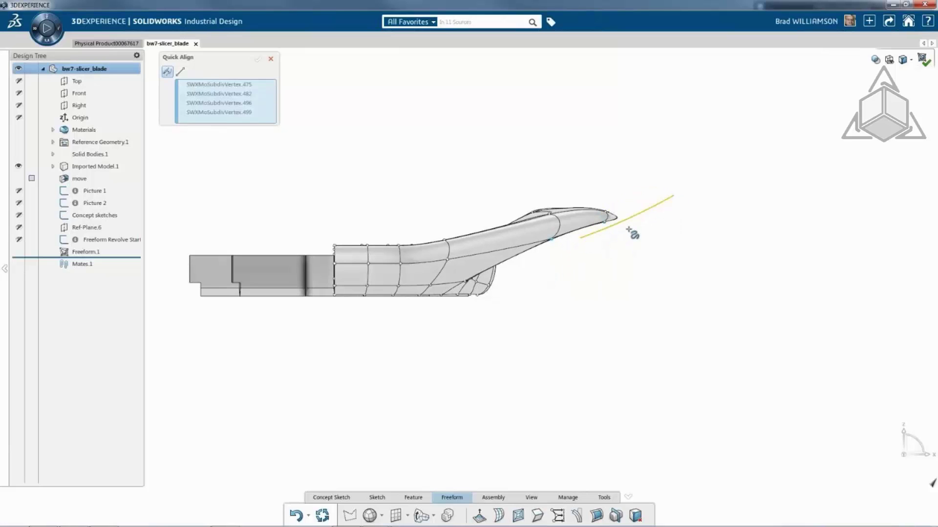
mouse_move(615, 229)
left_mouse_down()
mouse_move(539, 255)
mouse_move(476, 299)
left_mouse_up()
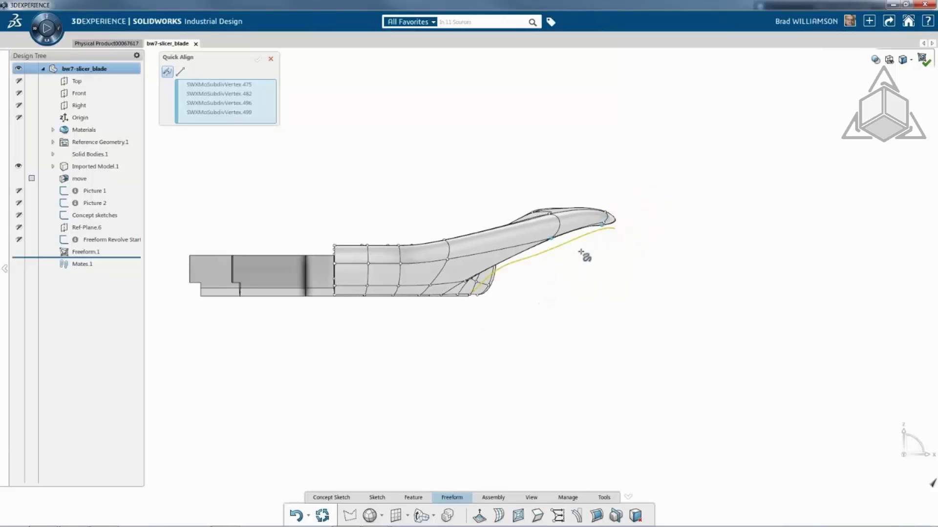
Draw a Quick Align curve that arches beneath the handle and bends down at the outer end, and apply it
mouse_move(614, 237)
left_mouse_down()
mouse_move(517, 243)
mouse_move(504, 259)
mouse_move(511, 319)
left_mouse_up()
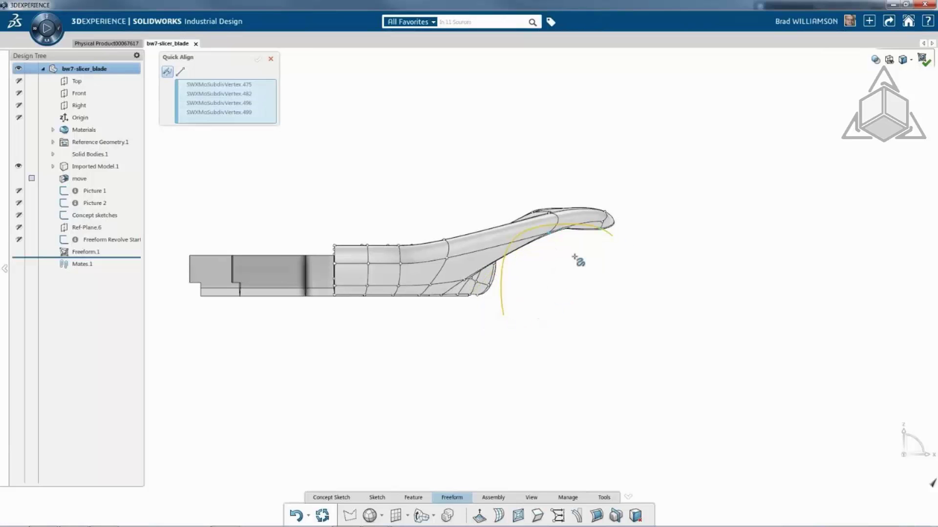
mouse_move(620, 262)
middle_mouse_down()
mouse_move(529, 266)
mouse_move(613, 262)
mouse_move(630, 270)
mouse_move(622, 295)
mouse_move(619, 268)
mouse_move(613, 274)
mouse_move(606, 254)
middle_mouse_up()
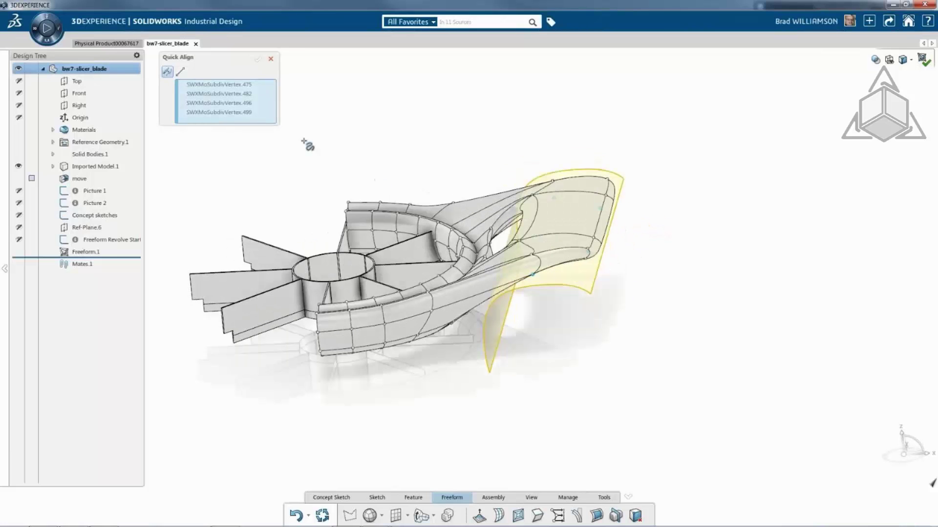
left_click(582, 131)
Select the vertices at the handle's outer end in a top view and scale them inward across the width to round the tip
middle_click_drag(641, 227, 649, 273)
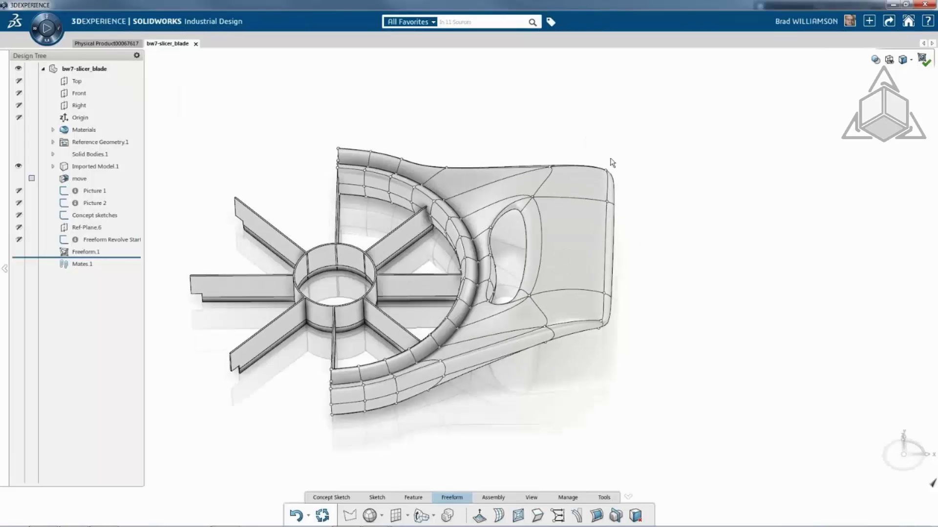
left_click_drag(587, 146, 636, 369)
mouse_move(699, 283)
middle_mouse_down()
mouse_move(702, 263)
mouse_move(698, 281)
middle_mouse_up()
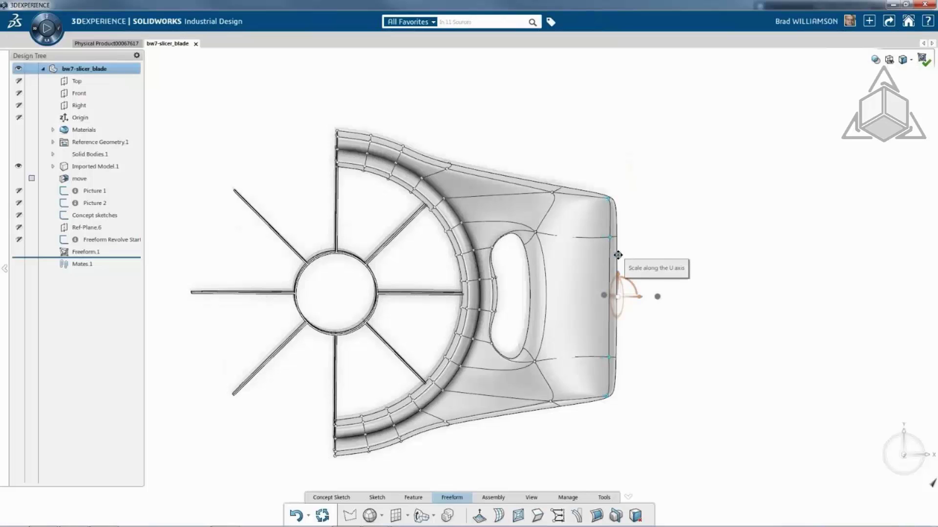
mouse_move(618, 263)
left_mouse_down()
mouse_move(620, 276)
mouse_move(595, 288)
mouse_move(594, 341)
left_mouse_up()
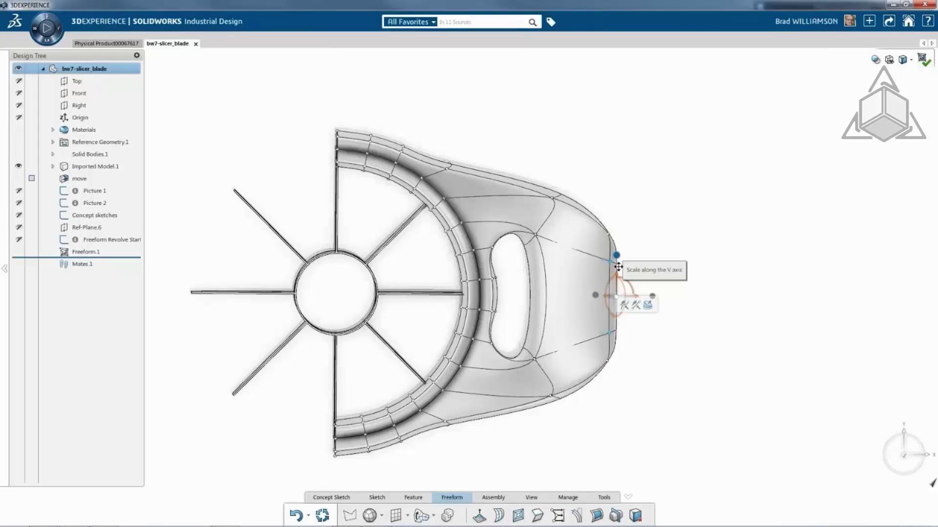
left_click_drag(618, 268, 618, 275)
left_click(606, 184)
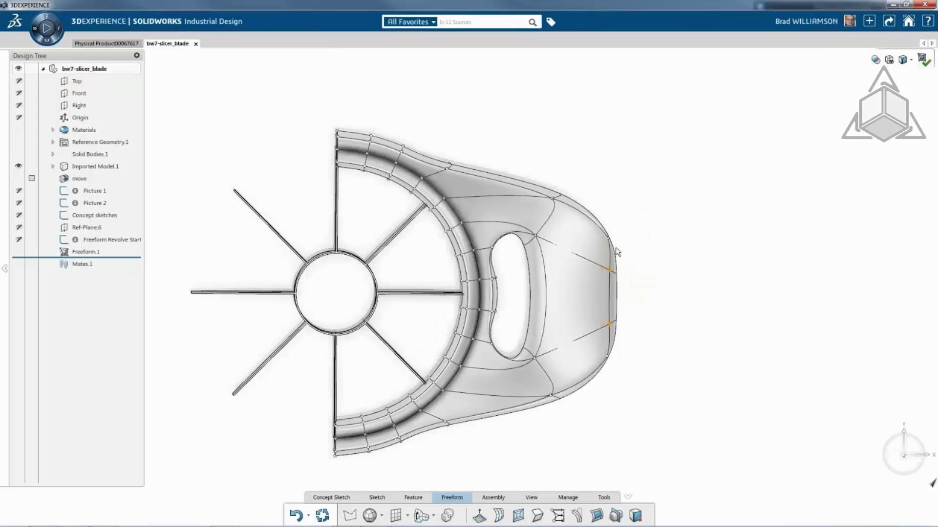
Inset a smaller face within the large upper face of the handle between its opening and outer end
middle_click_drag(638, 249, 668, 195)
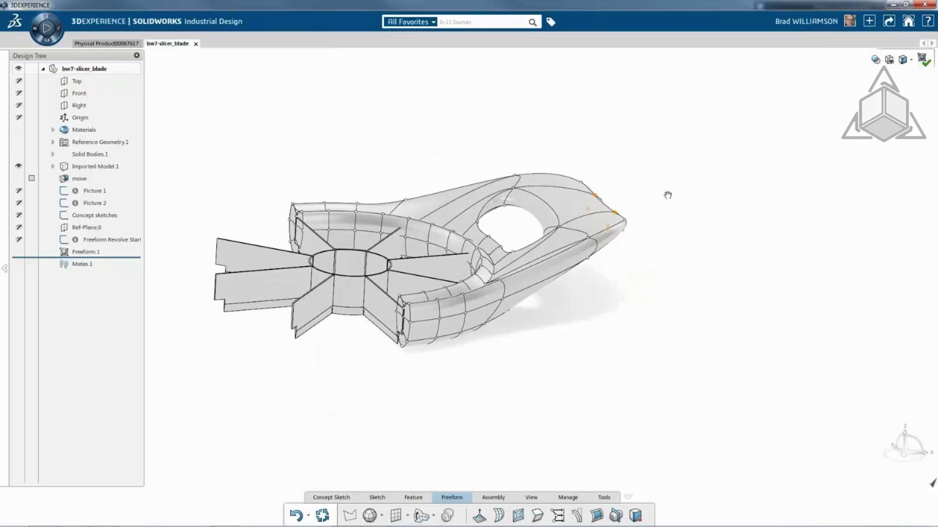
scroll(650, 234, "up", 3)
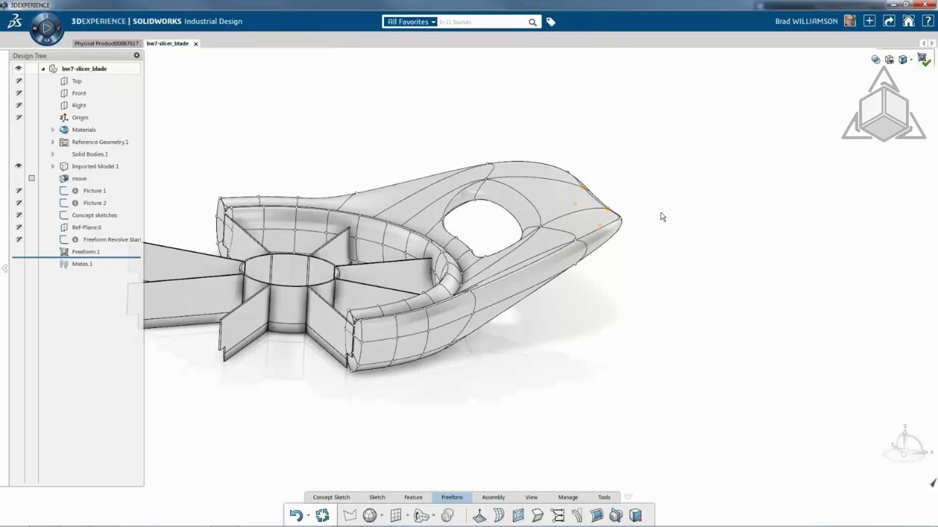
left_click(590, 202)
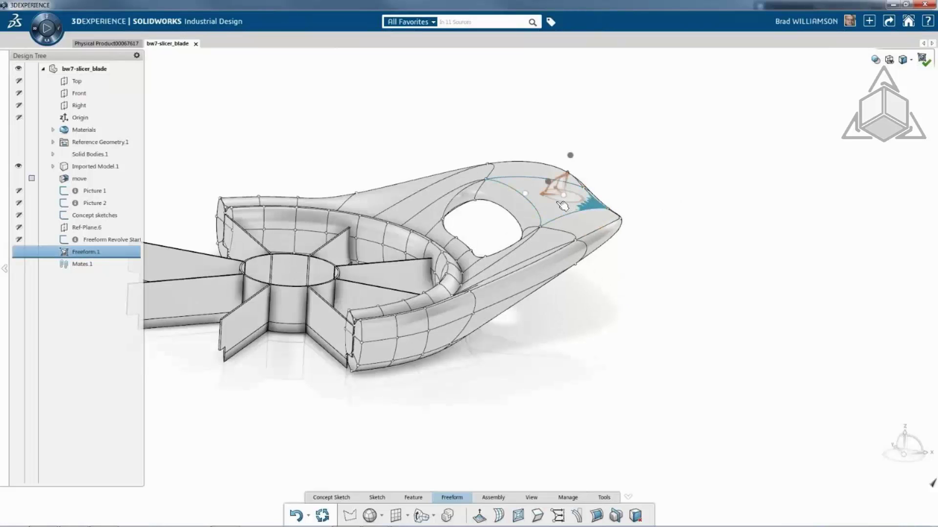
left_click(587, 171)
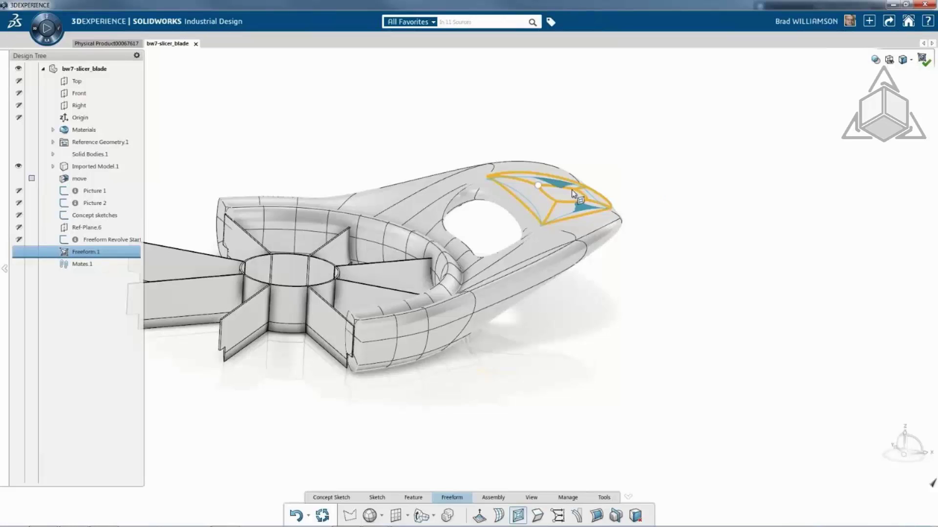
left_click(626, 167)
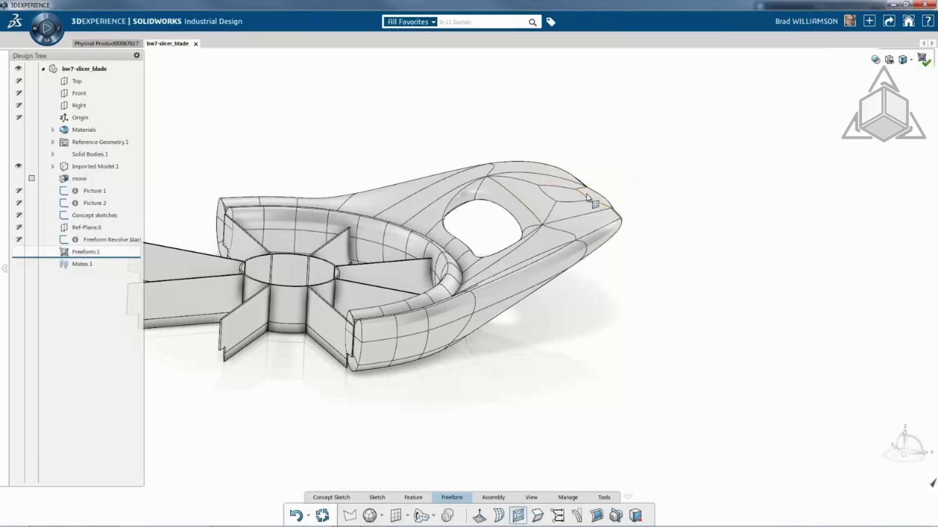
Try insetting the small face at the handle's outer tip, and undo that inset
middle_click_drag(643, 180, 622, 204)
left_click(595, 214)
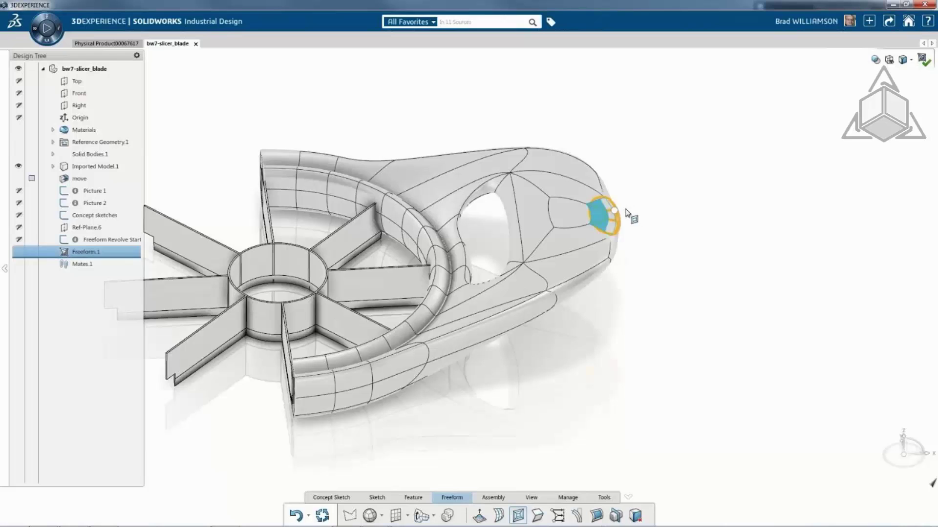
left_click(641, 197)
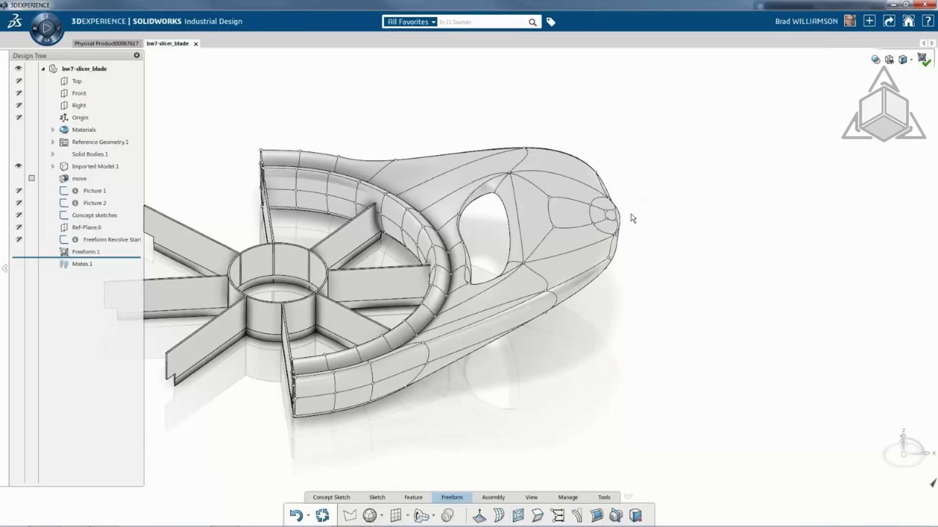
key("ctrl+z")
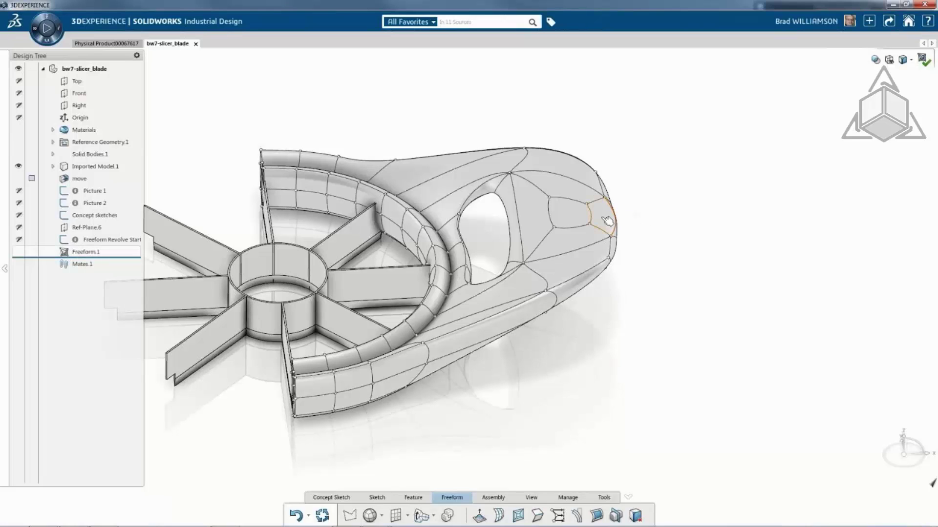
Try to move the small face at the handle's outer tip along its V axis
left_click(608, 222)
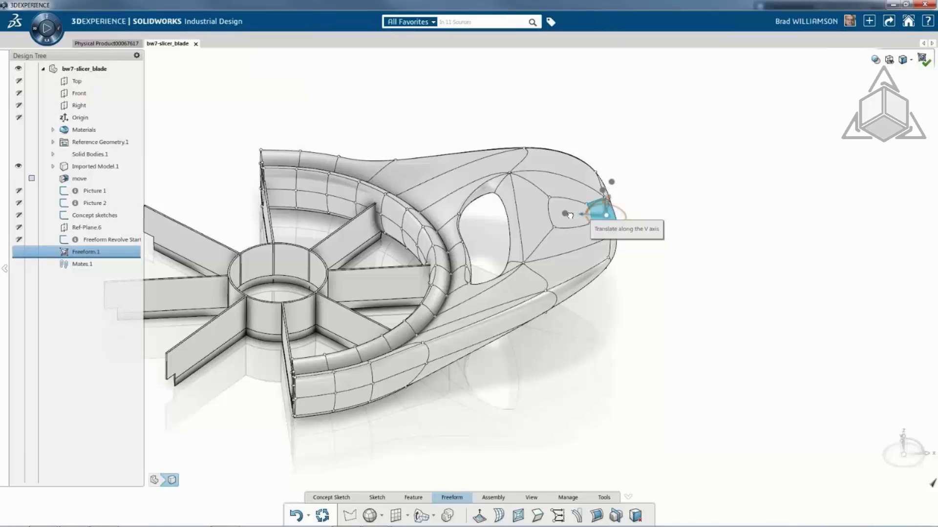
left_click_drag(565, 215, 589, 214)
left_click(669, 202)
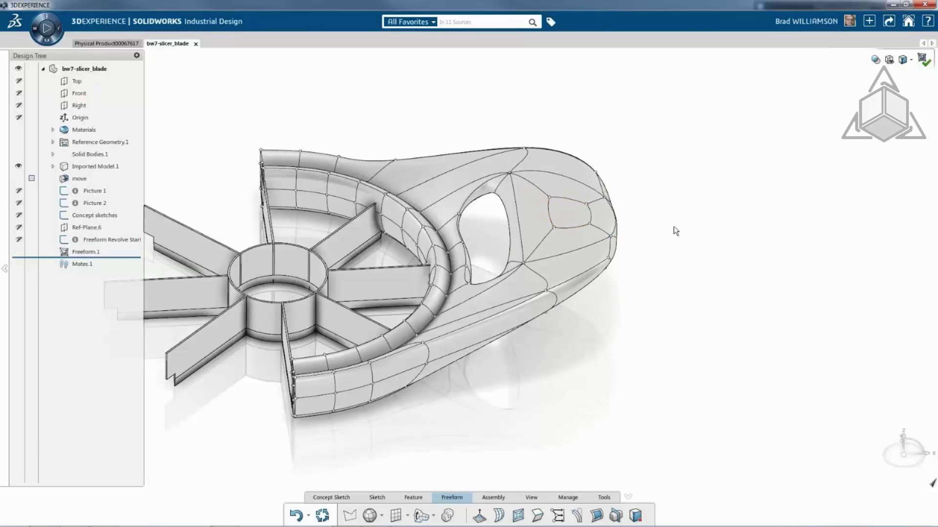
Select the loop of edges bounding the upper face area around the handle's inset and crease it to the maximum
left_click(565, 179)
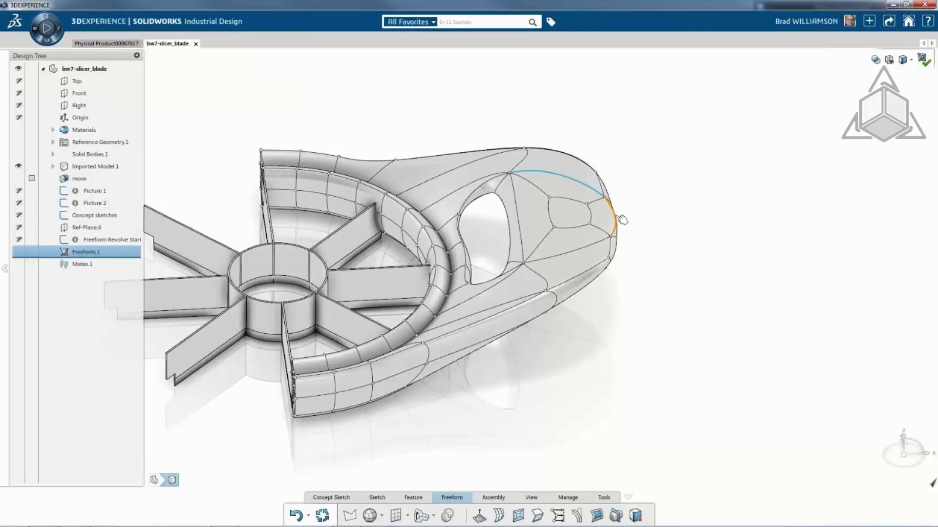
left_click(621, 218)
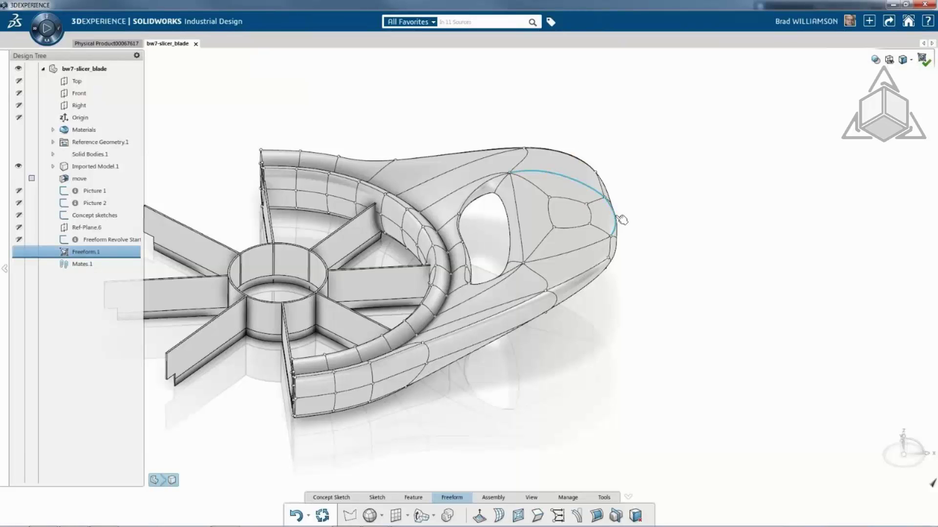
left_click(582, 253)
left_click(529, 240)
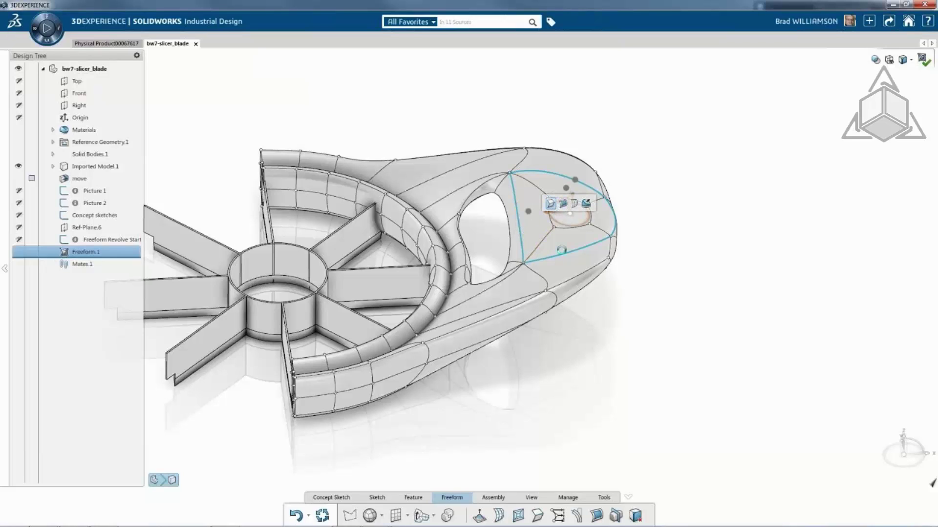
left_click(551, 204)
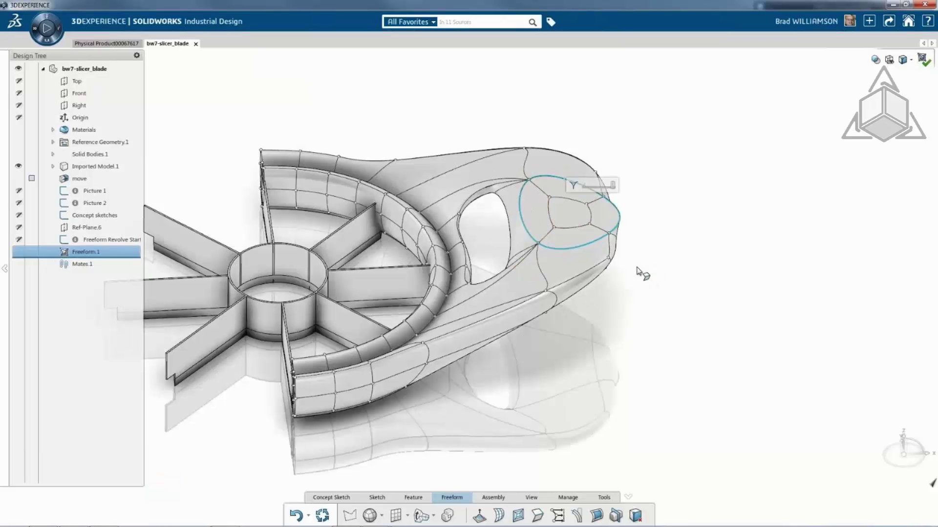
left_click(653, 226)
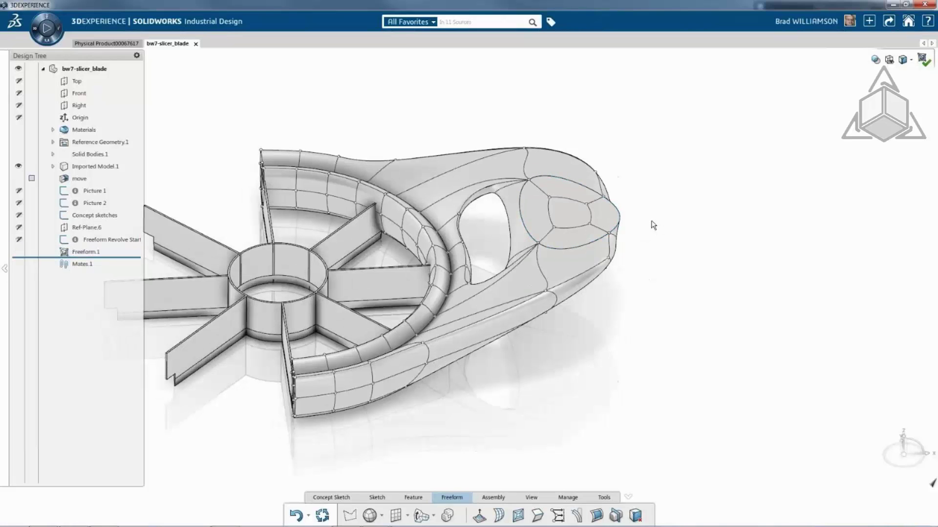
Pull the loop's outermost edge at the handle's tip inward along the V axis toward the opening
left_click(616, 219)
left_click(595, 219)
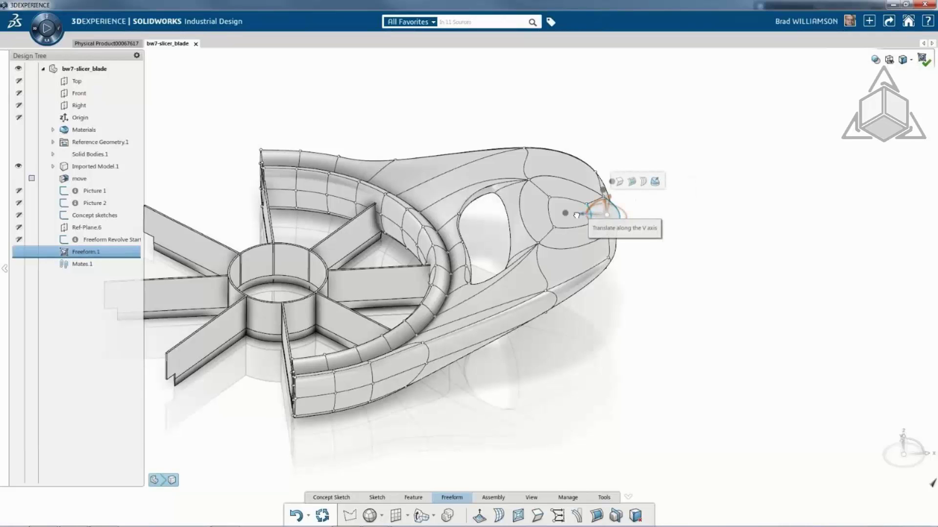
left_click_drag(573, 216, 563, 219)
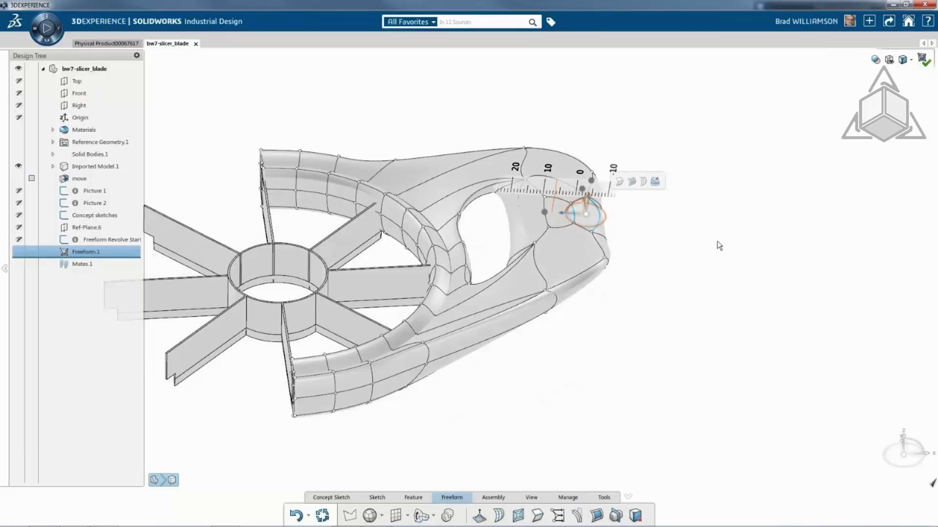
left_click(689, 271)
Select the four faces surrounding the inset on the handle and shift them slightly along the W axis
middle_click_drag(690, 271, 630, 268)
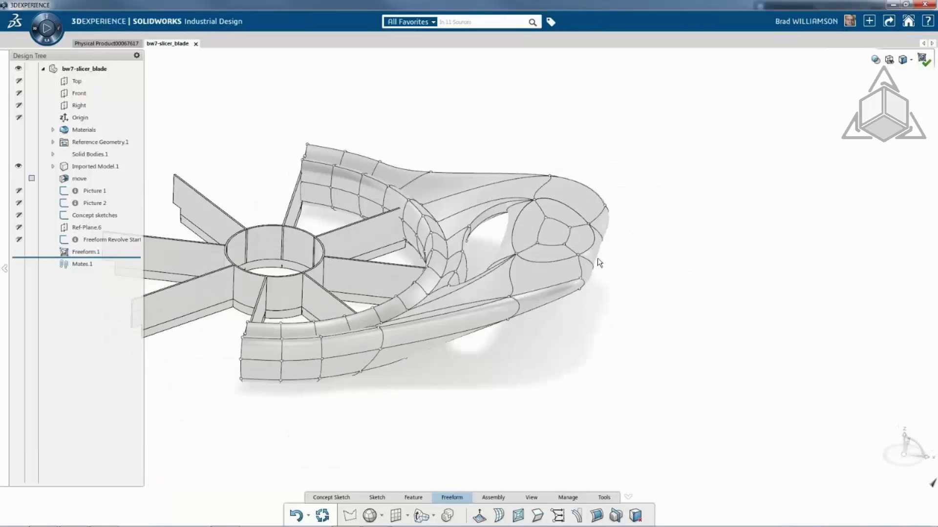
scroll(582, 256, "down", 3)
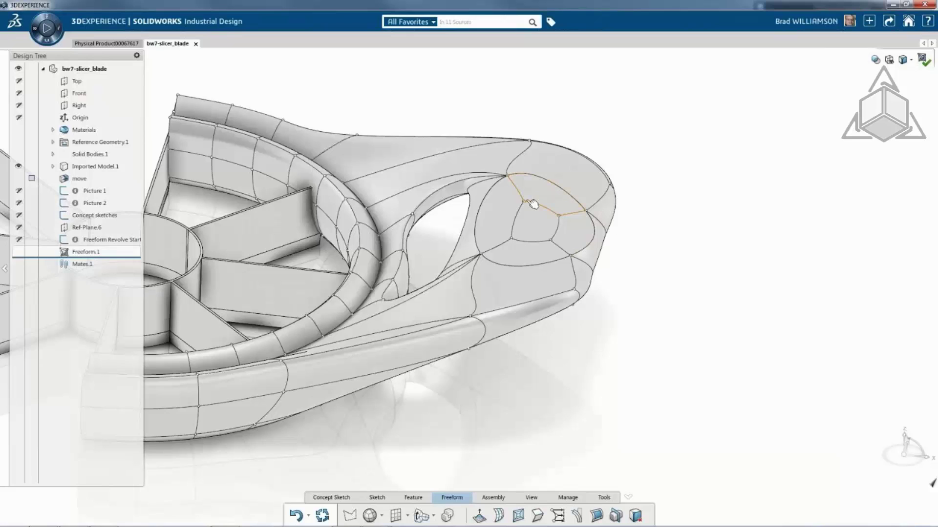
left_click(498, 214)
left_click(561, 201, "ctrl")
left_click(571, 228, "ctrl")
left_click(530, 257, "ctrl")
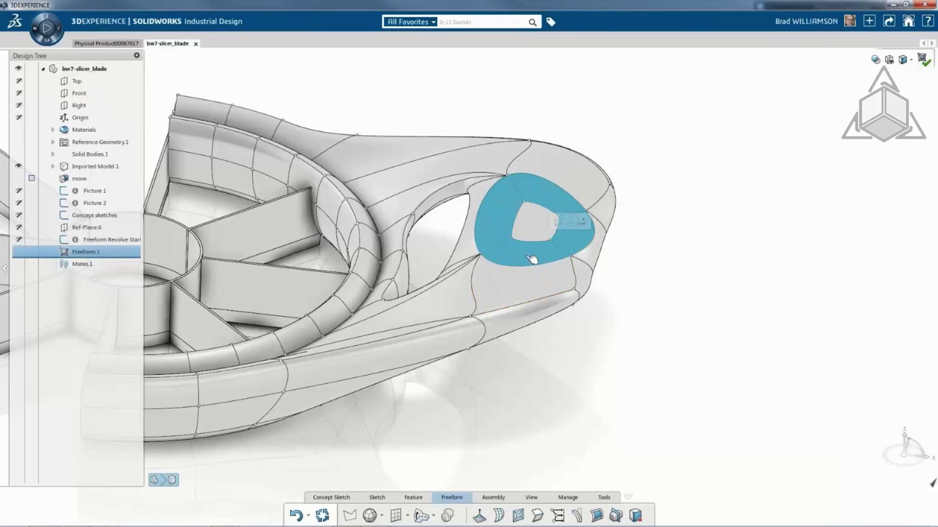
middle_click_drag(535, 226, 541, 203)
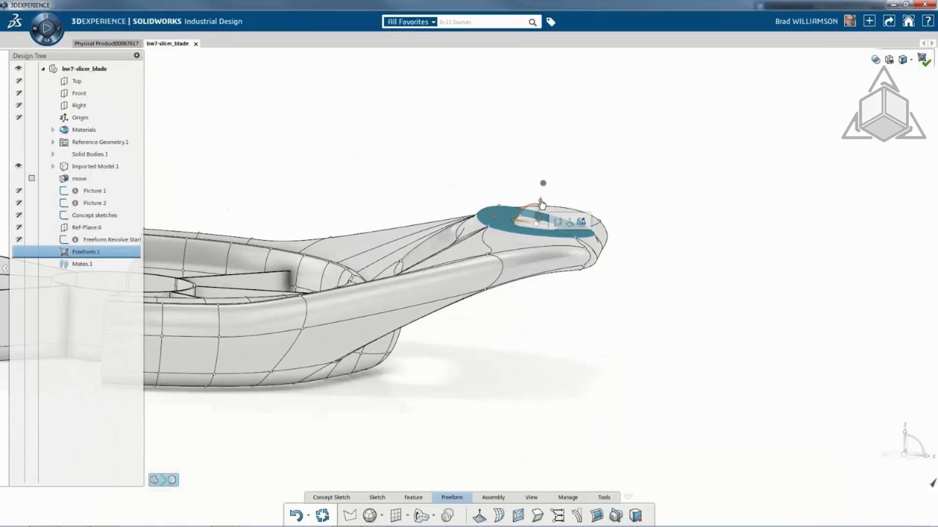
left_click_drag(540, 204, 543, 202)
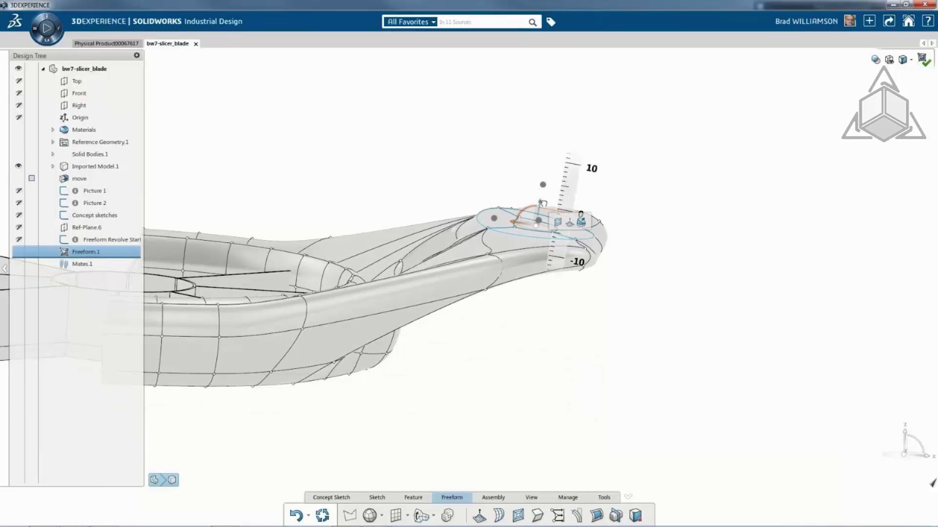
left_click(501, 154)
Push the inner inset face down along the W axis to sink a thumb recess into the handle
scroll(528, 226, "down", 1)
left_click(533, 230)
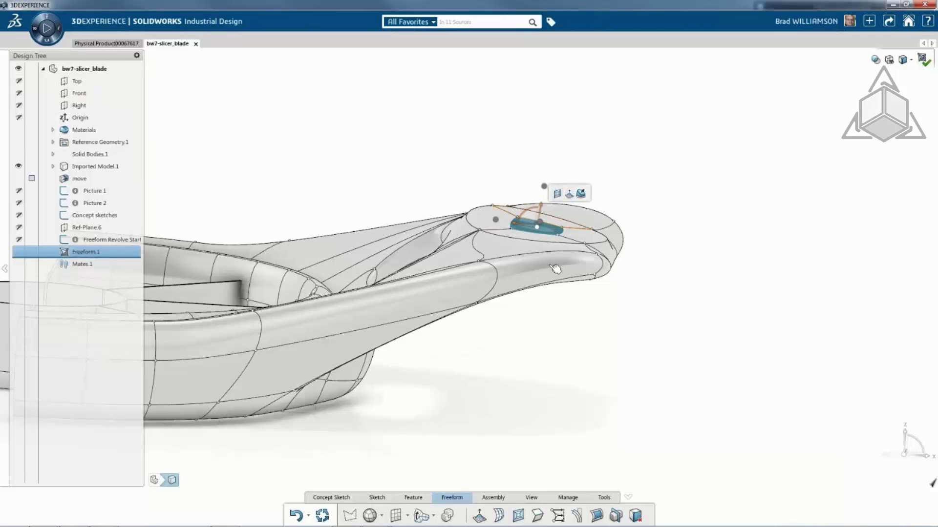
left_click(537, 519)
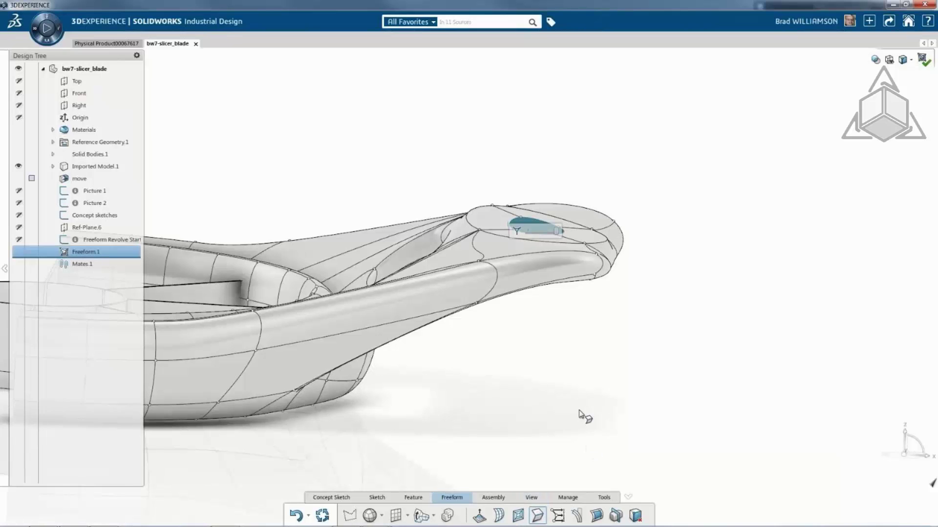
left_click(537, 513)
left_click(526, 219)
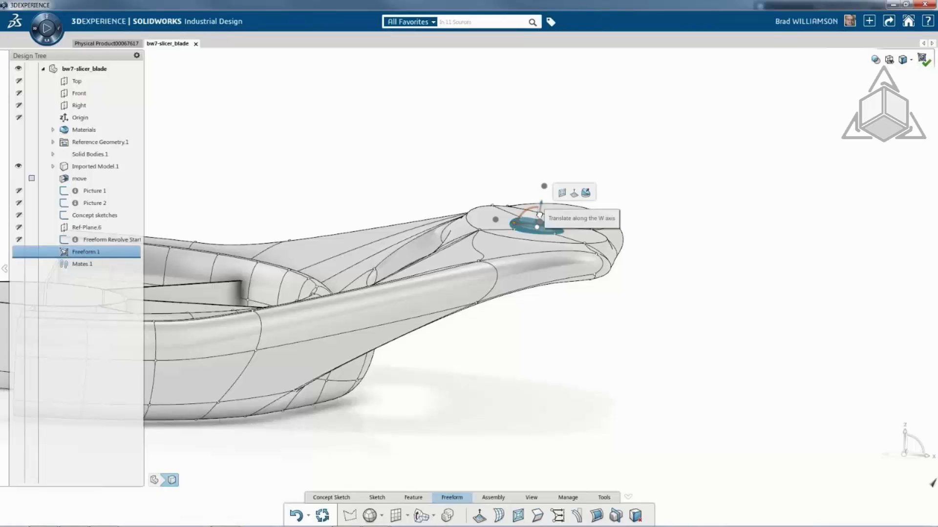
left_click_drag(539, 216, 538, 217)
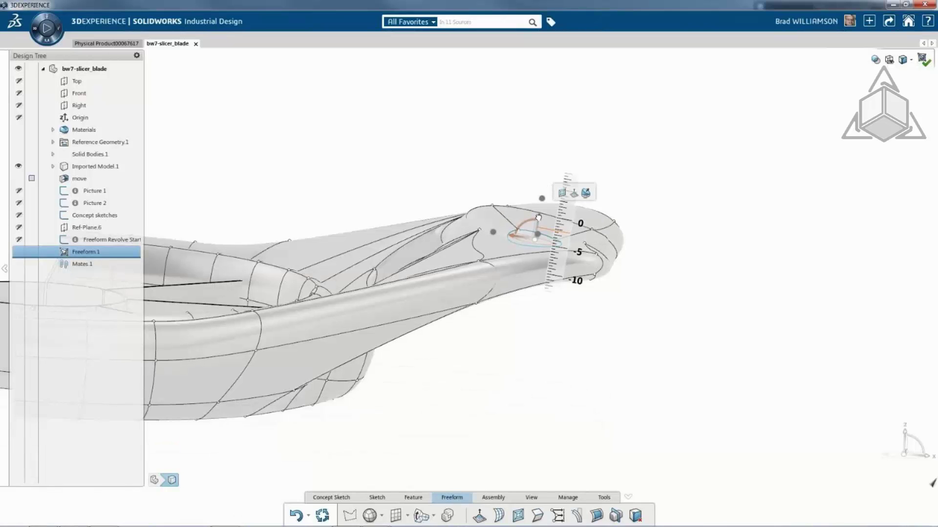
Scale the sunken face up in its plane to widen the floor of the thumb recess
middle_click_drag(526, 243, 525, 307)
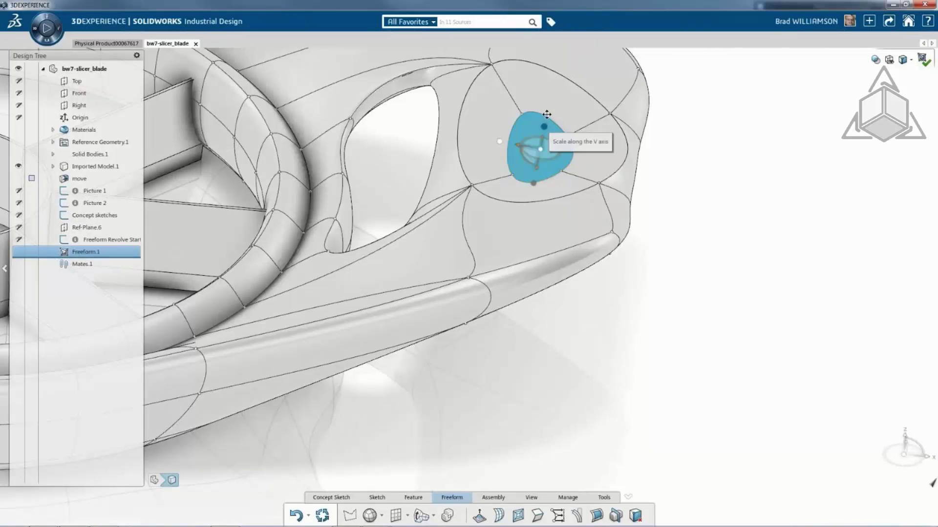
left_click_drag(546, 114, 548, 111)
middle_click_drag(562, 173, 585, 158)
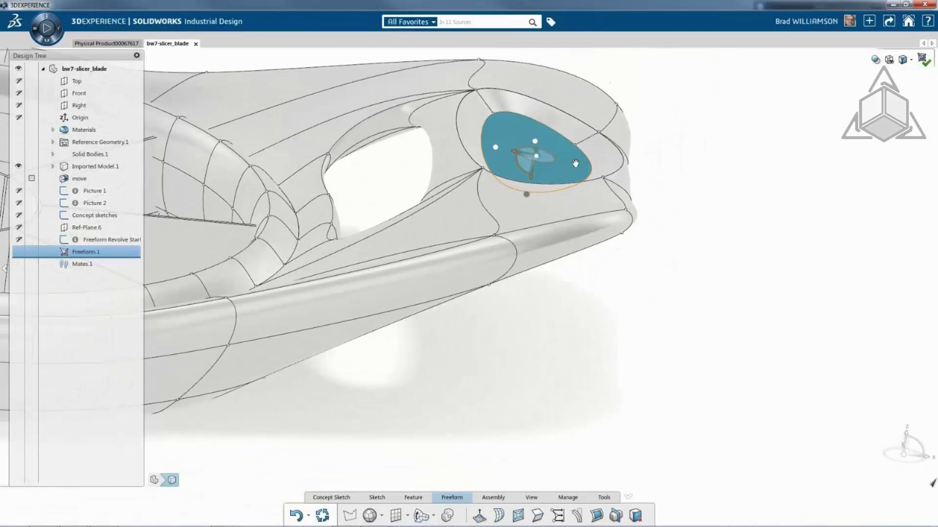
left_click(704, 151)
Select the edge loop around the thumb recess and reduce its crease to the minimum for a smooth blend
middle_click_drag(704, 151, 667, 169)
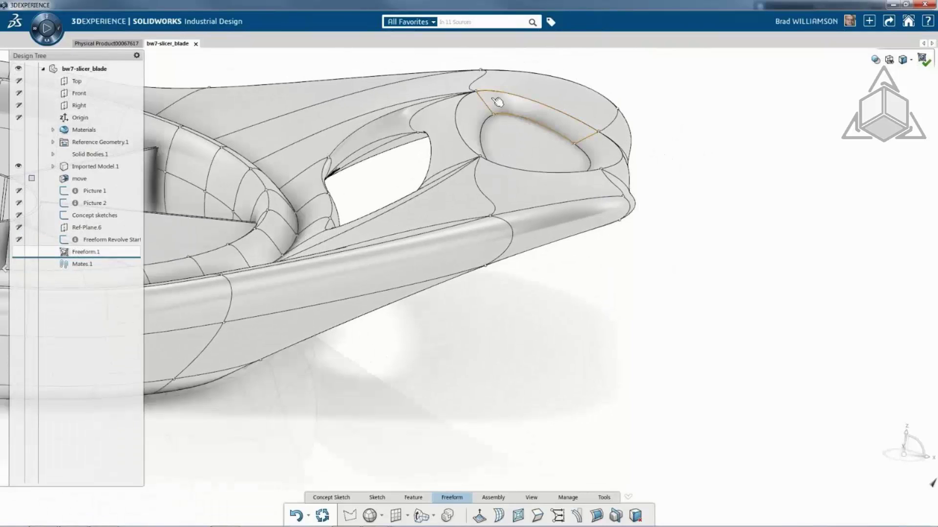
right_click(464, 135)
left_click(484, 193)
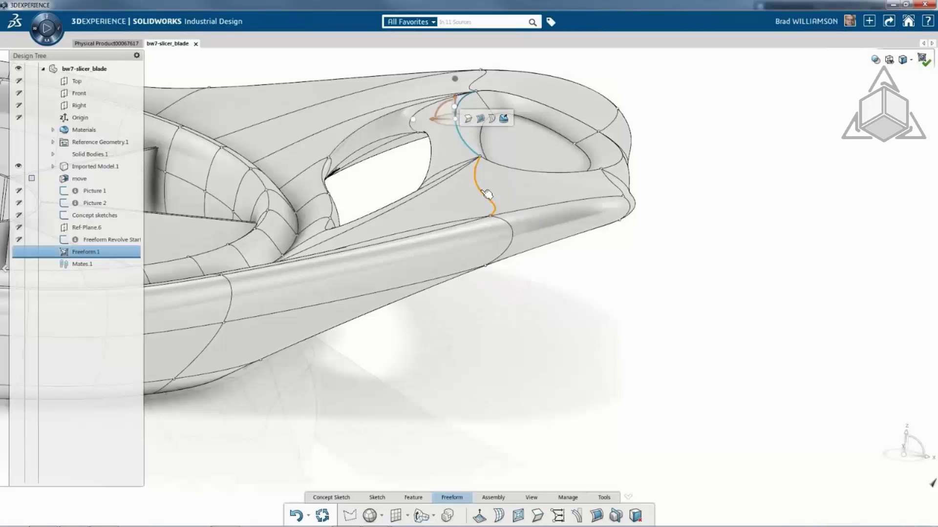
left_click(518, 95, "ctrl")
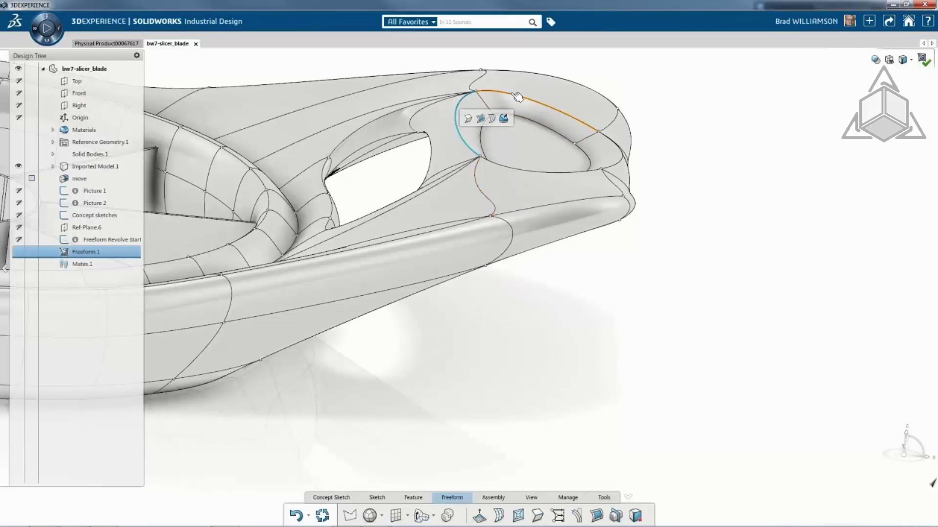
left_click(616, 144, "ctrl")
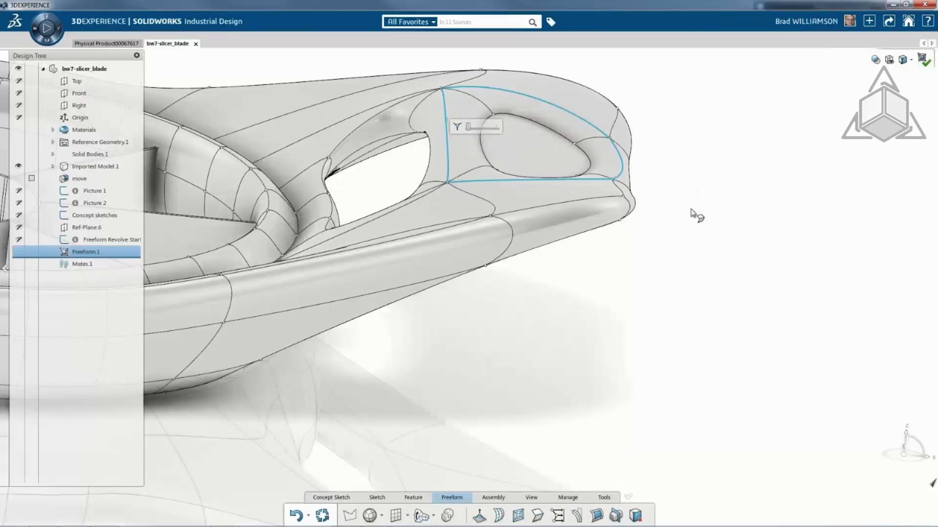
middle_click_drag(690, 209, 688, 245)
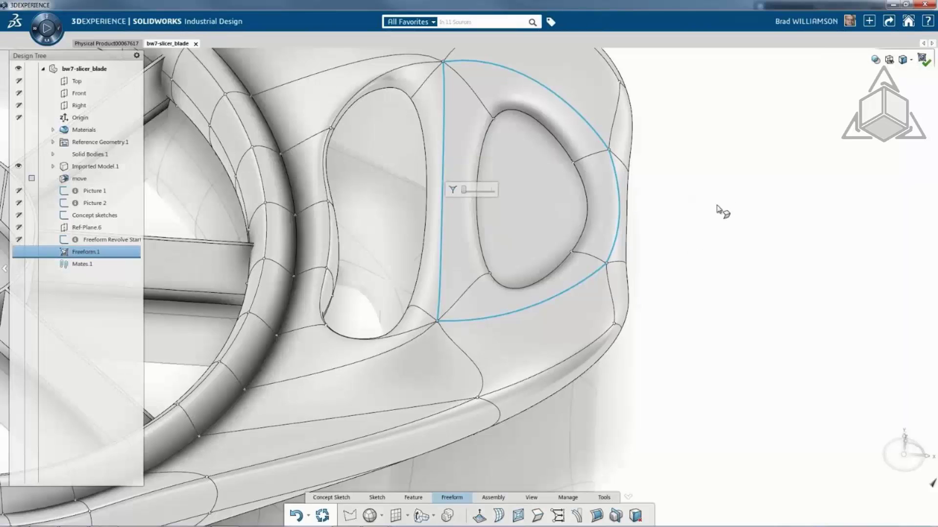
key("f")
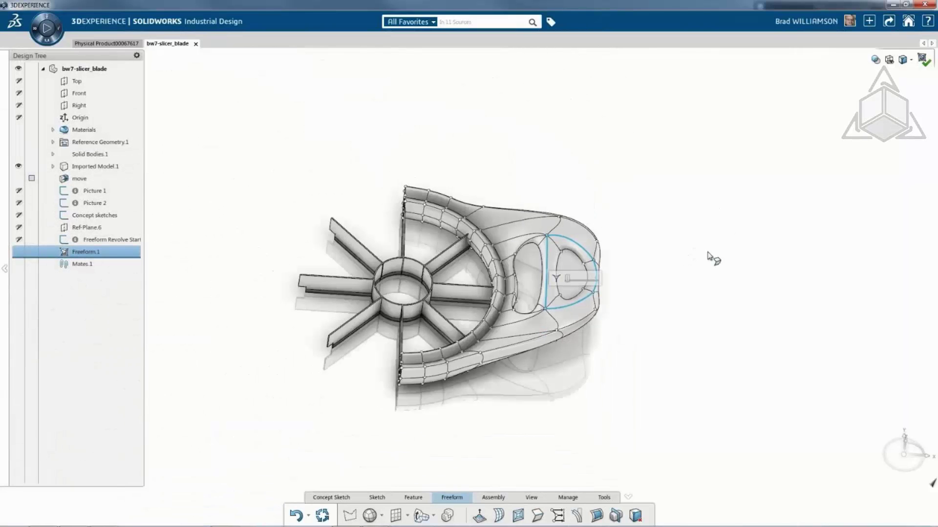
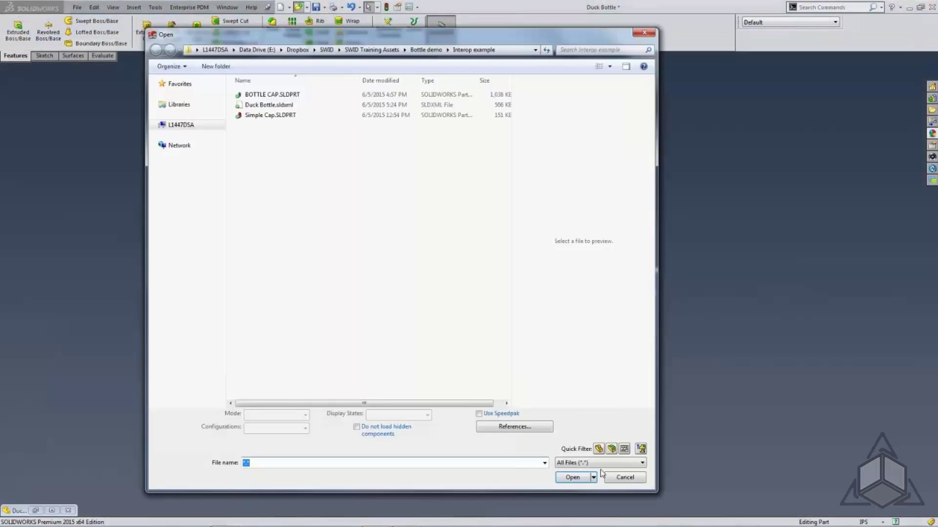
In SOLIDWORKS, filter the files to open by SLDXML (*.sldxml) and open Duck Bottle.sldxml
left_click(600, 464)
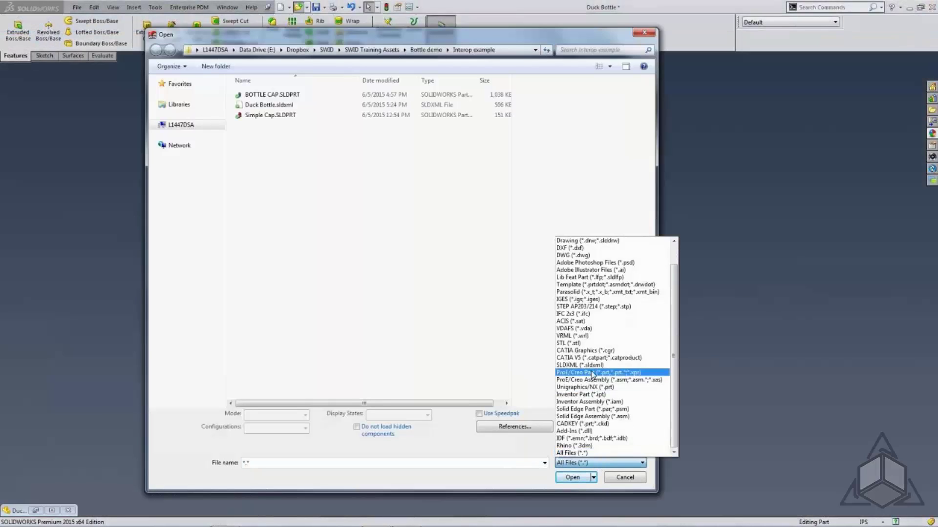
left_click(578, 365)
left_click(262, 97)
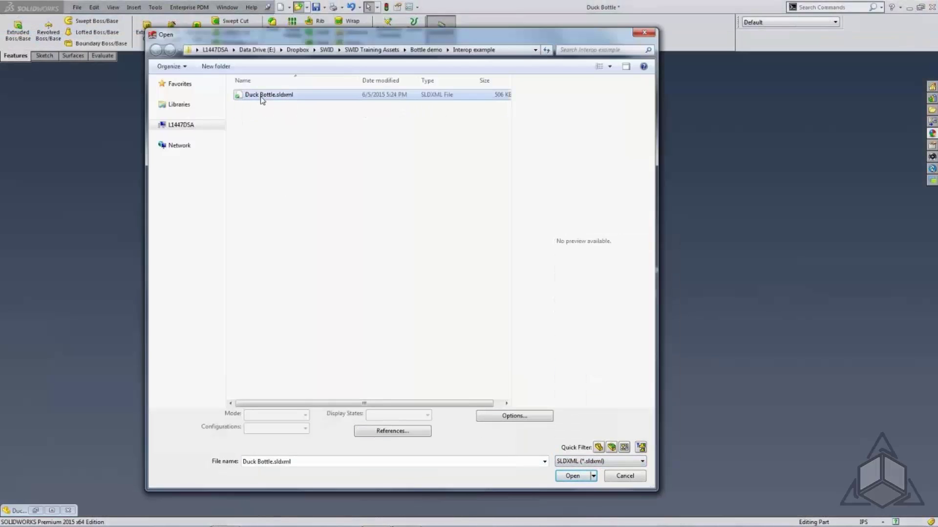
left_click(572, 476)
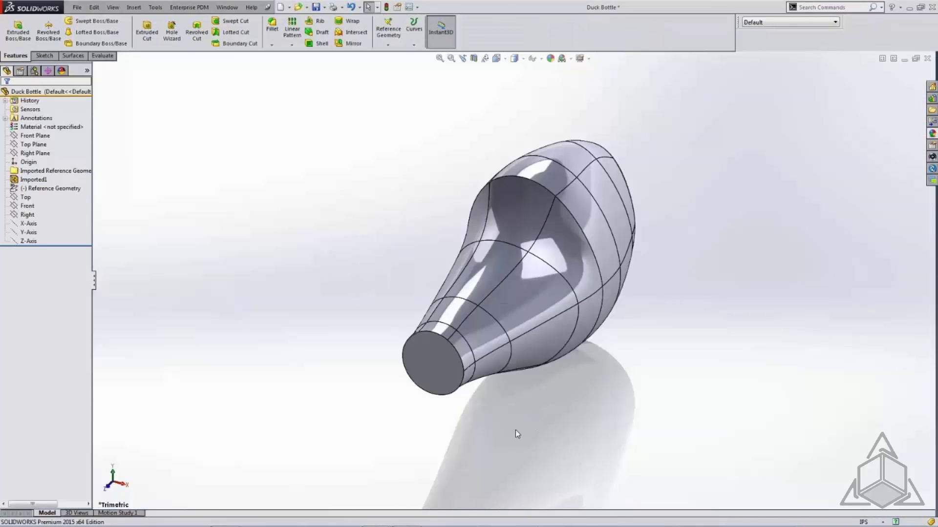
Turn the imported bottle upright and display it shaded without edges
middle_click_drag(517, 434, 452, 185)
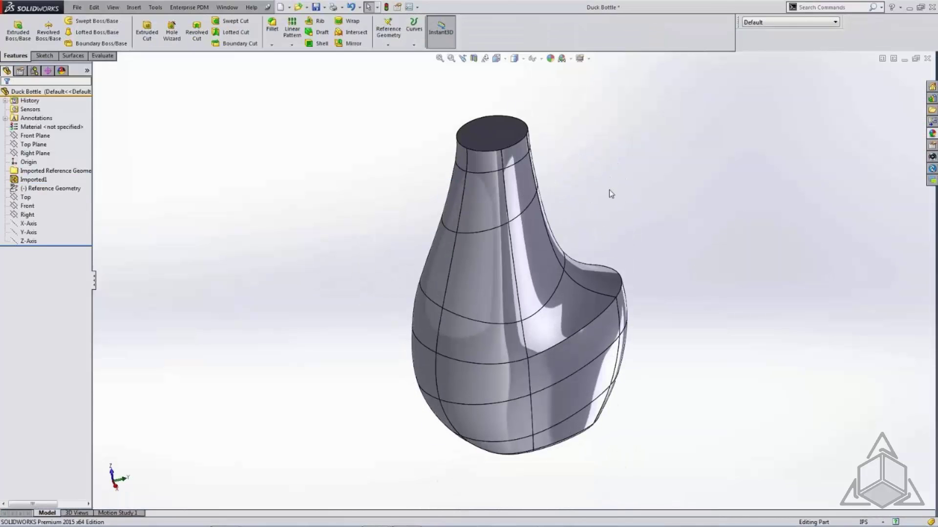
left_click(523, 59)
left_click(515, 82)
middle_click_drag(629, 354, 635, 287)
left_click(145, 511)
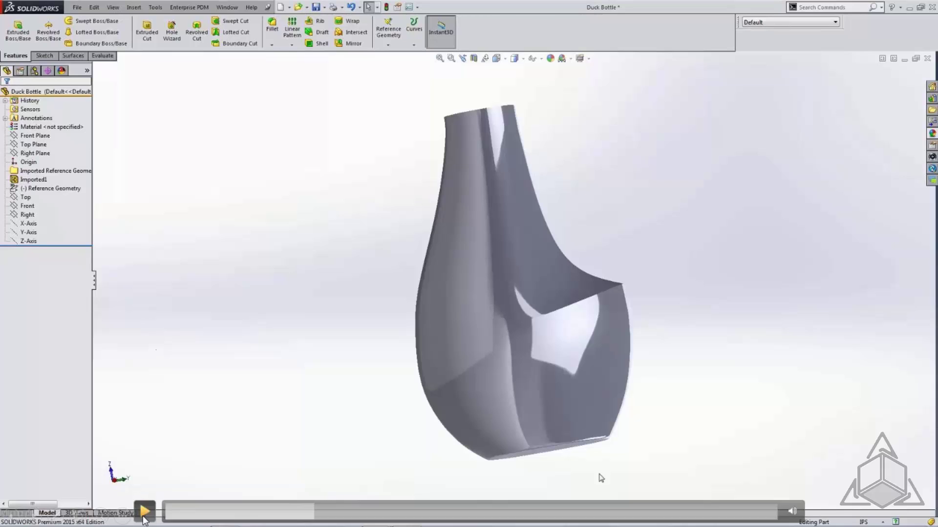
left_click(143, 510)
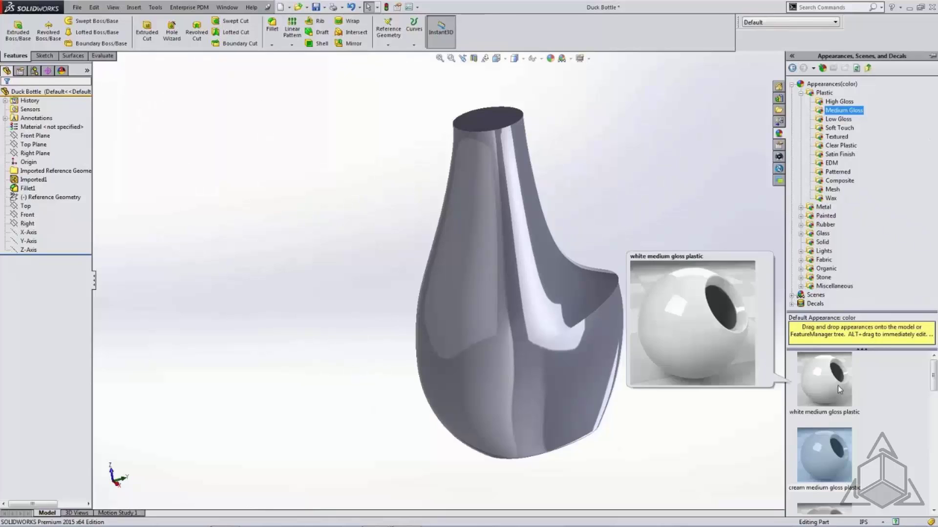
Apply the white medium gloss plastic appearance to the whole bottle
left_click_drag(751, 396, 586, 379)
left_click(610, 380)
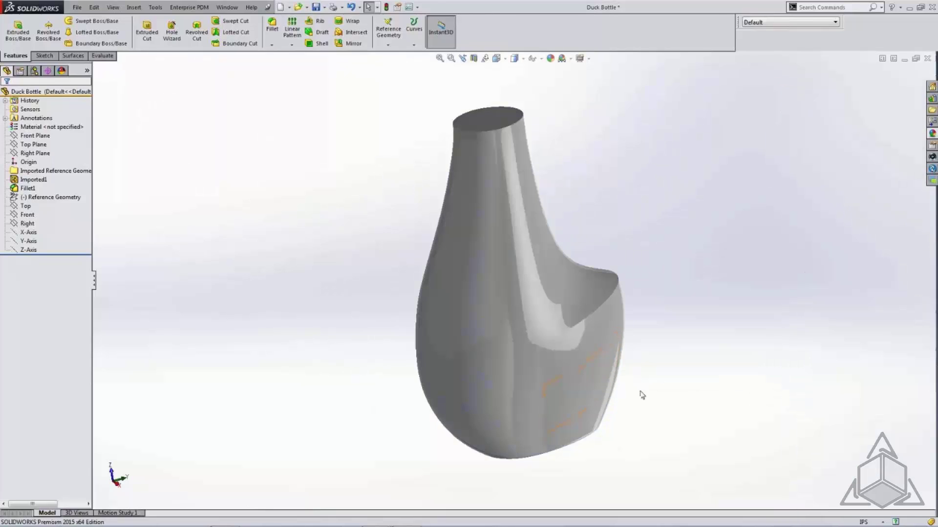
Section the bottle along the Right Plane to check whether it is solid inside, and close the section view
left_click(473, 59)
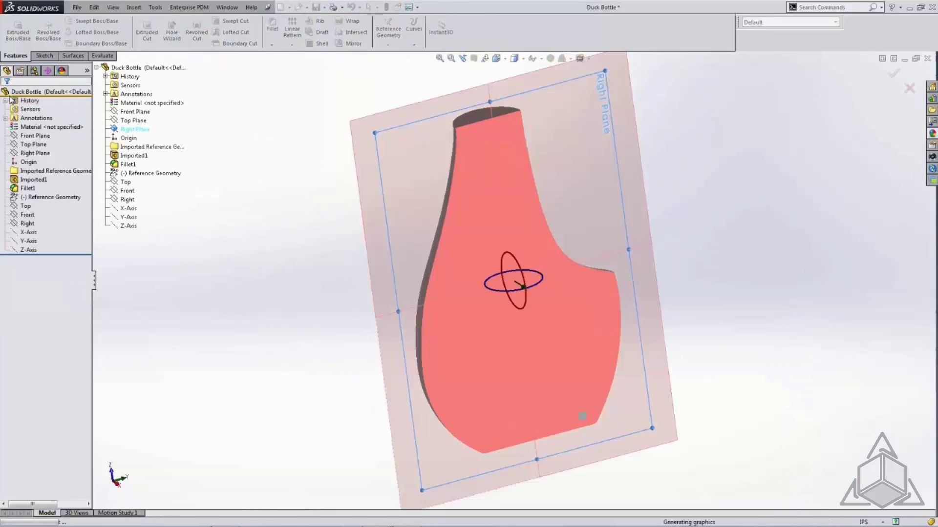
key("Return")
left_click(474, 60)
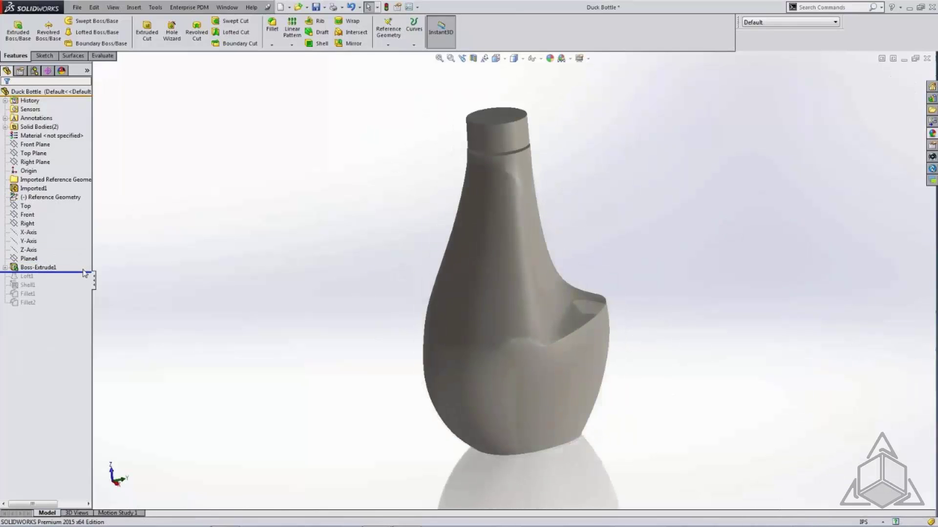
Roll the feature history forward past Fillet2 and examine the shelled bottle's wall and base in a temporary section view
left_click_drag(84, 273, 55, 298)
left_click(472, 60)
key("Return")
scroll(449, 468, "down", 6)
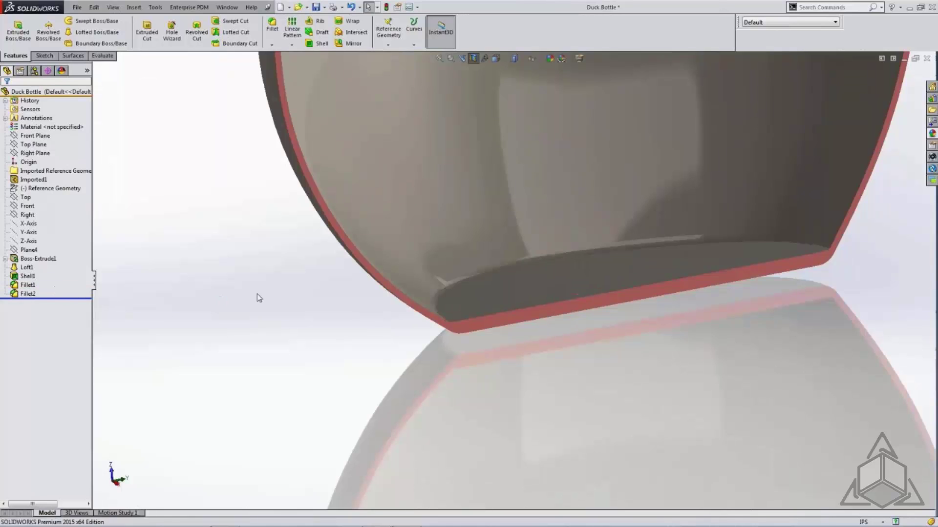
key("f")
left_click(472, 60)
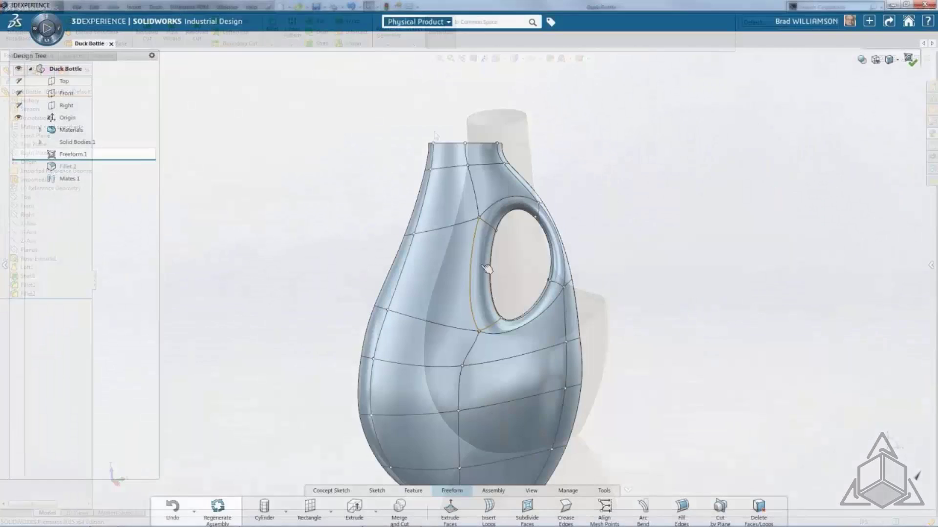
Switch to Industrial Designer and move the inner edge of the handle opening slightly outward on the freeform bottle
left_click(483, 277)
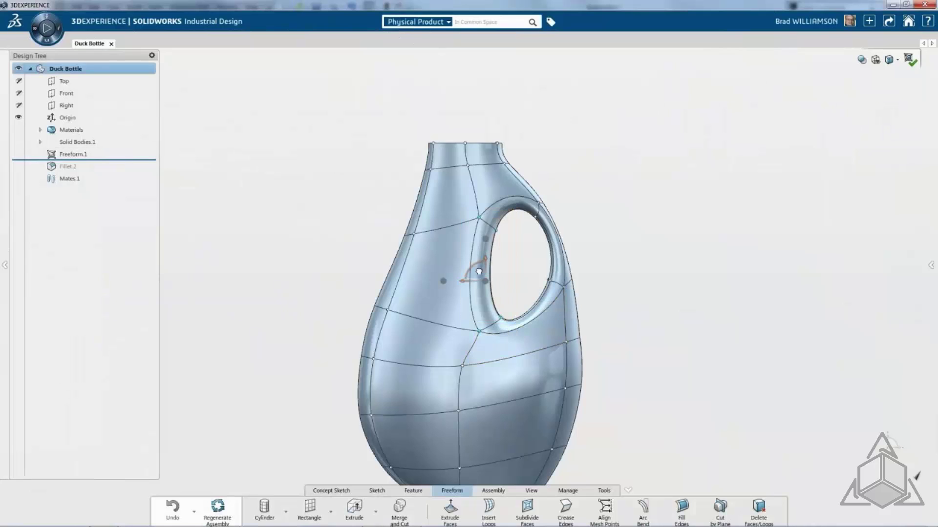
mouse_move(484, 280)
left_mouse_down()
mouse_move(486, 293)
mouse_move(484, 282)
left_mouse_up()
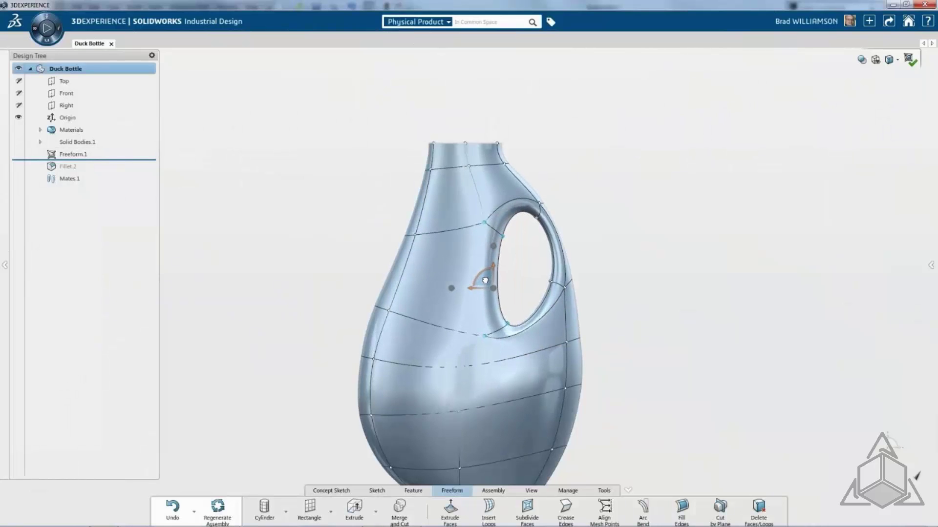
middle_click_drag(602, 218, 579, 244)
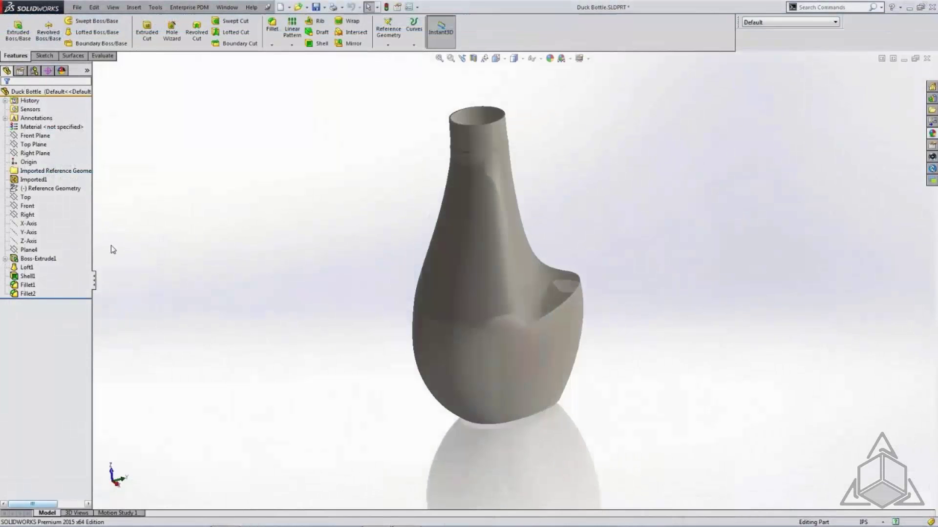
Back in SOLIDWORKS, edit the Imported1 feature and replace its source with the SLDXML file Duck Bottle2.sldxml
left_click(34, 180)
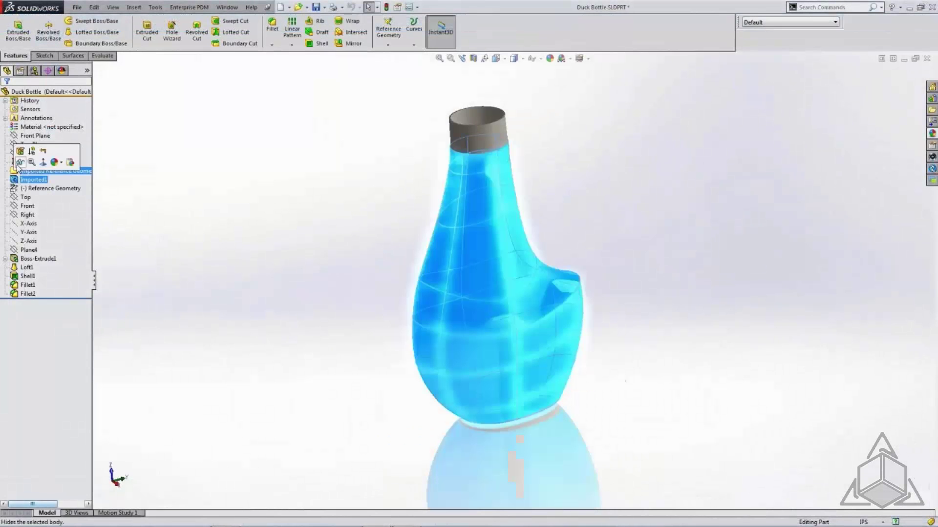
left_click(19, 150)
left_click(491, 273)
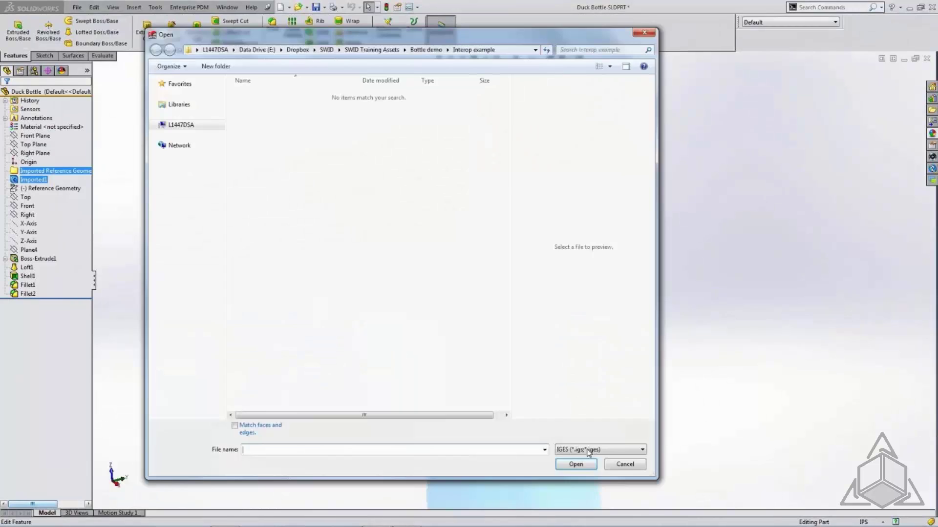
left_click(590, 451)
left_click(585, 438)
left_click(267, 106)
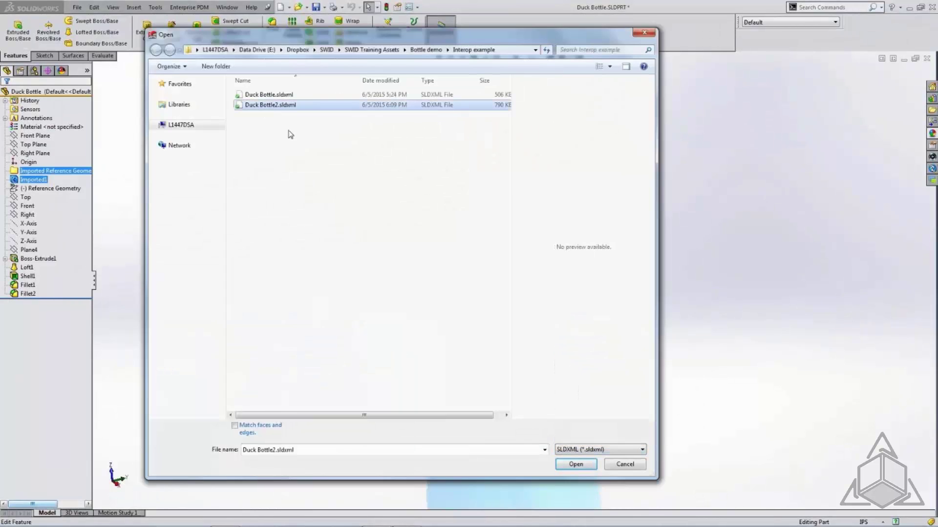
left_click(575, 465)
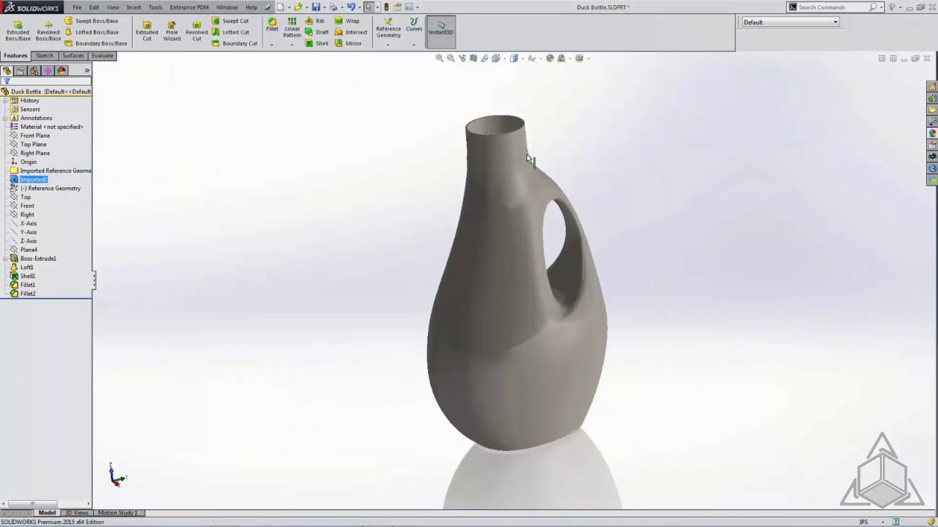
Section the updated bottle along the Right Plane and examine the shelled walls, base and handle
left_click(473, 58)
scroll(485, 440, "down", 5)
scroll(485, 439, "down", 5)
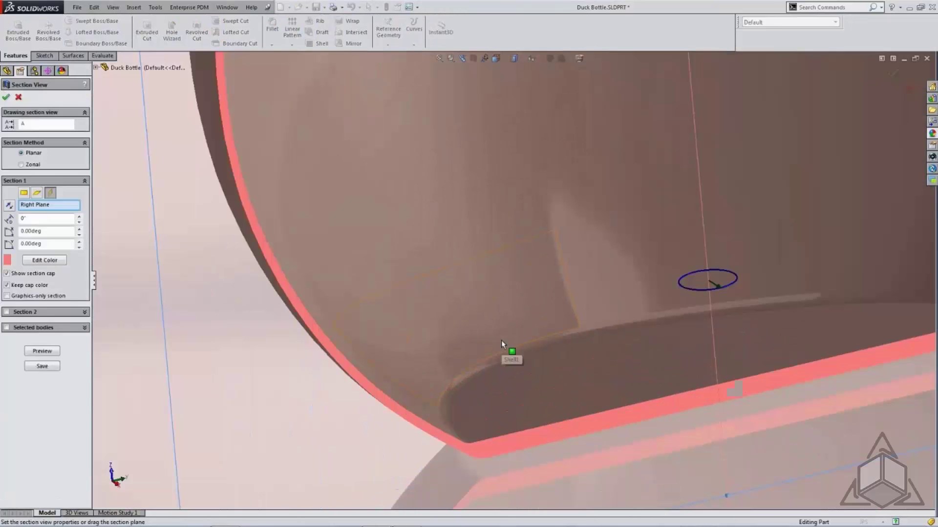
left_click(6, 97)
scroll(342, 295, "up", 3)
scroll(342, 295, "up", 5)
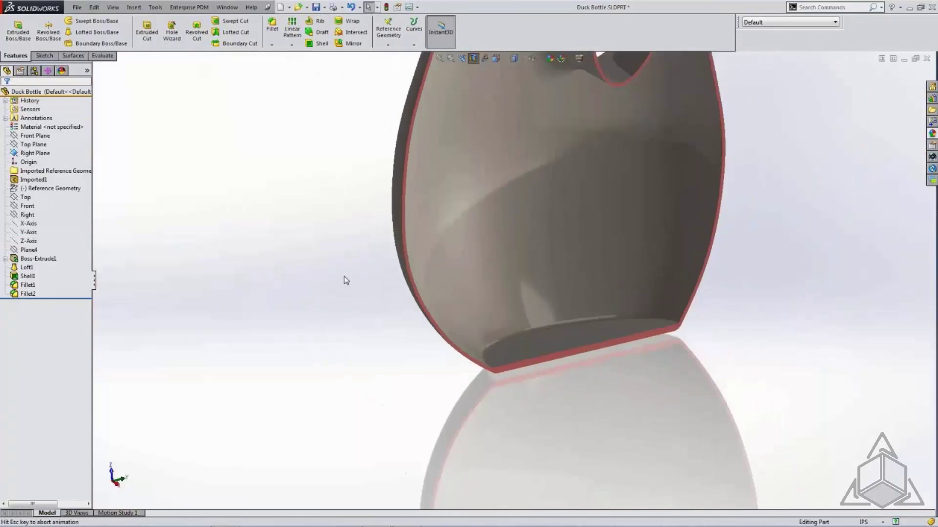
middle_click_drag(361, 284, 372, 304)
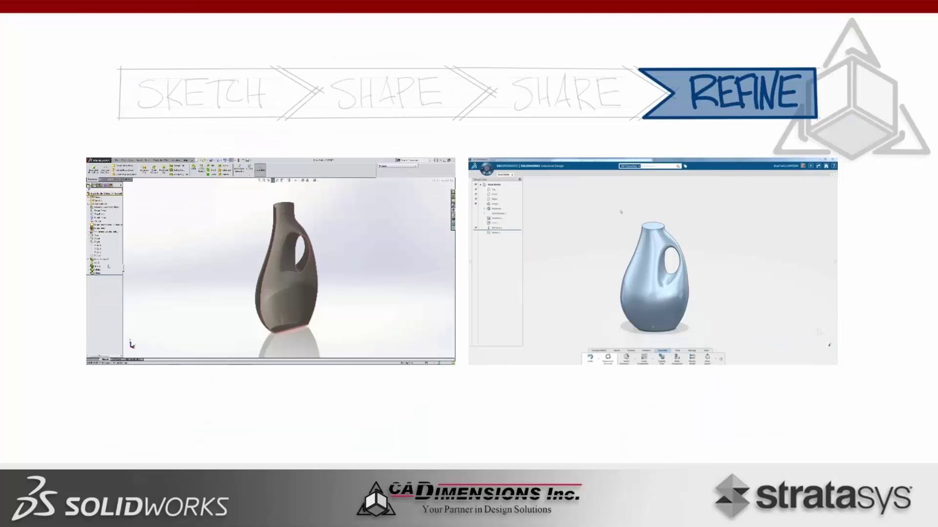
mouse_move(344, 350)
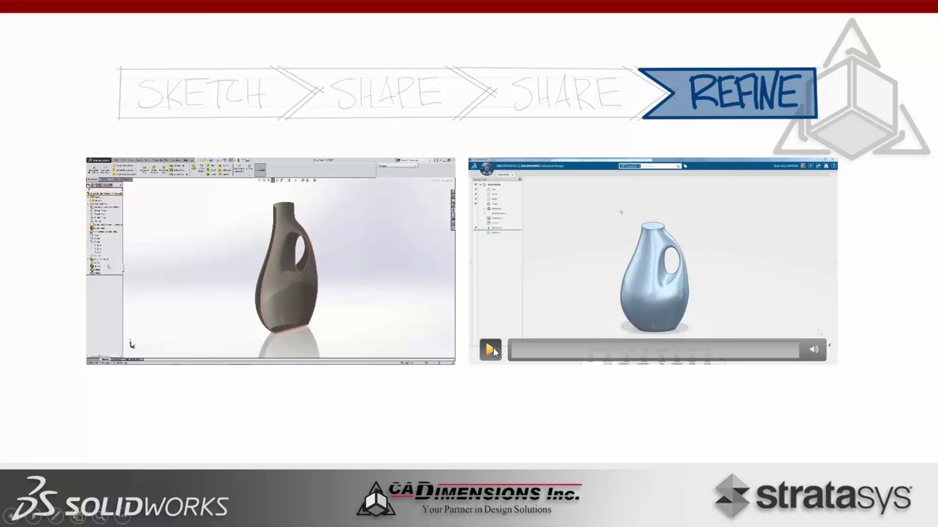
left_click(491, 348)
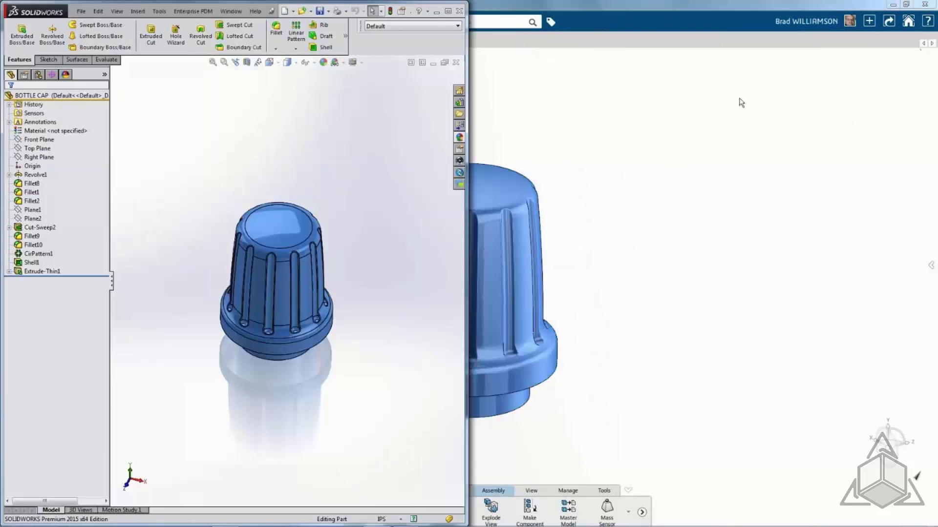
Tile the Industrial Designer window beside SOLIDWORKS and return to the bottle cap part in SOLIDWORKS
left_click_drag(742, 5, 937, 90)
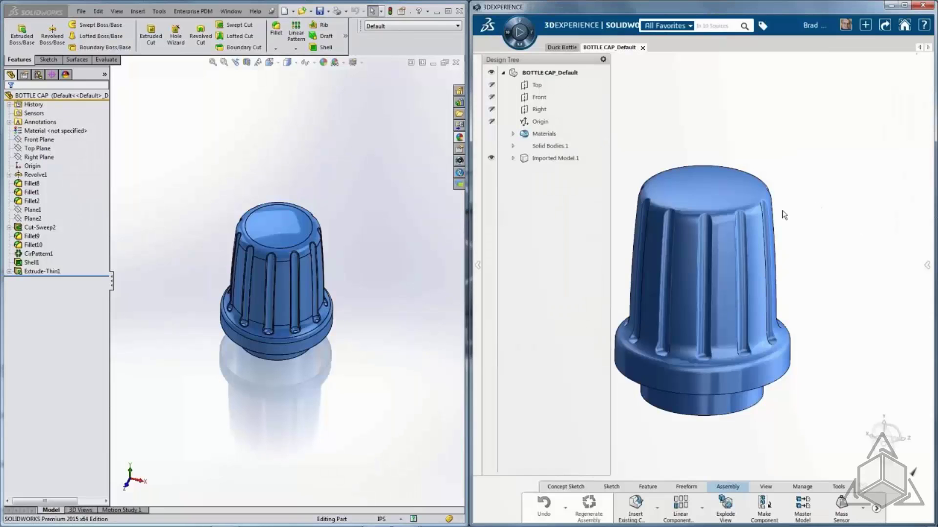
left_click(366, 242)
Show the dimensions of the bottle cap's Revolve1 feature and set the upper section's height to 1.5 in
left_click(39, 176)
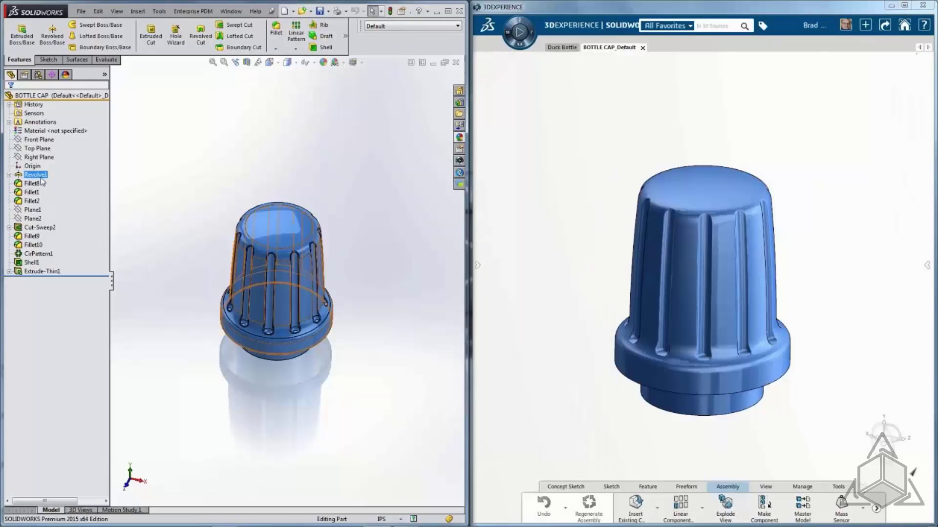
double_click(39, 175)
double_click(391, 288)
type("1.5")
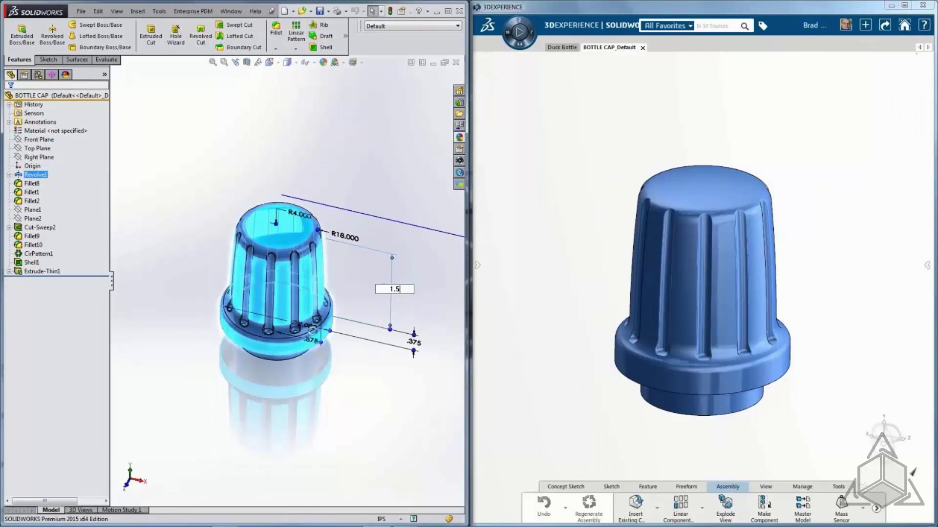
key("Return")
Set the diameter of the cap's lower flange to 2.25 in
left_click(276, 351)
left_click(297, 327)
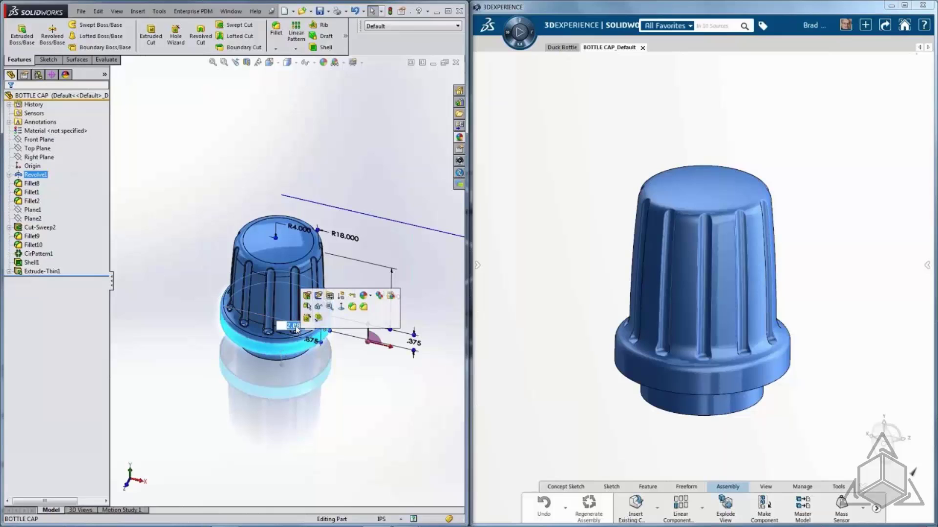
type("2.25")
key("Return")
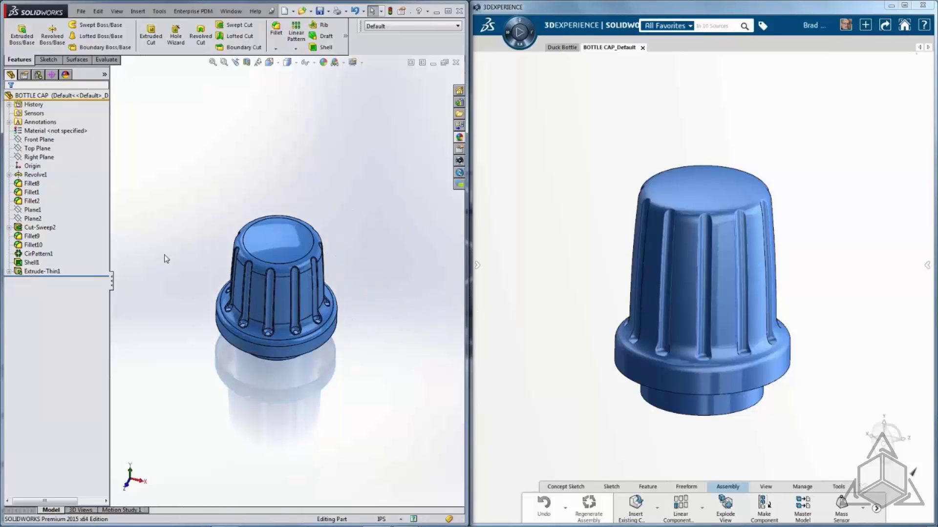
Edit the circular pattern of grip grooves to 8 instances and save the bottle cap part
left_click(39, 253)
left_click(88, 241)
double_click(32, 158)
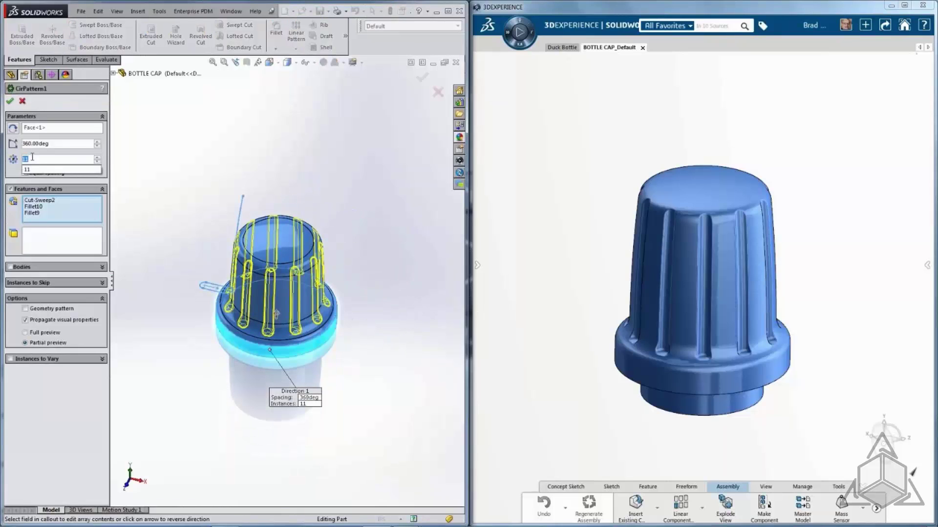
type("8")
key("Return")
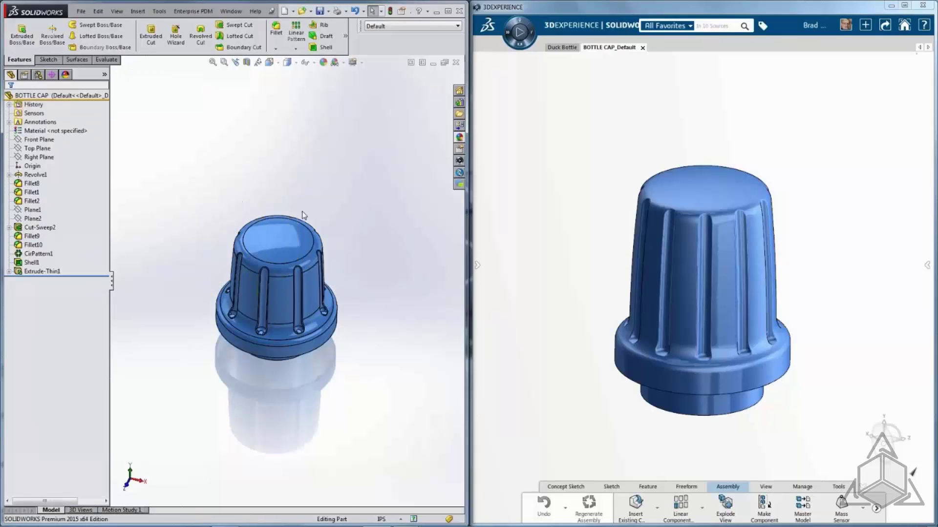
key("ctrl+s")
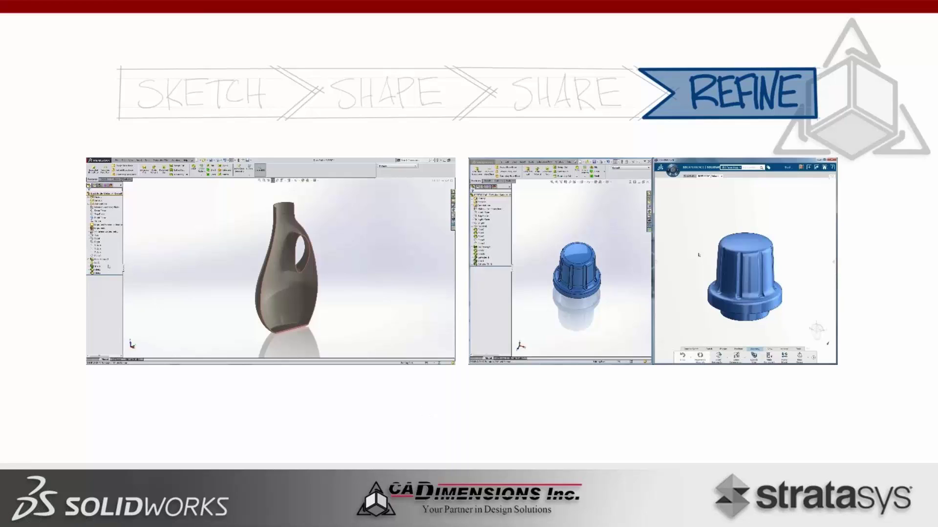
left_click(430, 389)
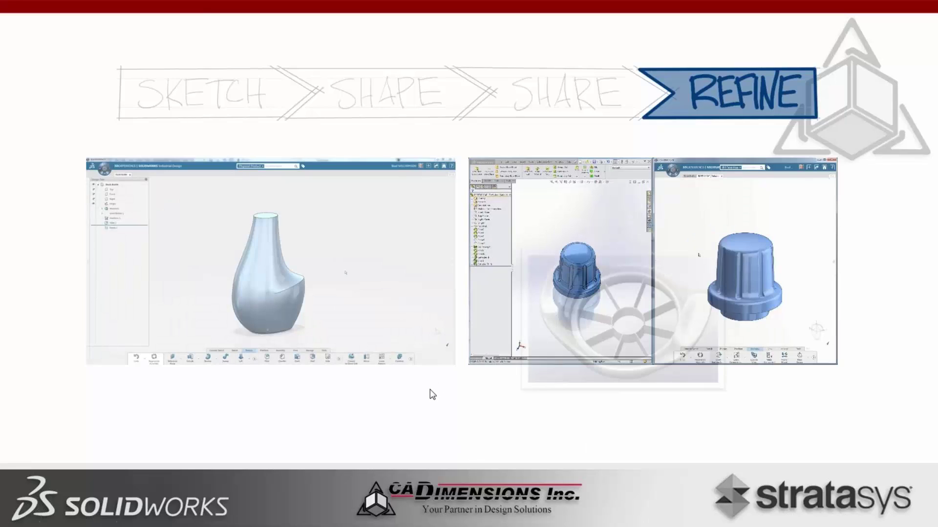
left_click(430, 389)
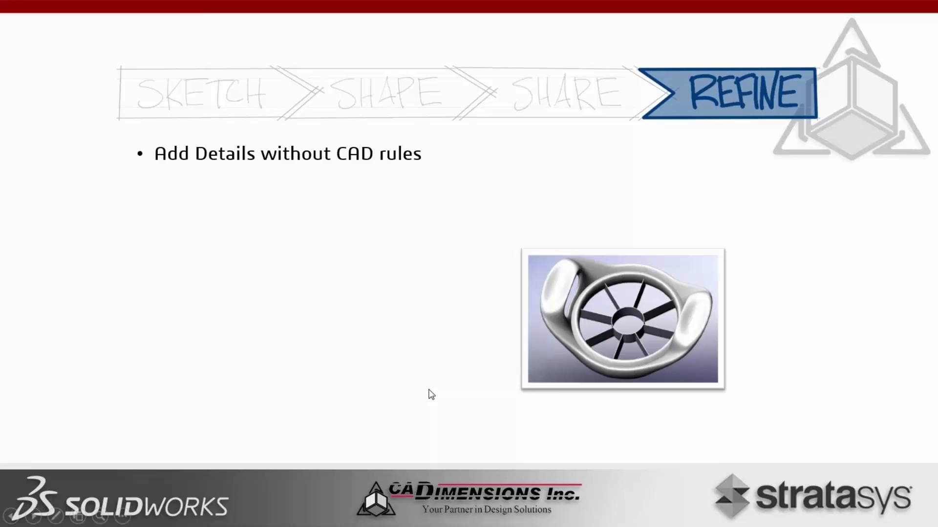
left_click(429, 389)
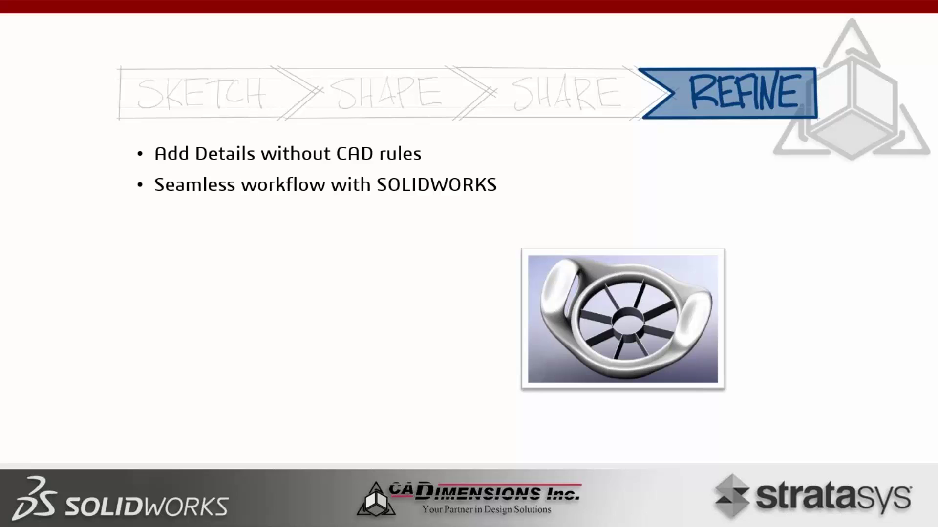
key("Right")
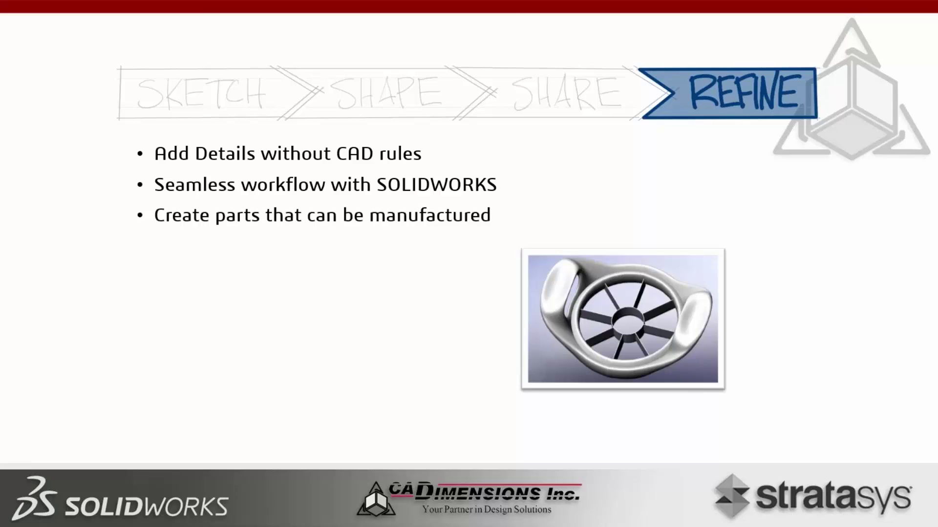
key("Right")
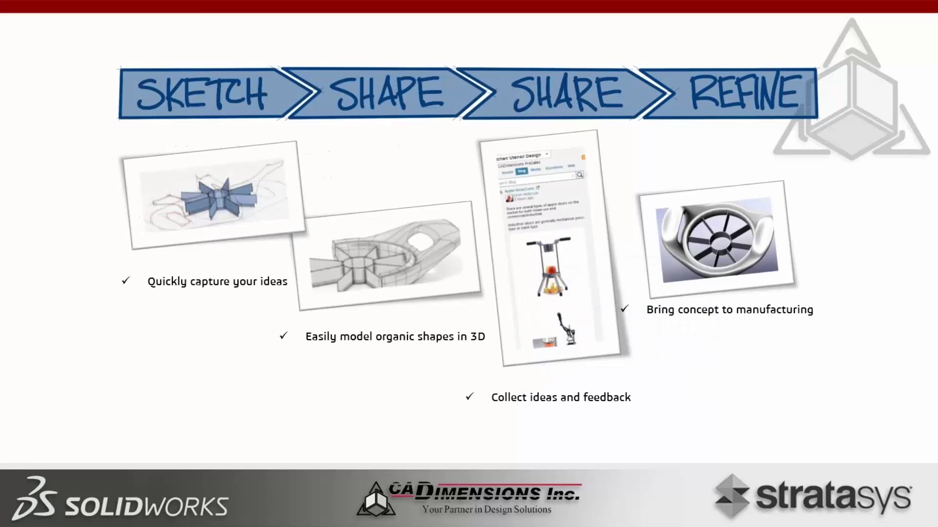